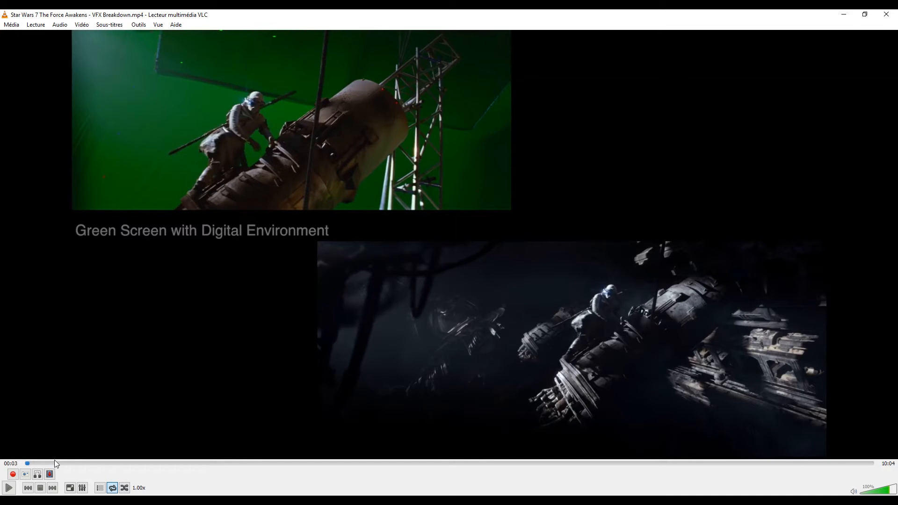
- Play the Star Wars VFX breakdown clip briefly and switch to After Effects
{"action": "left_click", "coordinate": [7, 490]}
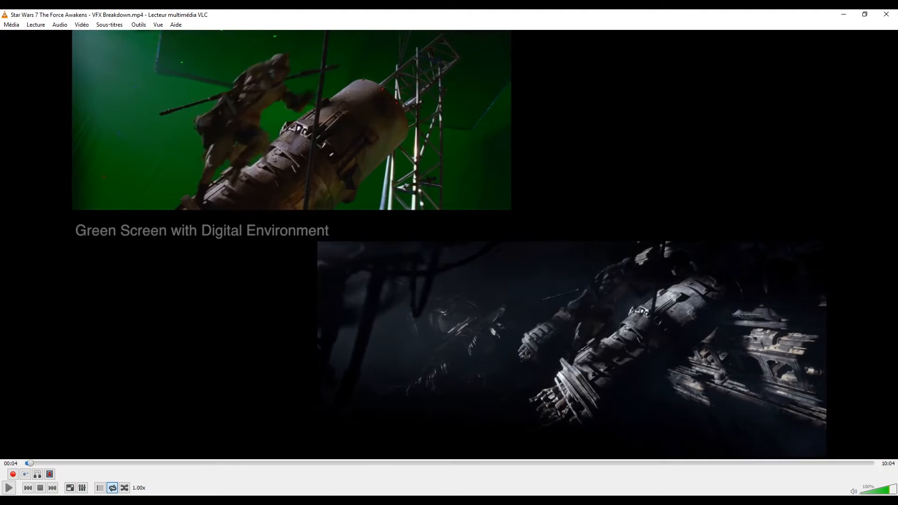
{"action": "left_click", "coordinate": [330, 501]}
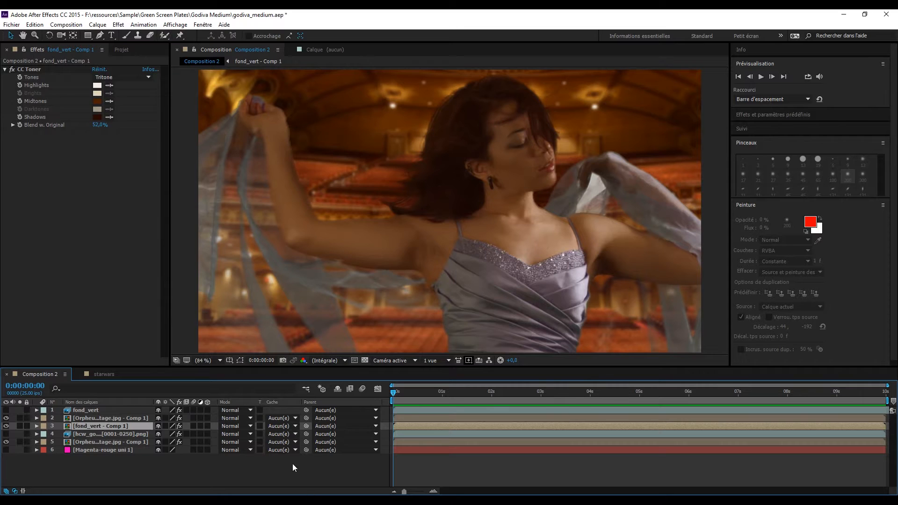
- Turn on the visibility of the fond_vert layer in Composition 2 to show the original green-screen footage
{"action": "left_click", "coordinate": [11, 410]}
{"action": "left_click", "coordinate": [9, 410]}
{"action": "left_click", "coordinate": [7, 410]}
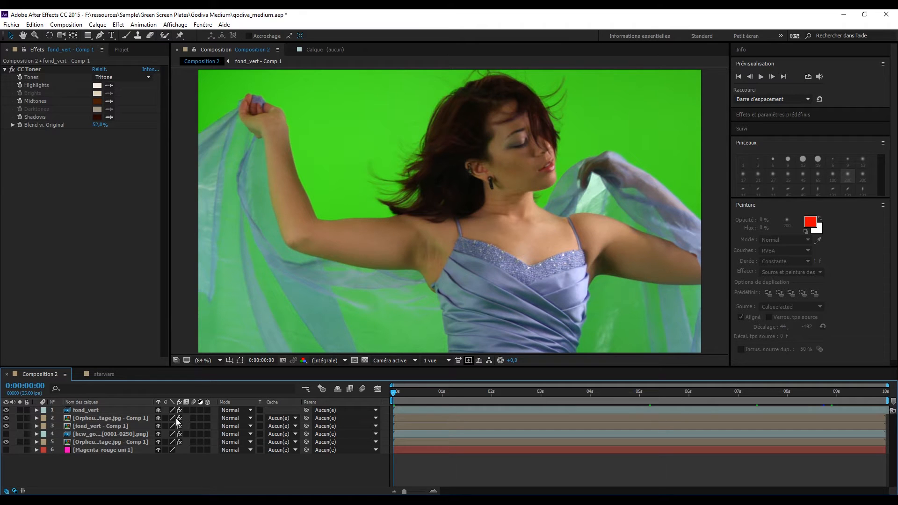
- Remove the existing Keylight effect from the starwars.psd layer in the starwars composition
{"action": "left_click", "coordinate": [119, 374]}
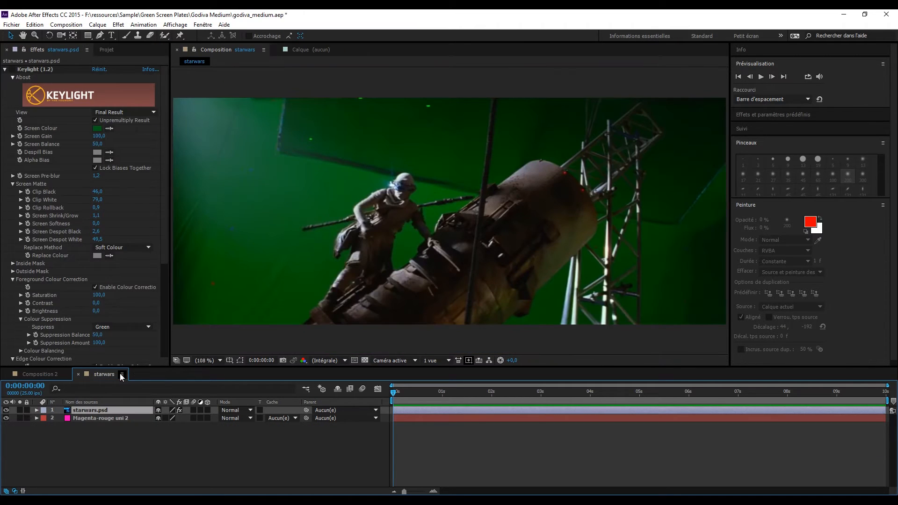
{"action": "left_click", "coordinate": [45, 69]}
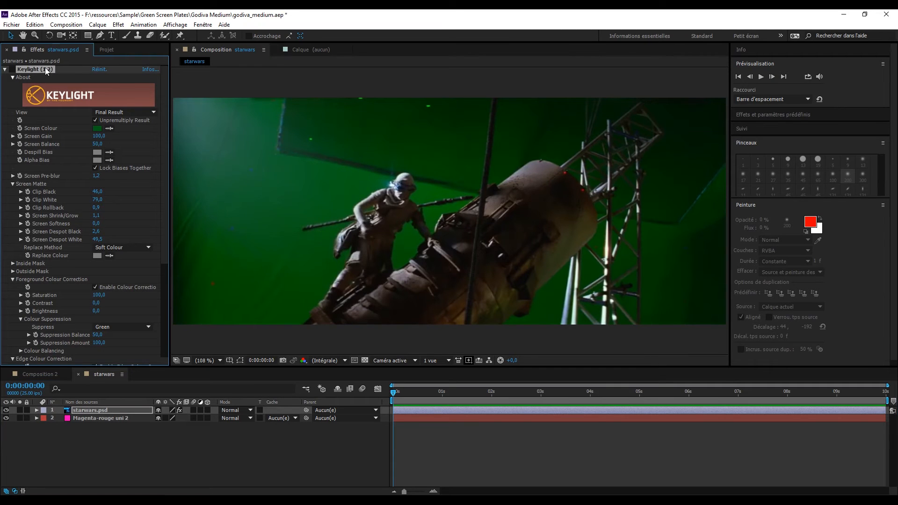
{"action": "key", "text": "Delete"}
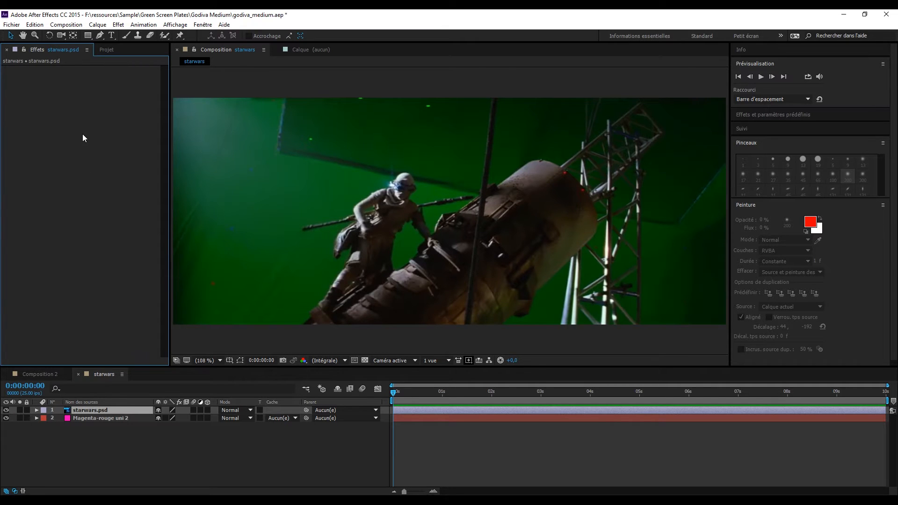
- Select the starwars.psd layer and display its effect controls, reopening them after closing them
{"action": "left_click", "coordinate": [121, 410]}
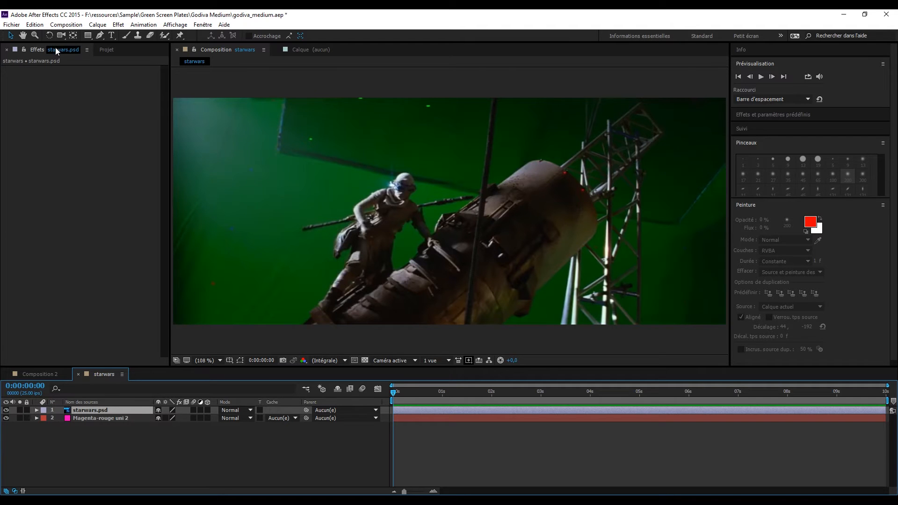
{"action": "left_click", "coordinate": [197, 25]}
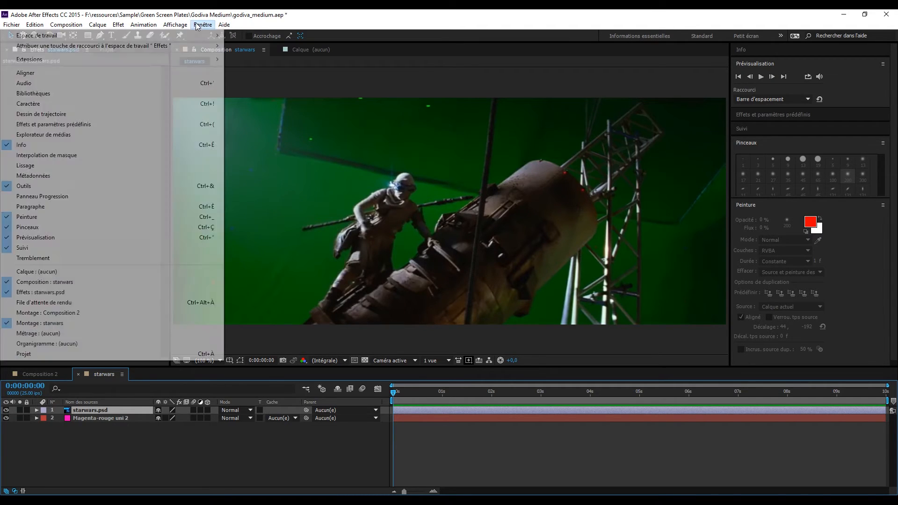
{"action": "left_click", "coordinate": [90, 296]}
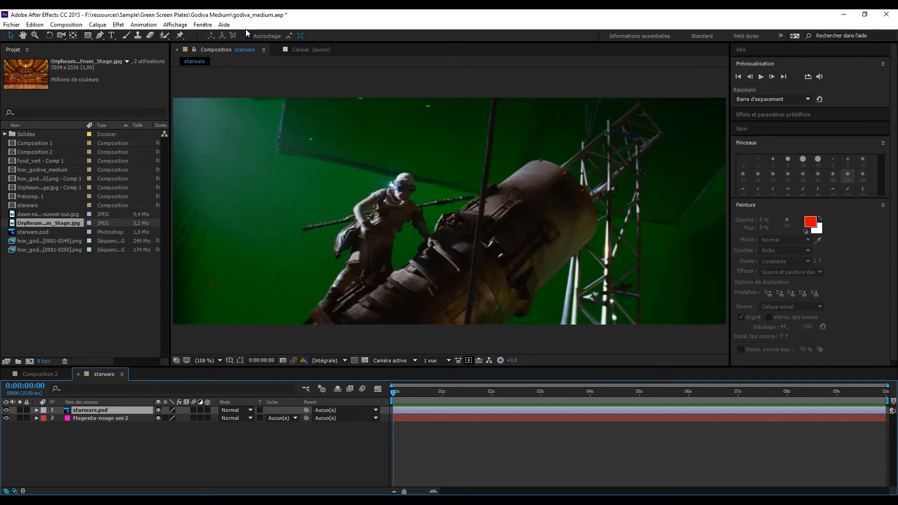
{"action": "left_click", "coordinate": [202, 24]}
{"action": "left_click", "coordinate": [63, 288]}
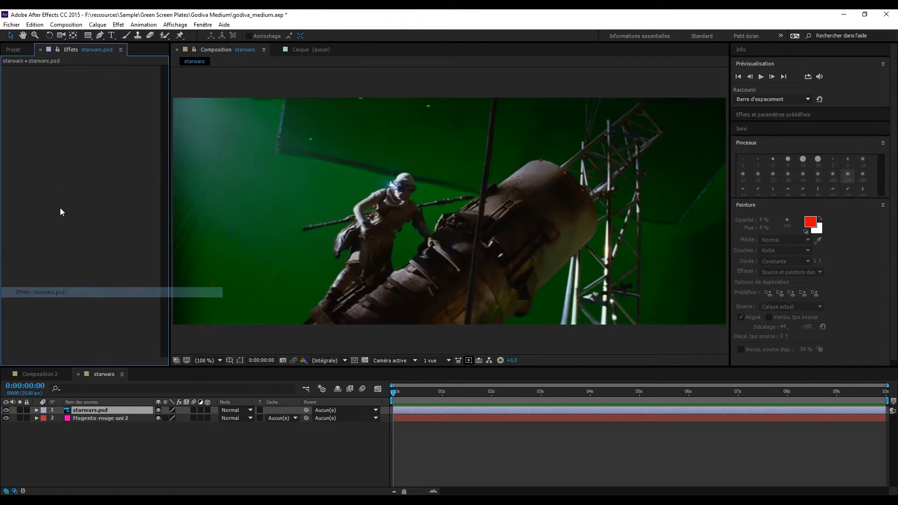
- Apply the Keylight (1.2) keying effect to the starwars.psd layer and collapse its About section
{"action": "right_click", "coordinate": [49, 96]}
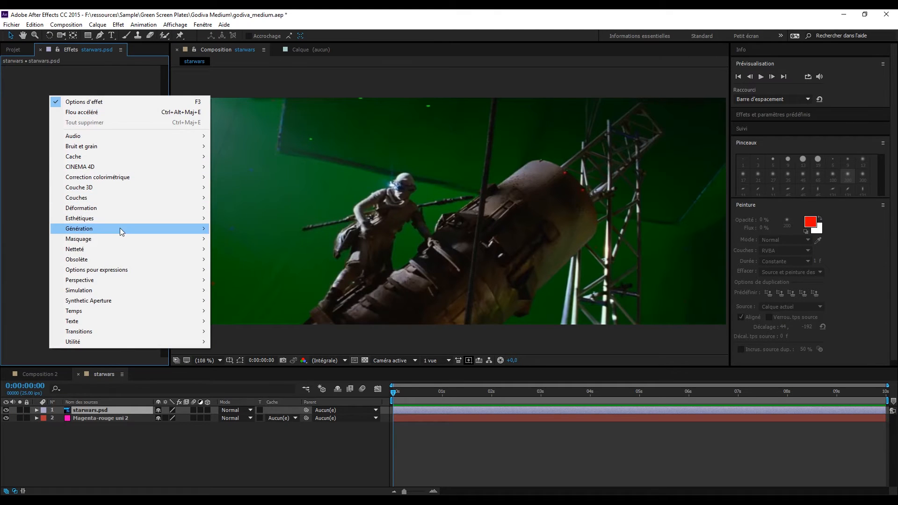
{"action": "mouse_move", "coordinate": [121, 238]}
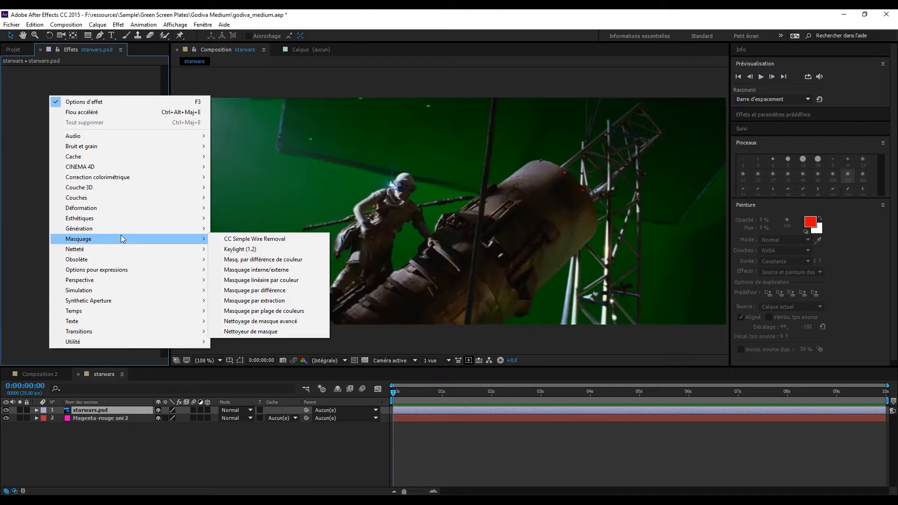
{"action": "left_click", "coordinate": [243, 250]}
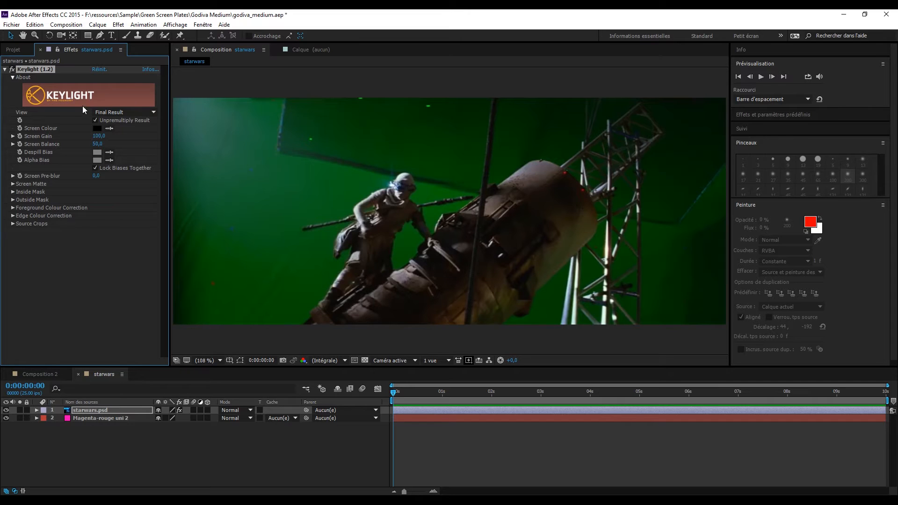
{"action": "left_click", "coordinate": [12, 79]}
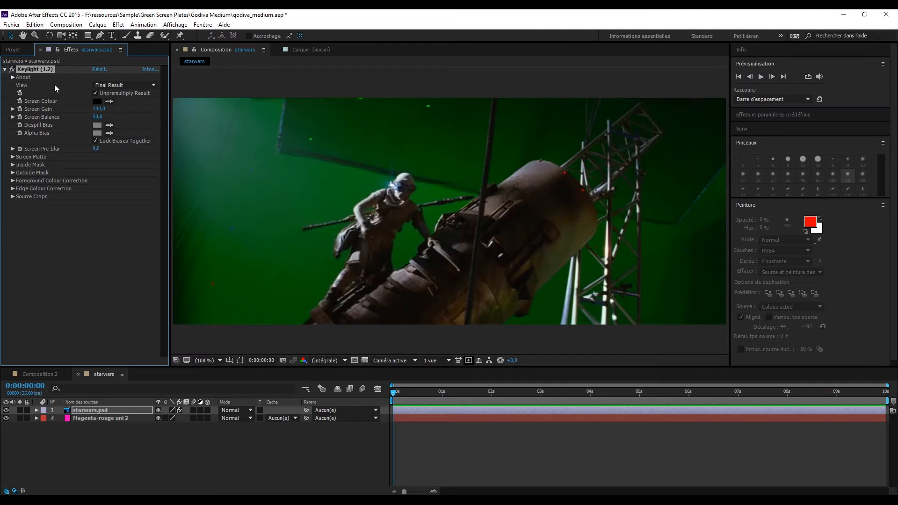
- Look through Keylight's View options, keep Final Result, and sample the green backdrop beside the climber as the Screen Colour
{"action": "left_click", "coordinate": [102, 86]}
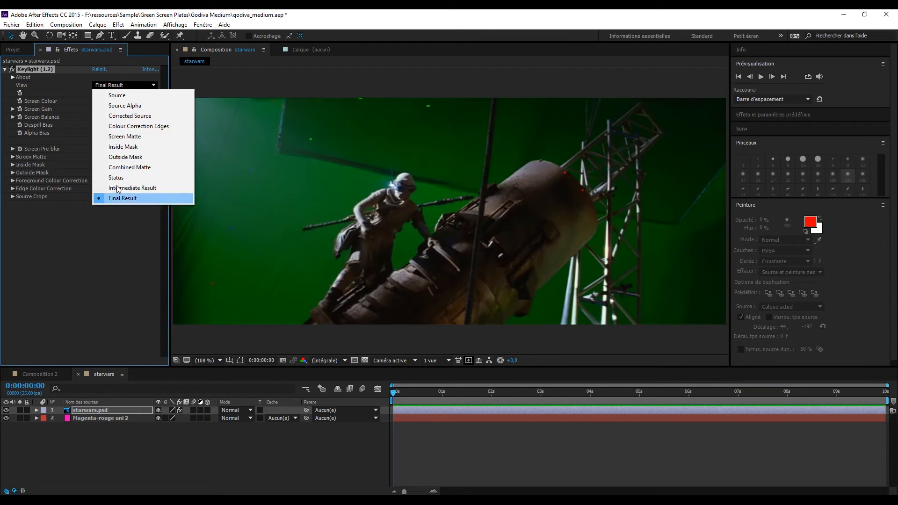
{"action": "left_click", "coordinate": [113, 293]}
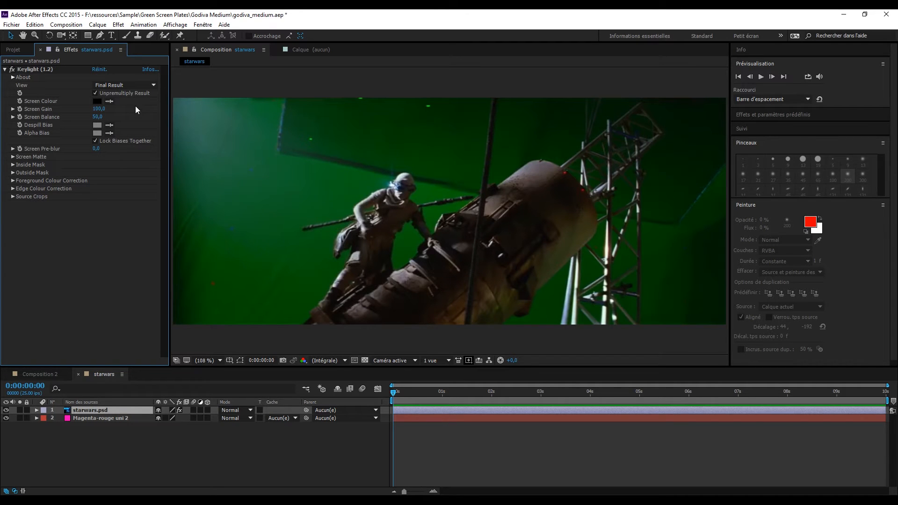
{"action": "left_click", "coordinate": [110, 101]}
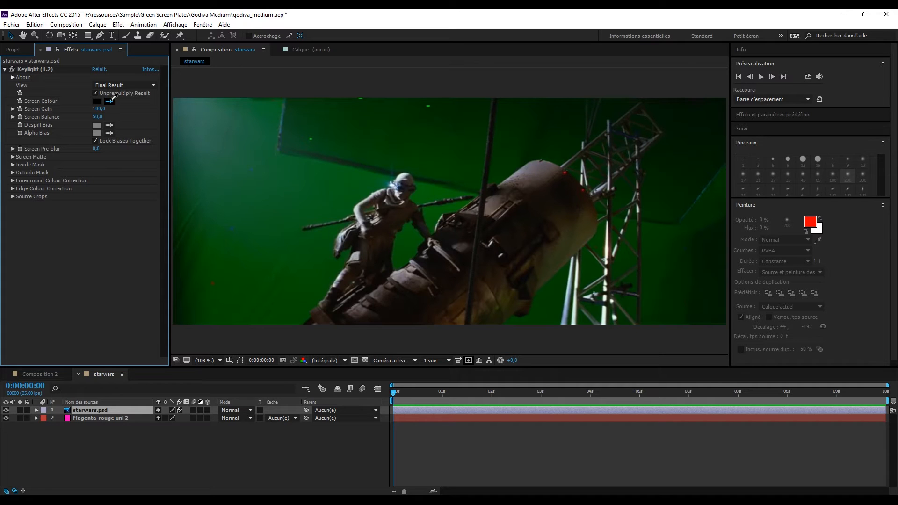
{"action": "left_click", "coordinate": [289, 204]}
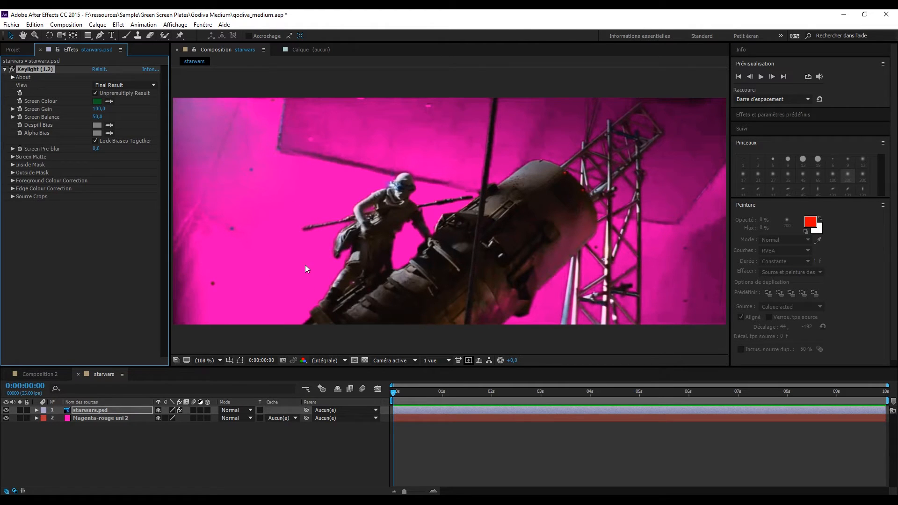
- Check the magenta background by toggling the visibility of starwars.psd, and delete the Magenta-rouge uni 2 solid layer
{"action": "left_click", "coordinate": [106, 418]}
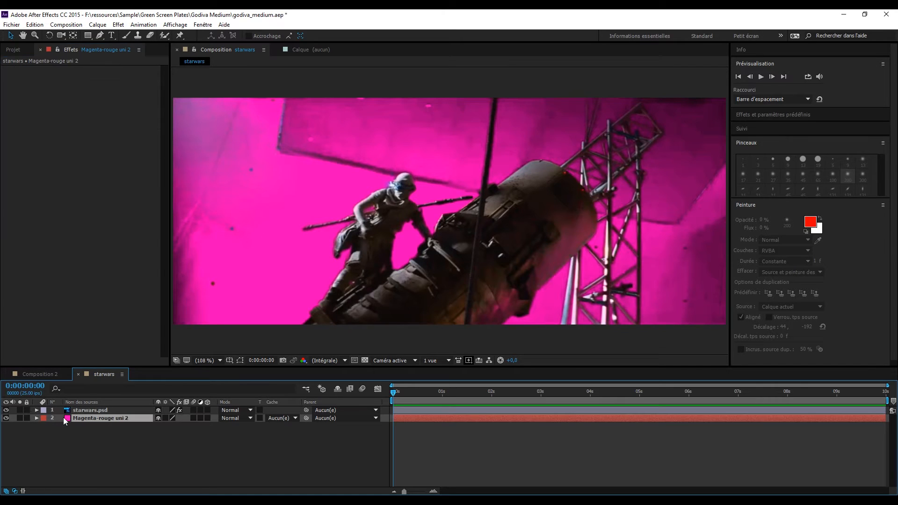
{"action": "left_click", "coordinate": [6, 411]}
{"action": "left_click", "coordinate": [5, 410]}
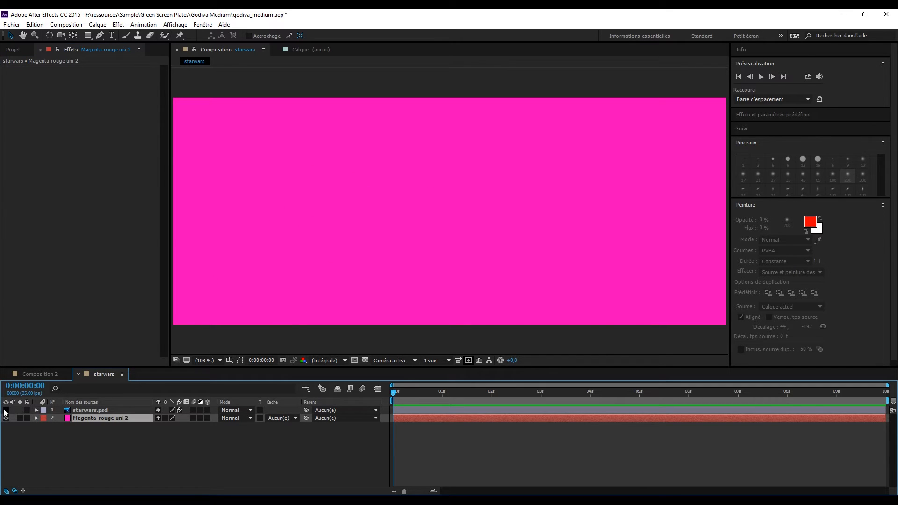
{"action": "key", "text": "Delete"}
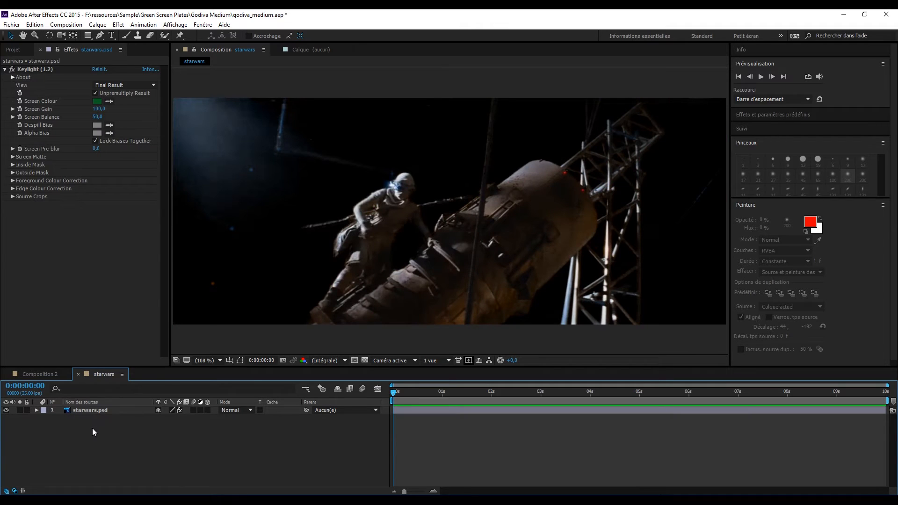
- Create a magenta solid of 1093 x 449 px and place it below the starwars.psd layer
{"action": "right_click", "coordinate": [91, 427]}
{"action": "mouse_move", "coordinate": [145, 335]}
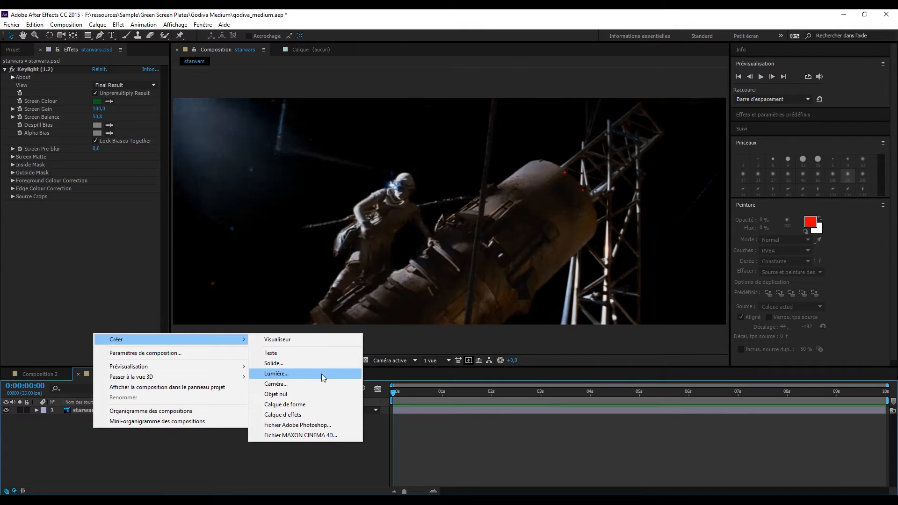
{"action": "left_click", "coordinate": [313, 363]}
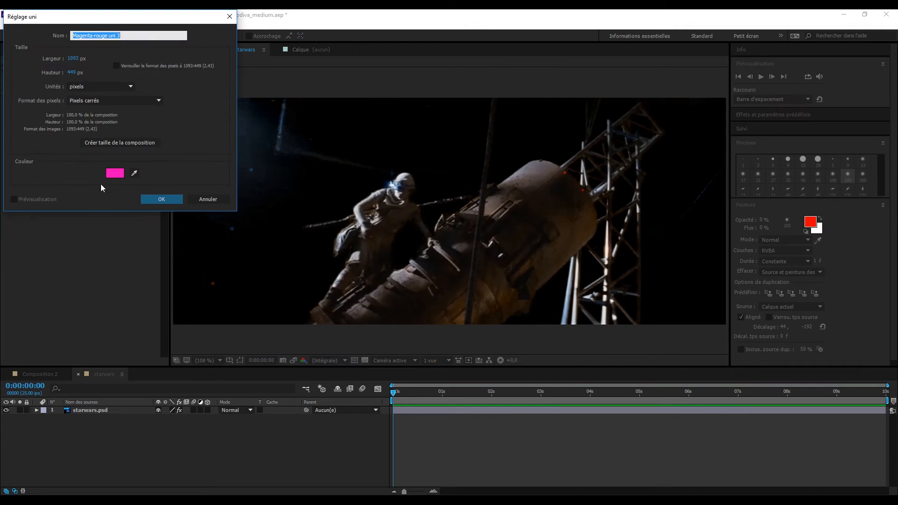
{"action": "left_click", "coordinate": [172, 200]}
{"action": "left_click_drag", "start_coordinate": [97, 409], "coordinate": [100, 433]}
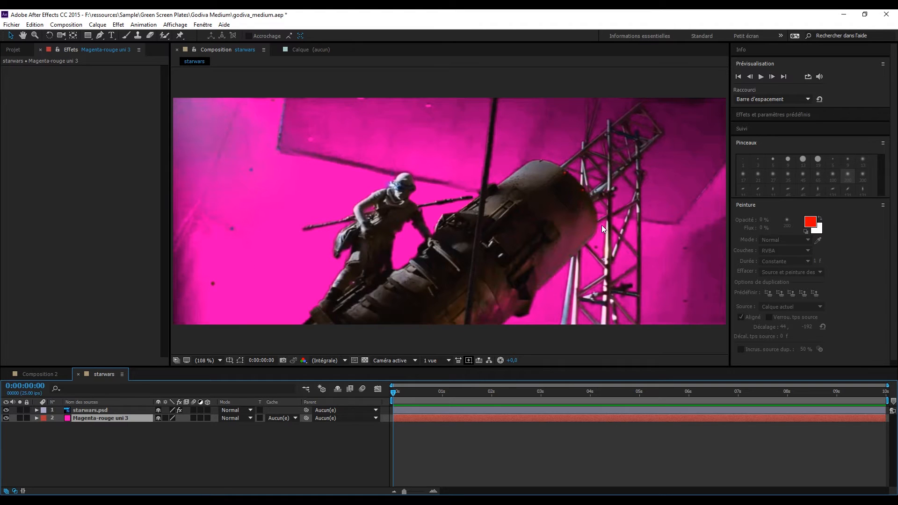
- Draw a closed Pen tool mask on starwars.psd loosely around the climber, the cable and the large cylinder, excluding most of the scaffold
{"action": "left_click", "coordinate": [122, 410]}
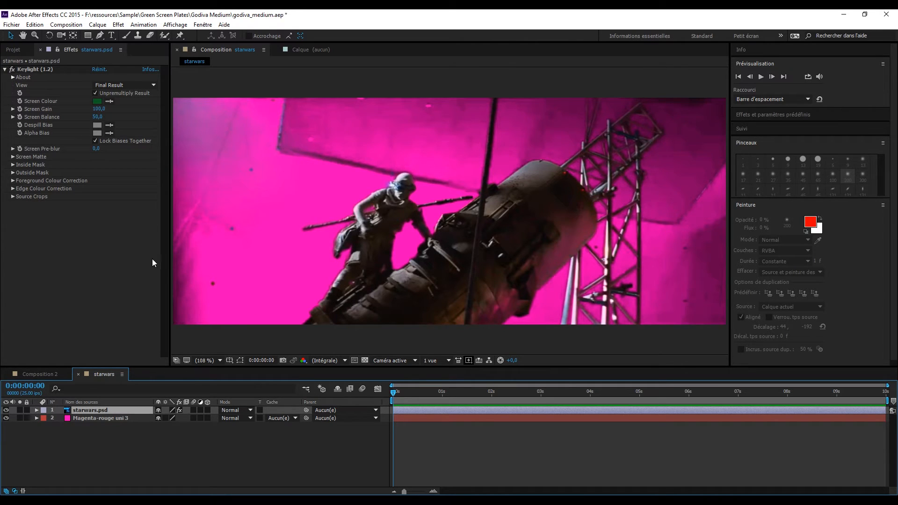
{"action": "left_click", "coordinate": [101, 37]}
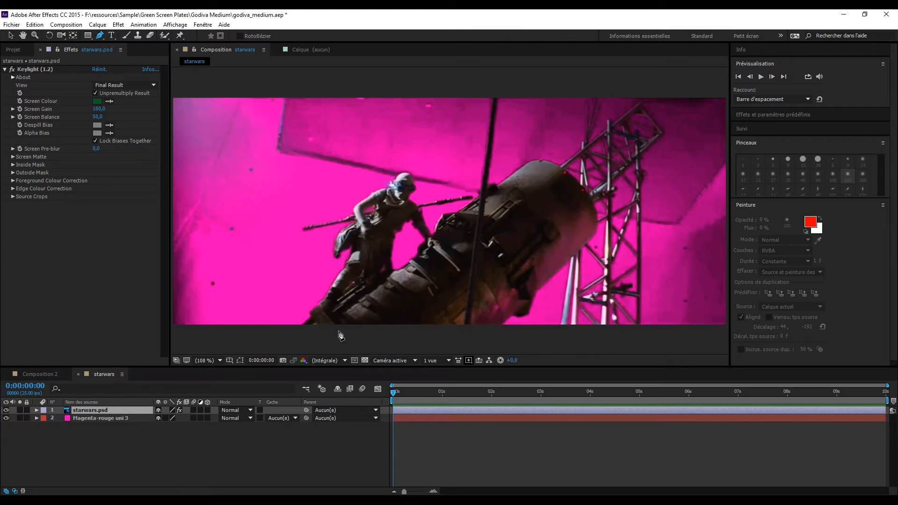
{"action": "left_click", "coordinate": [286, 275]}
{"action": "left_click", "coordinate": [279, 209]}
{"action": "left_click", "coordinate": [356, 144]}
{"action": "left_click", "coordinate": [434, 158]}
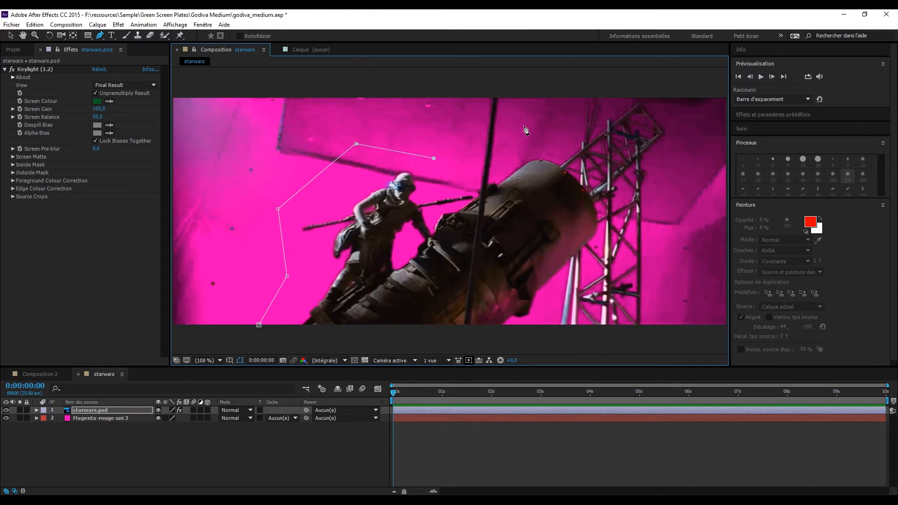
{"action": "left_click", "coordinate": [483, 93]}
{"action": "left_click", "coordinate": [511, 94]}
{"action": "left_click", "coordinate": [505, 140]}
{"action": "left_click", "coordinate": [561, 150]}
{"action": "left_click", "coordinate": [614, 227]}
{"action": "left_click", "coordinate": [592, 283]}
{"action": "left_click", "coordinate": [540, 324]}
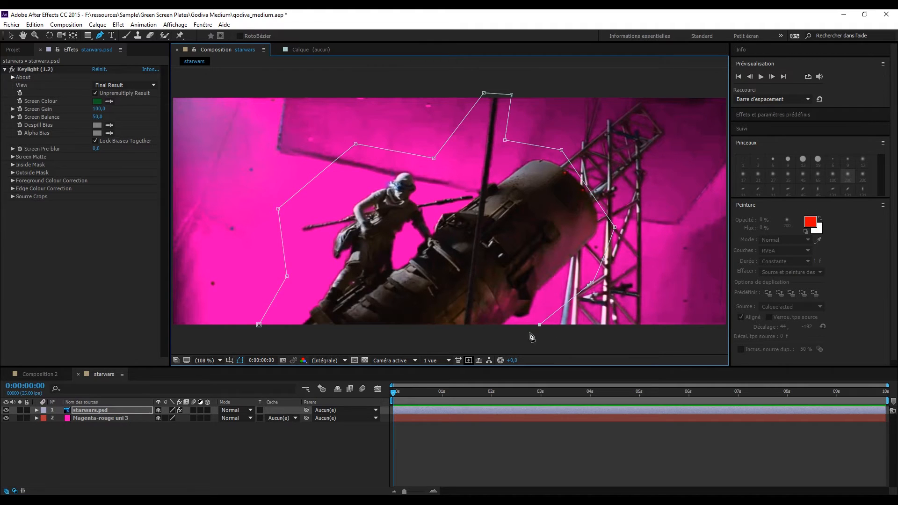
{"action": "left_click", "coordinate": [259, 325]}
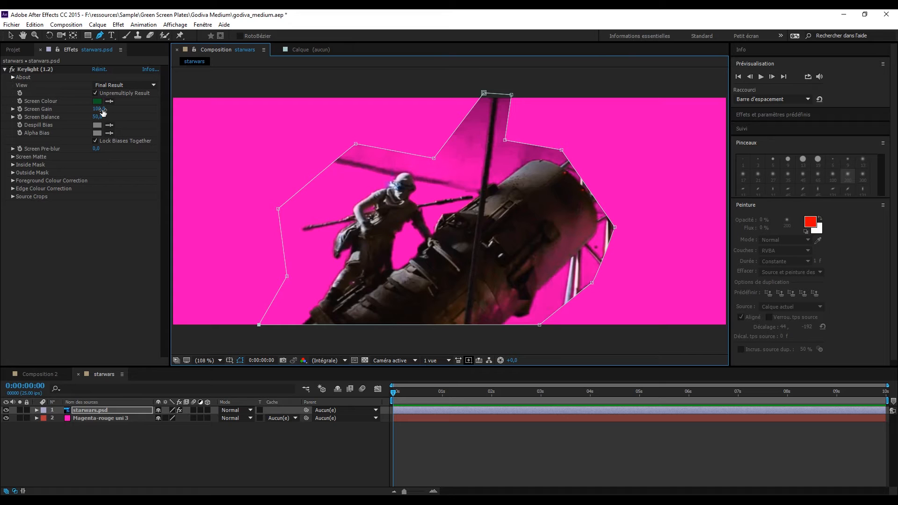
- Set Keylight's Screen Gain to 117 and Screen Balance to 25 on the starwars.psd layer
{"action": "left_click_drag", "start_coordinate": [102, 110], "coordinate": [120, 109]}
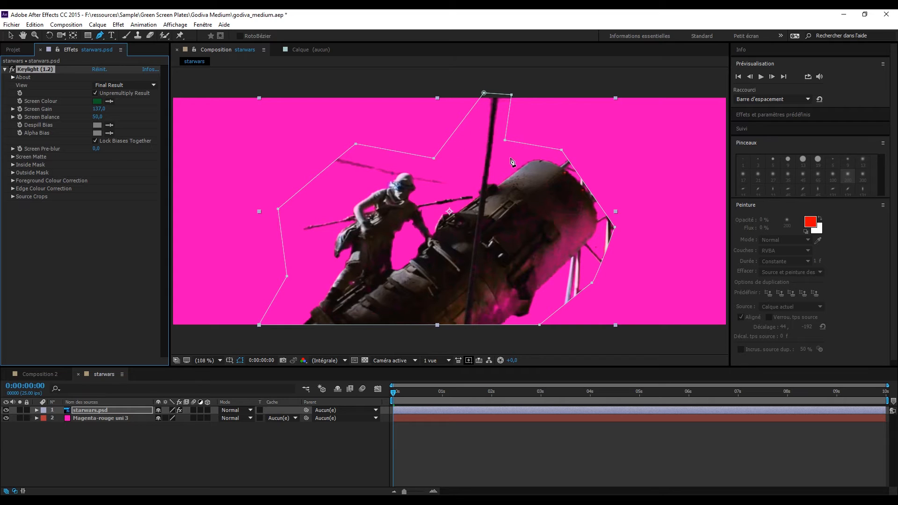
{"action": "mouse_move", "coordinate": [98, 109]}
{"action": "left_mouse_down"}
{"action": "mouse_move", "coordinate": [262, 120]}
{"action": "mouse_move", "coordinate": [72, 123]}
{"action": "mouse_move", "coordinate": [100, 121]}
{"action": "left_mouse_up"}
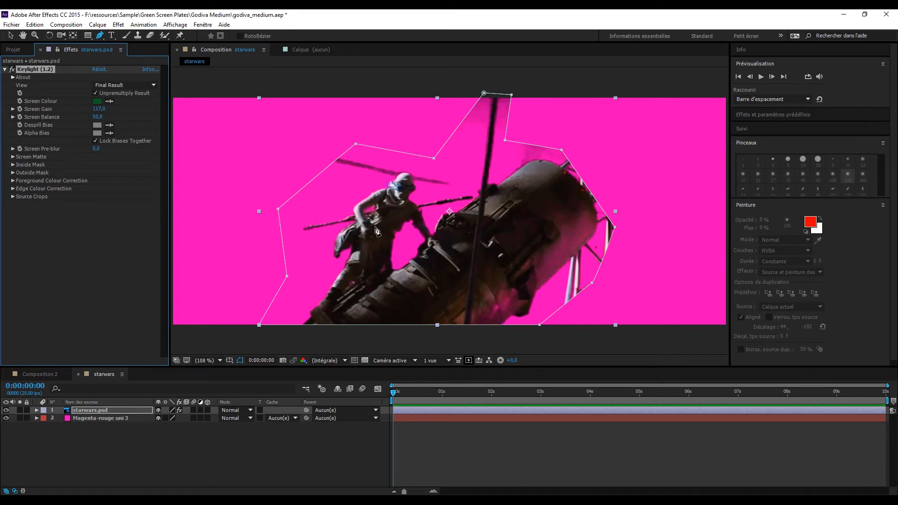
{"action": "mouse_move", "coordinate": [96, 120]}
{"action": "left_mouse_down"}
{"action": "mouse_move", "coordinate": [132, 118]}
{"action": "mouse_move", "coordinate": [87, 118]}
{"action": "left_mouse_up"}
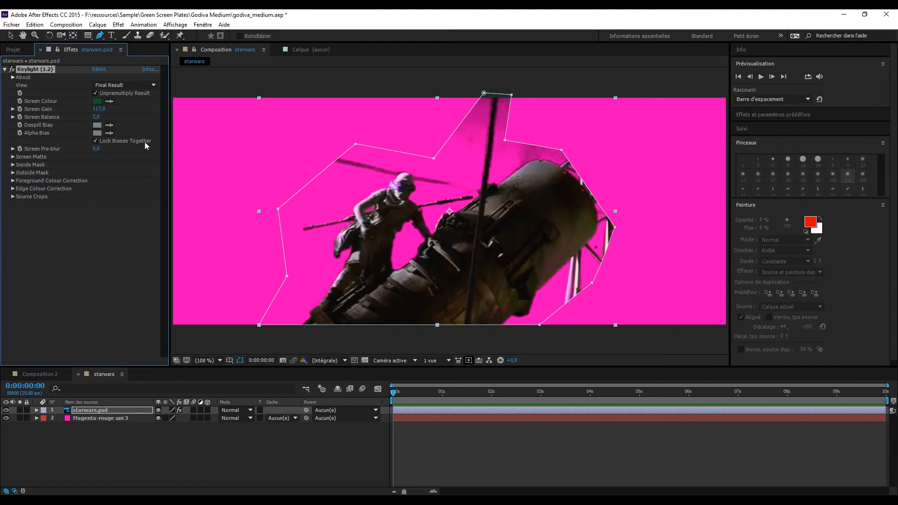
{"action": "left_click_drag", "start_coordinate": [104, 117], "coordinate": [123, 117]}
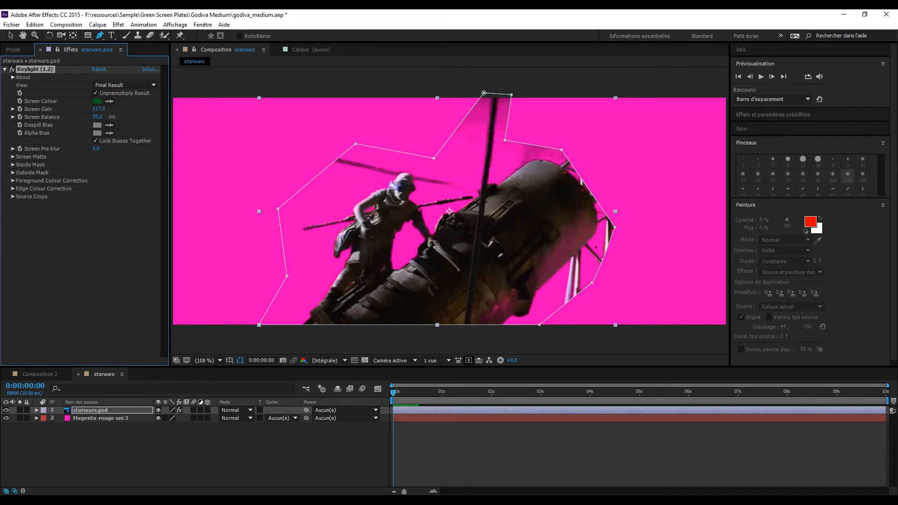
{"action": "mouse_move", "coordinate": [99, 117]}
{"action": "left_mouse_down"}
{"action": "mouse_move", "coordinate": [107, 115]}
{"action": "mouse_move", "coordinate": [85, 111]}
{"action": "mouse_move", "coordinate": [98, 118]}
{"action": "left_mouse_up"}
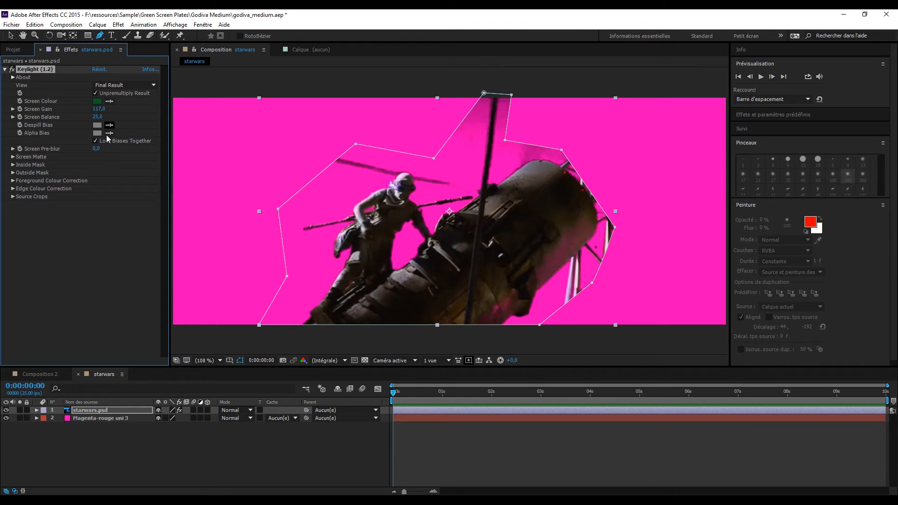
- In Composition 2, reset Keylight on the fond_vert layer and sample the green backdrop beside the woman's hair as the Screen Colour
{"action": "left_click", "coordinate": [40, 374]}
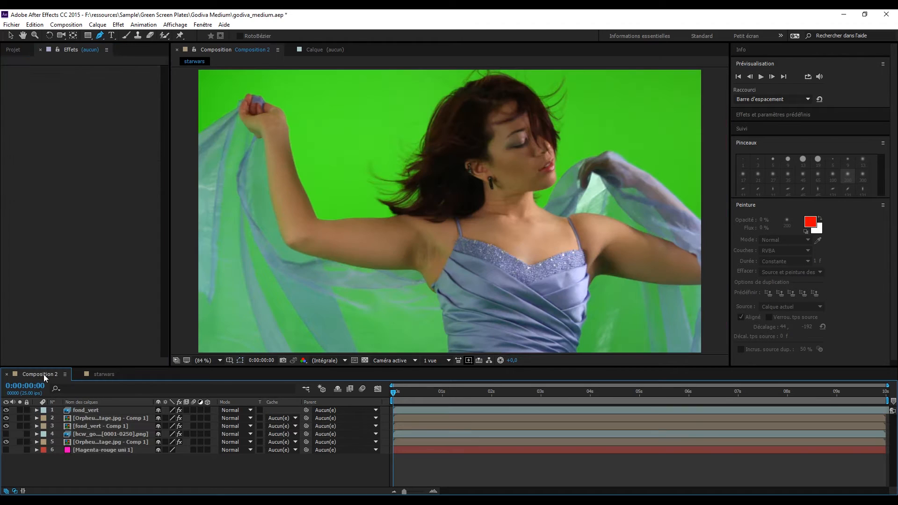
{"action": "left_click", "coordinate": [67, 188]}
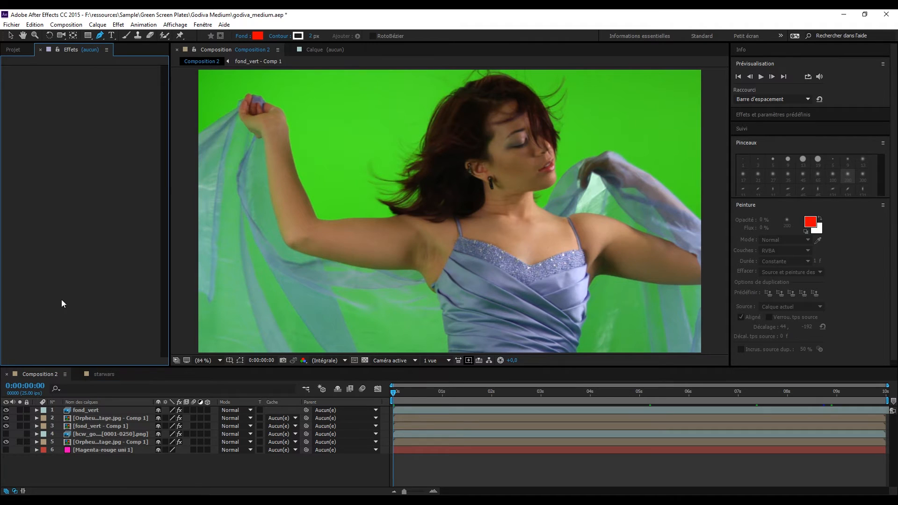
{"action": "left_click", "coordinate": [95, 409]}
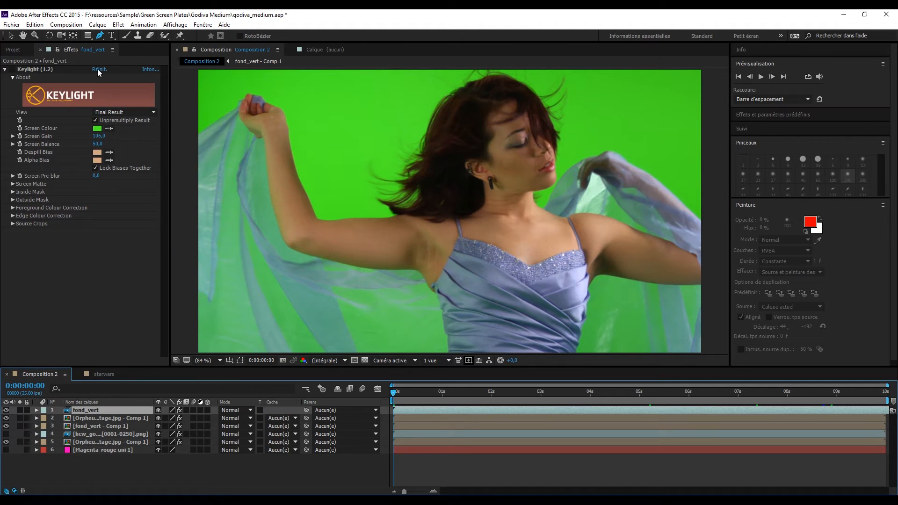
{"action": "left_click", "coordinate": [99, 69]}
{"action": "left_click", "coordinate": [109, 129]}
{"action": "left_click", "coordinate": [351, 136]}
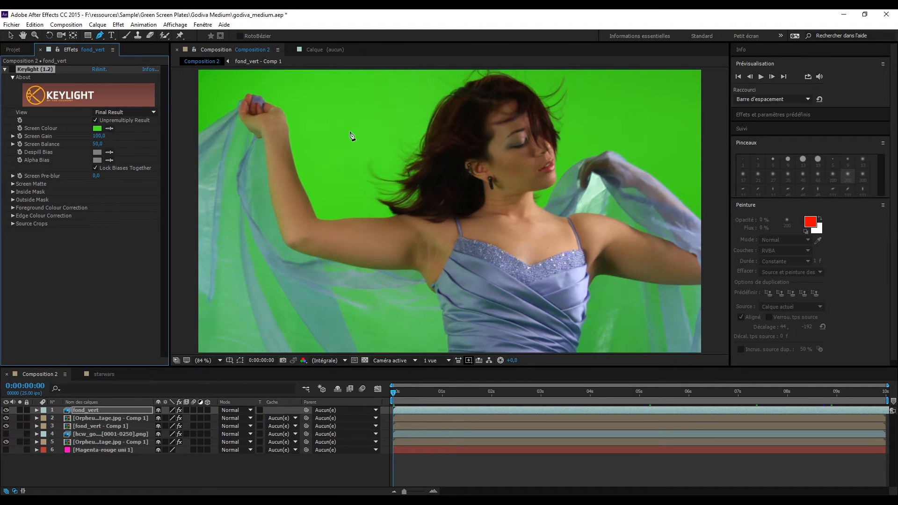
- Enable Keylight on fond_vert and sample the Despill Bias from the woman's arm near the shoulder
{"action": "left_click", "coordinate": [12, 69]}
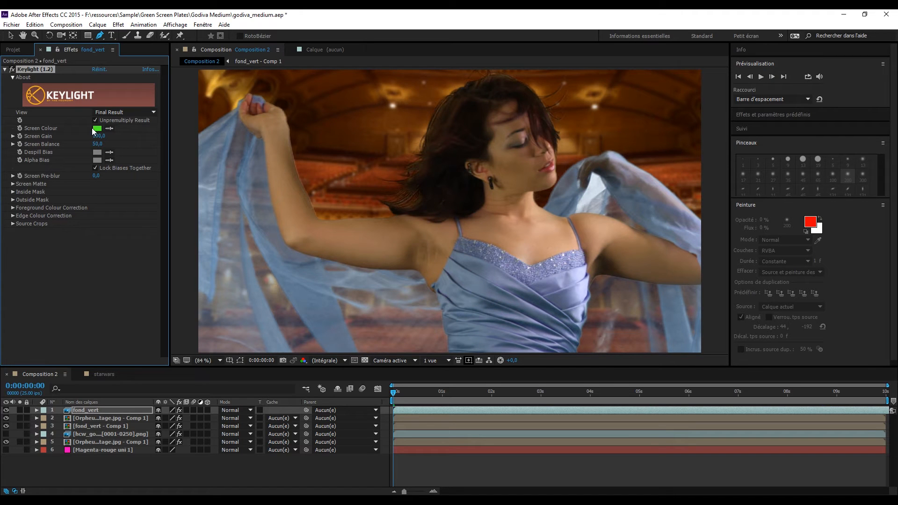
{"action": "left_click", "coordinate": [109, 152]}
{"action": "left_click", "coordinate": [388, 223]}
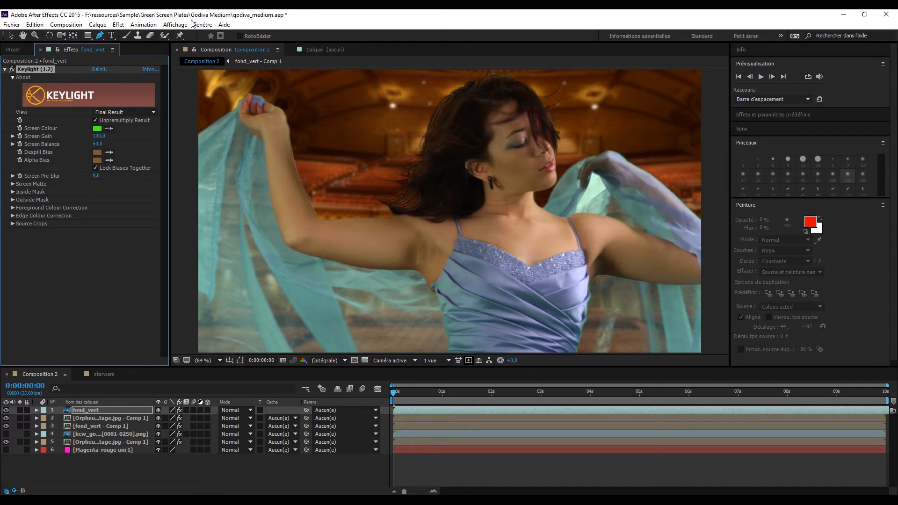
- Return to the starwars composition and display Keylight's Screen Matte view for the starwars.psd layer
{"action": "left_click", "coordinate": [111, 373]}
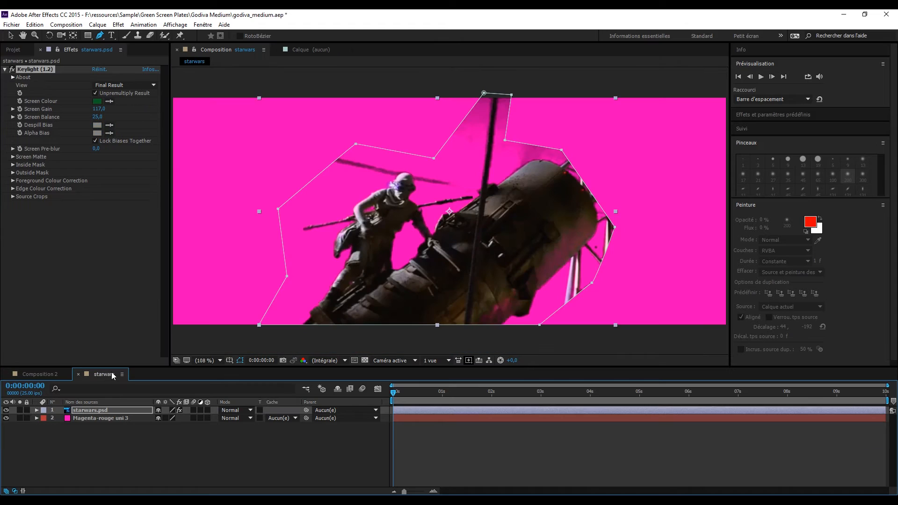
{"action": "left_click", "coordinate": [35, 501]}
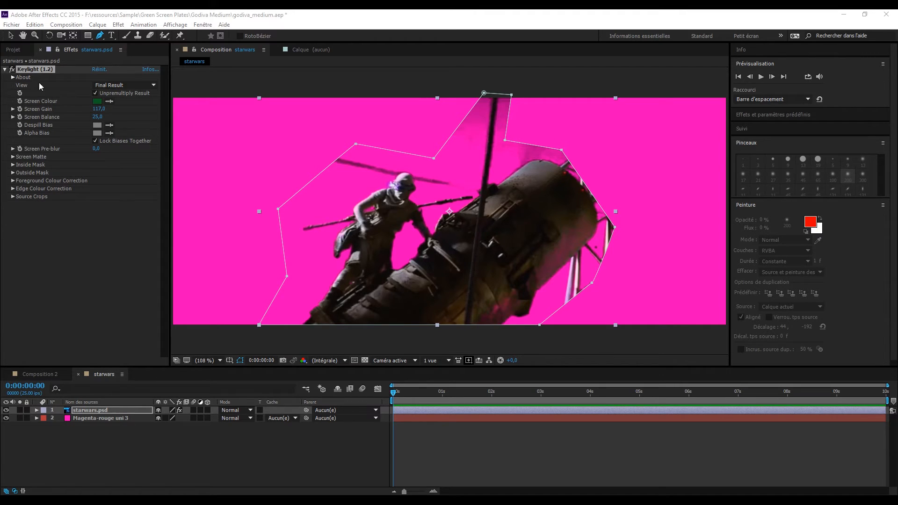
{"action": "left_click", "coordinate": [128, 85]}
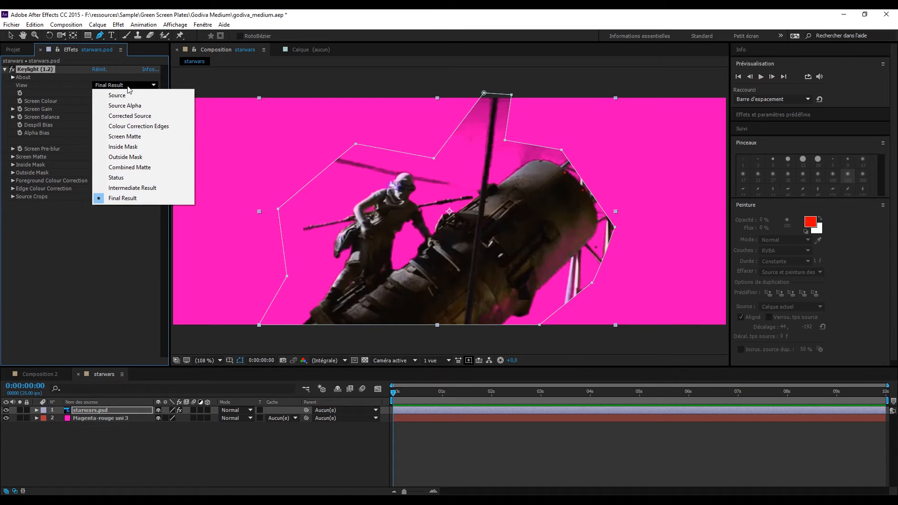
{"action": "left_click", "coordinate": [130, 137]}
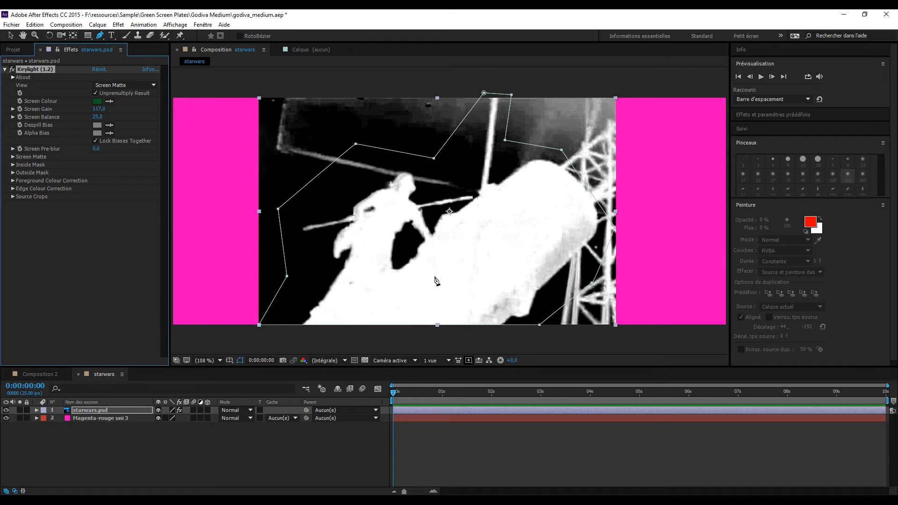
- Expand Keylight's Screen Matte settings on starwars.psd and set Clip Black to 50
{"action": "left_click", "coordinate": [12, 157]}
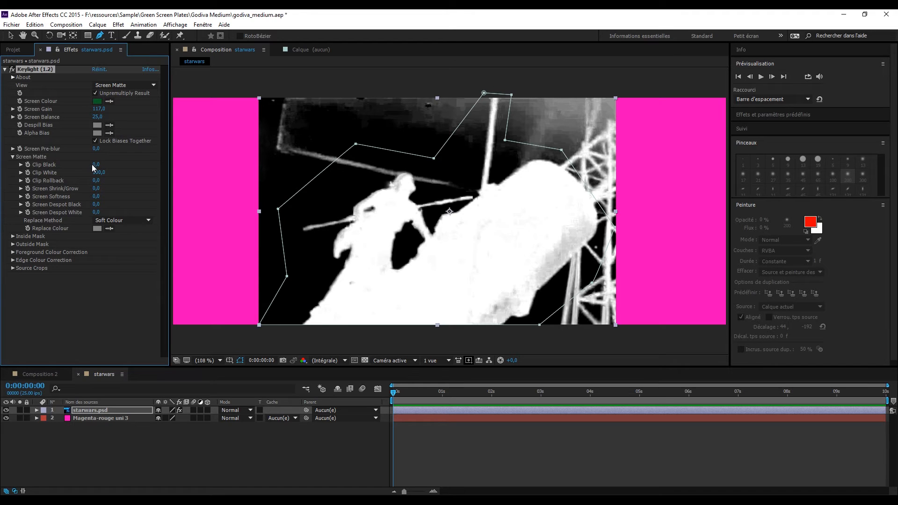
{"action": "left_click_drag", "start_coordinate": [94, 164], "coordinate": [101, 164]}
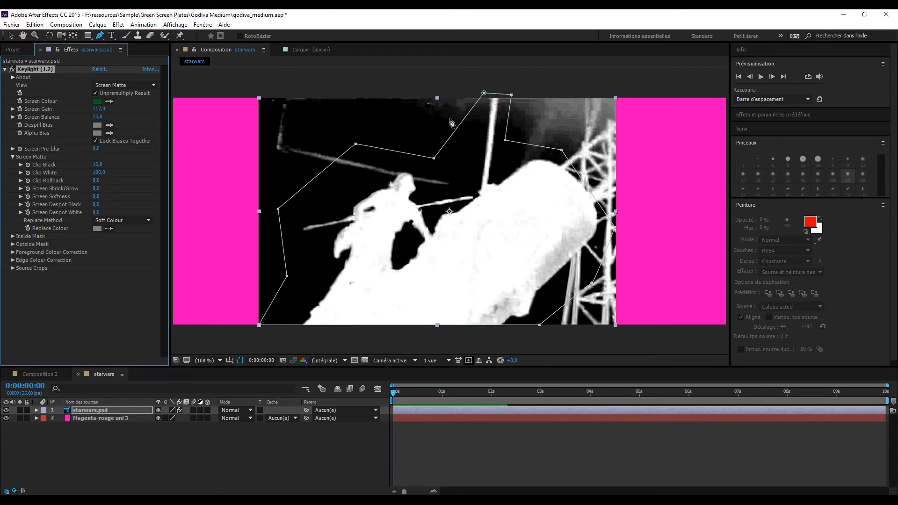
{"action": "left_click_drag", "start_coordinate": [97, 164], "coordinate": [118, 165]}
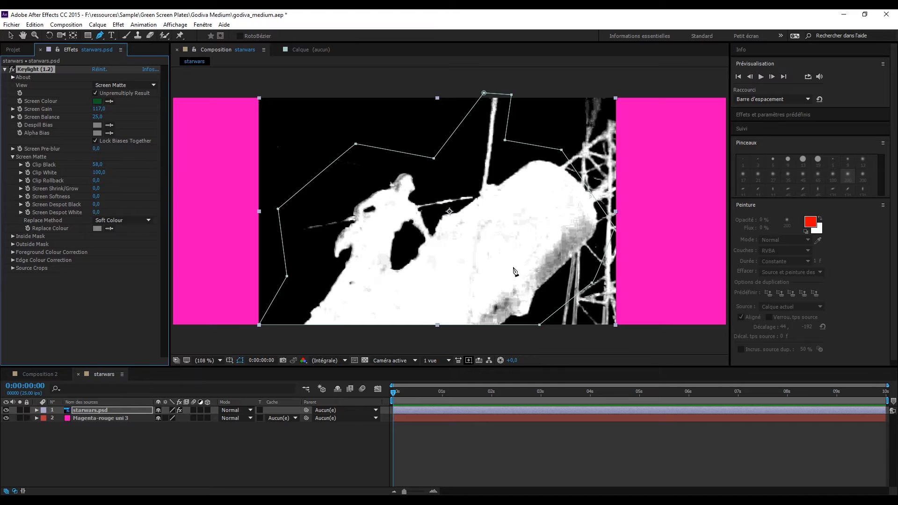
{"action": "left_click_drag", "start_coordinate": [99, 165], "coordinate": [95, 165]}
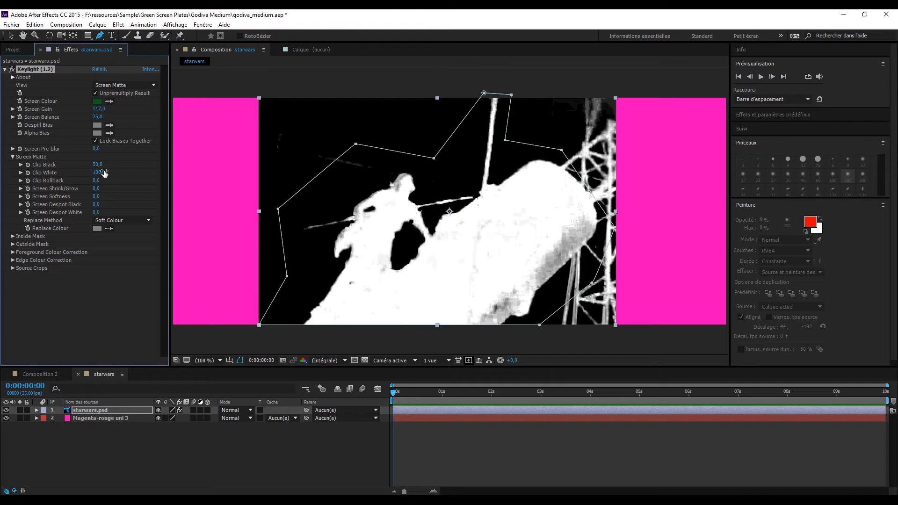
- Set Keylight's Clip White to 74 and Screen Pre-blur to 0.7 on starwars.psd
{"action": "left_click_drag", "start_coordinate": [102, 172], "coordinate": [94, 172]}
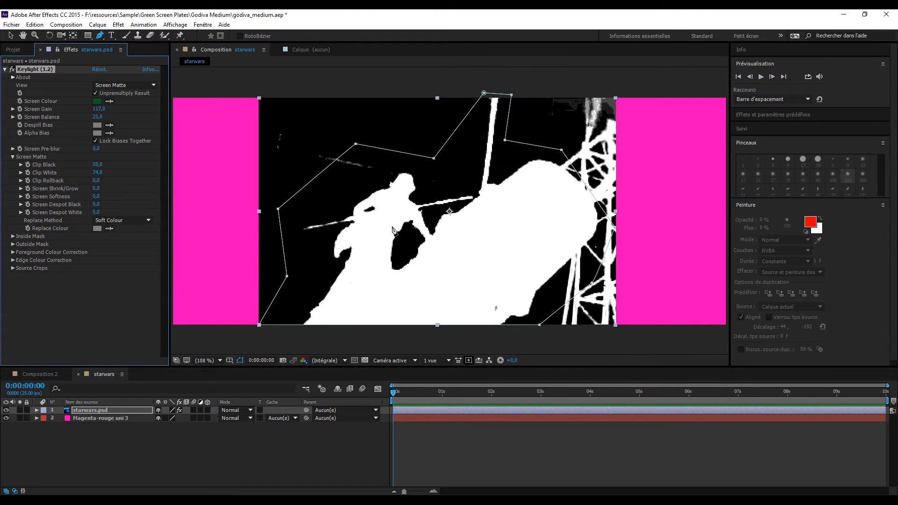
{"action": "key", "text": "period"}
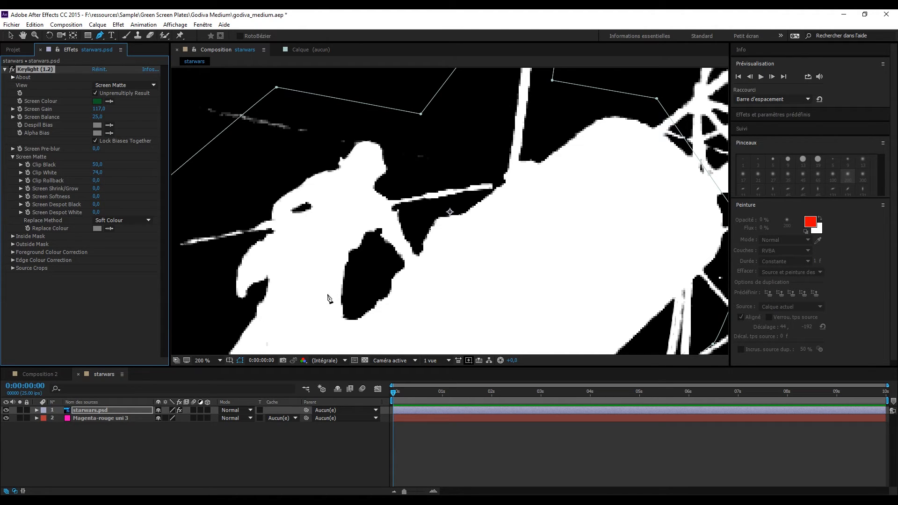
{"action": "left_click_drag", "start_coordinate": [96, 172], "coordinate": [95, 172]}
{"action": "left_click_drag", "start_coordinate": [96, 149], "coordinate": [98, 149]}
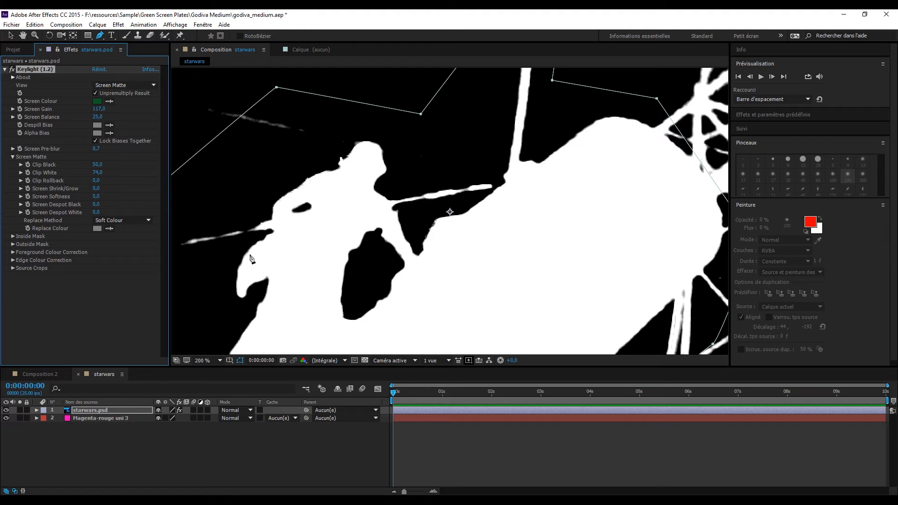
- Switch Keylight's View to Final Result and examine the climber's edges against the magenta background
{"action": "left_click", "coordinate": [132, 89]}
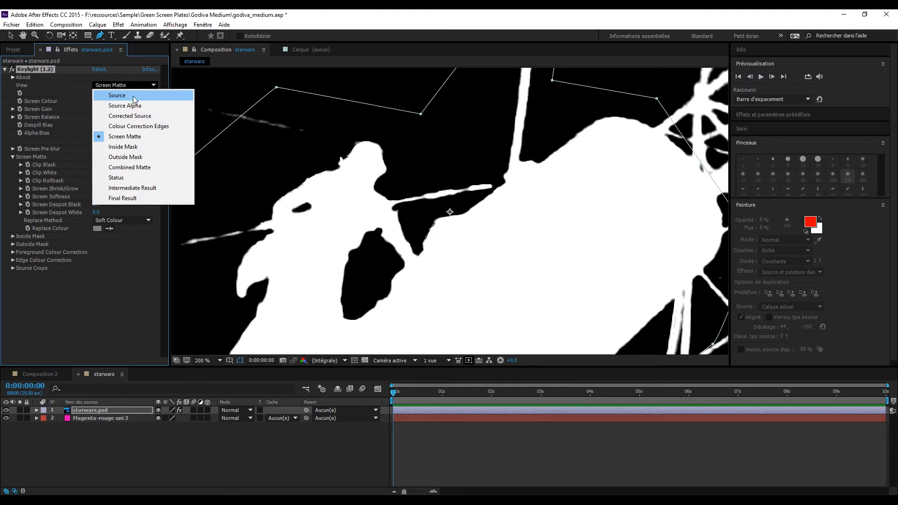
{"action": "left_click", "coordinate": [132, 199]}
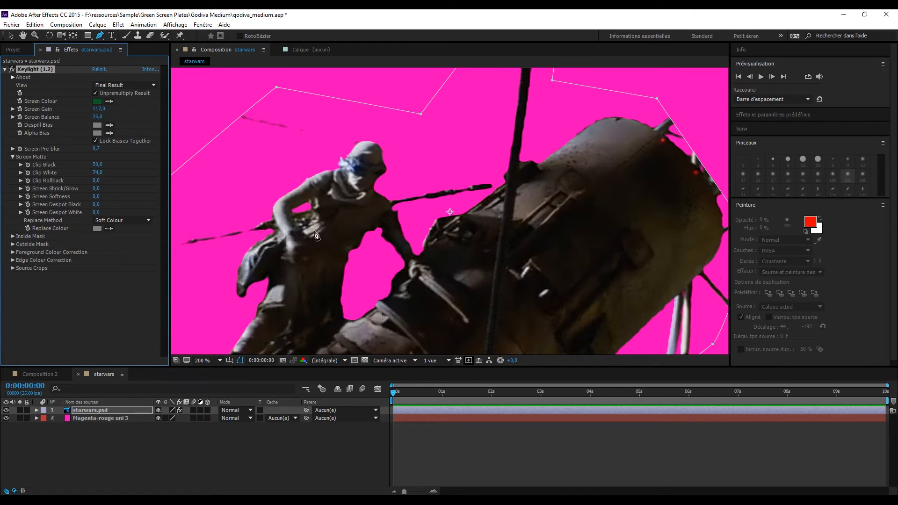
{"action": "key", "text": "comma"}
{"action": "key", "text": "period"}
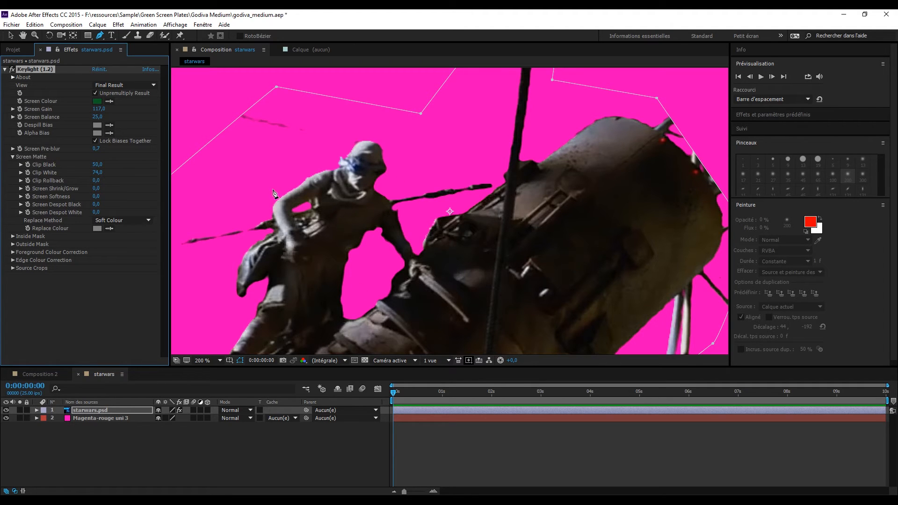
- Set Keylight's Clip Rollback to 0.9, Screen Shrink/Grow to -0.6 and Screen Softness to 2 on starwars.psd
{"action": "left_click_drag", "start_coordinate": [96, 180], "coordinate": [103, 180]}
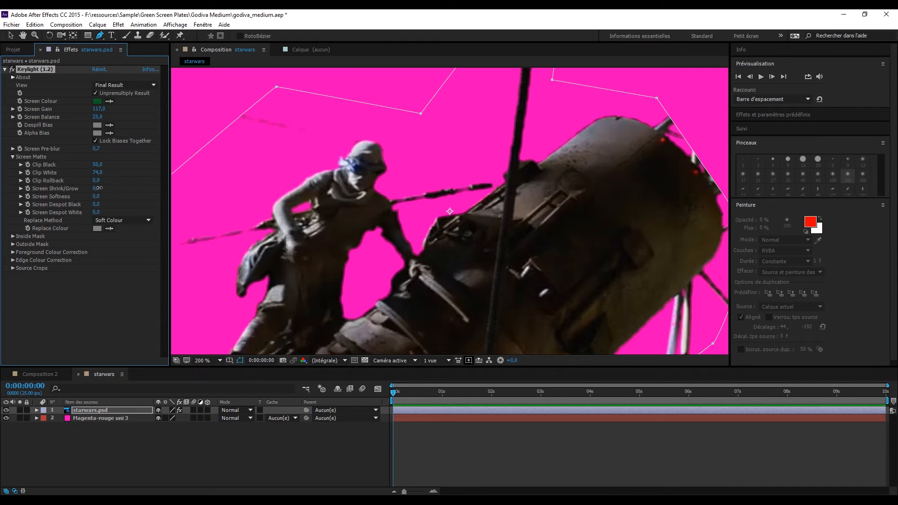
{"action": "left_click_drag", "start_coordinate": [99, 187], "coordinate": [114, 187]}
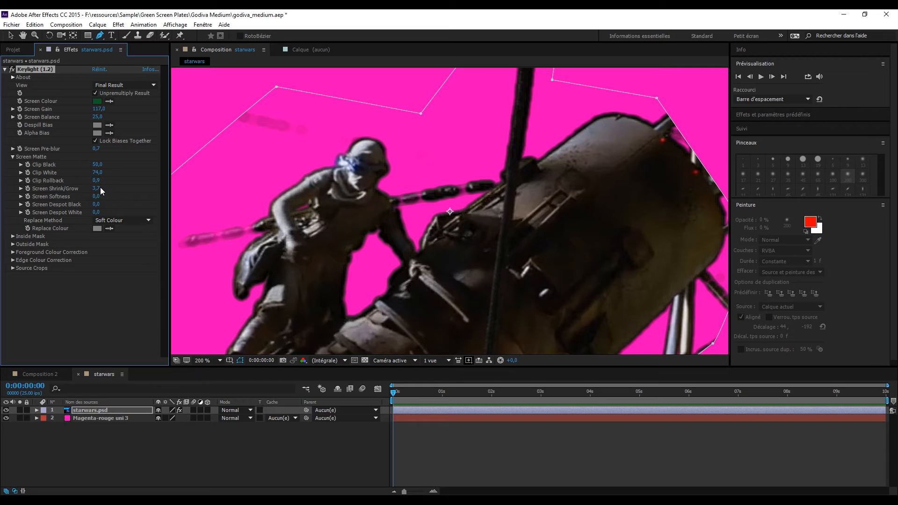
{"action": "left_click_drag", "start_coordinate": [99, 187], "coordinate": [85, 186]}
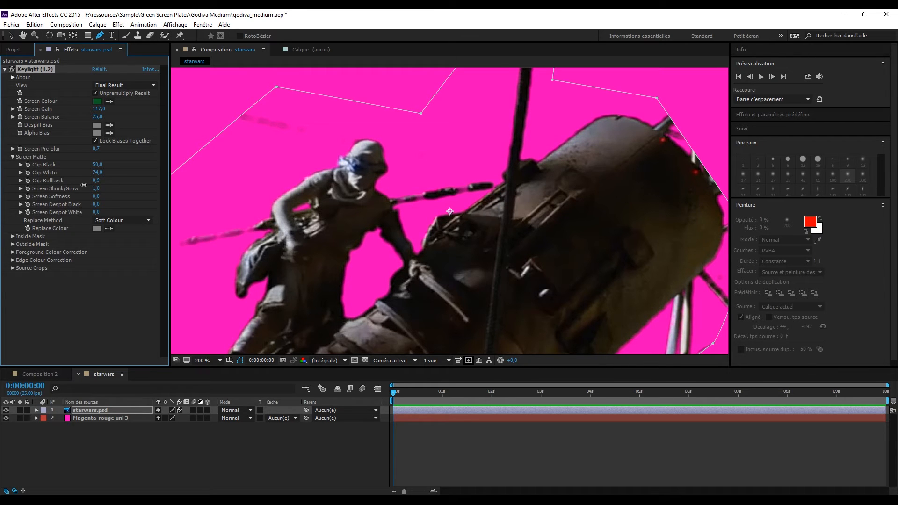
{"action": "left_click_drag", "start_coordinate": [81, 185], "coordinate": [76, 185]}
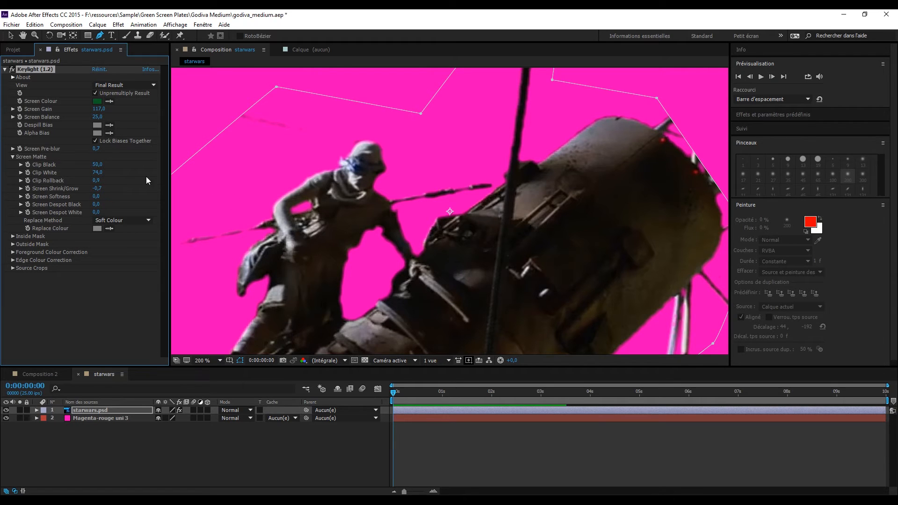
{"action": "mouse_move", "coordinate": [97, 188]}
{"action": "left_mouse_down"}
{"action": "mouse_move", "coordinate": [67, 187]}
{"action": "mouse_move", "coordinate": [105, 193]}
{"action": "left_mouse_up"}
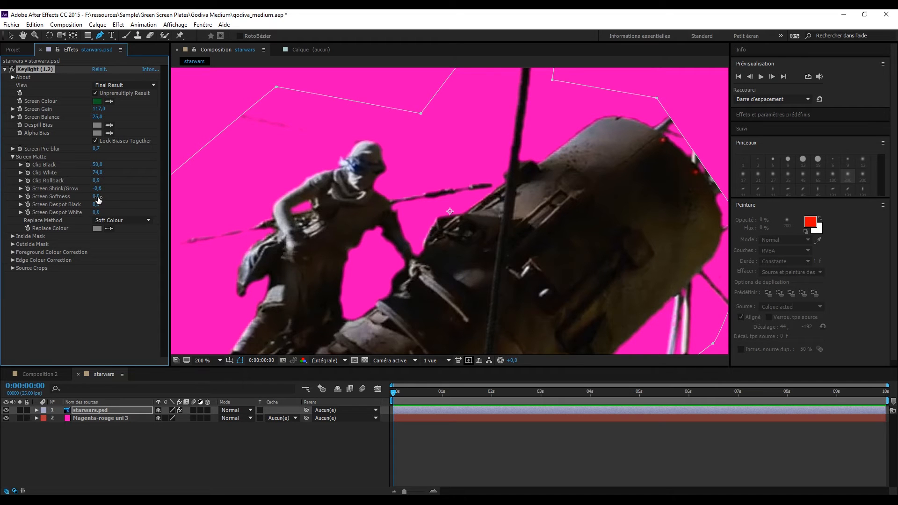
{"action": "mouse_move", "coordinate": [98, 196]}
{"action": "left_mouse_down"}
{"action": "mouse_move", "coordinate": [127, 194]}
{"action": "mouse_move", "coordinate": [105, 196]}
{"action": "left_mouse_up"}
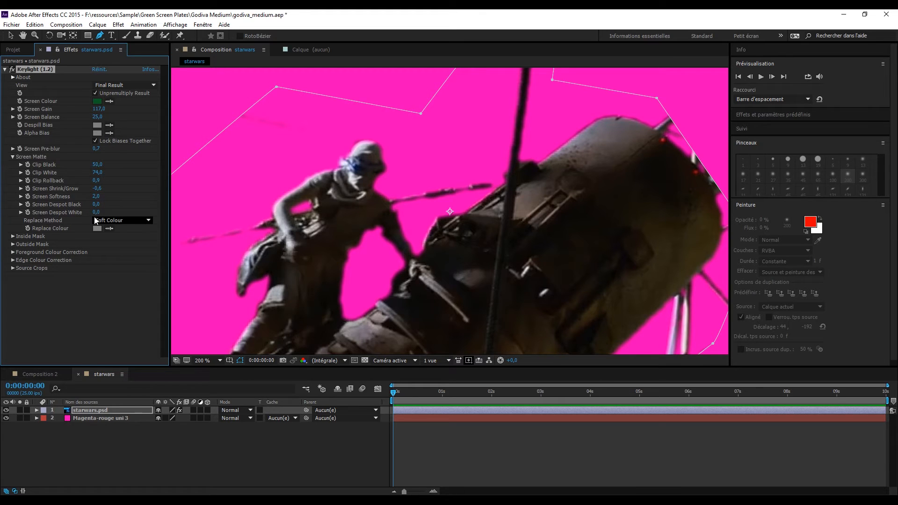
- Switch Keylight's View to Screen Matte and examine the edges of the matte around the climber and cylinder
{"action": "left_click", "coordinate": [115, 85]}
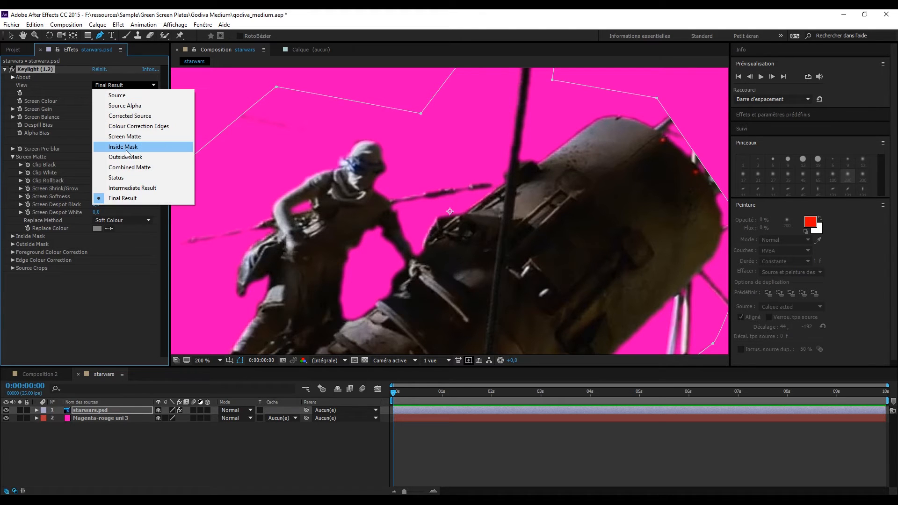
{"action": "left_click", "coordinate": [126, 139]}
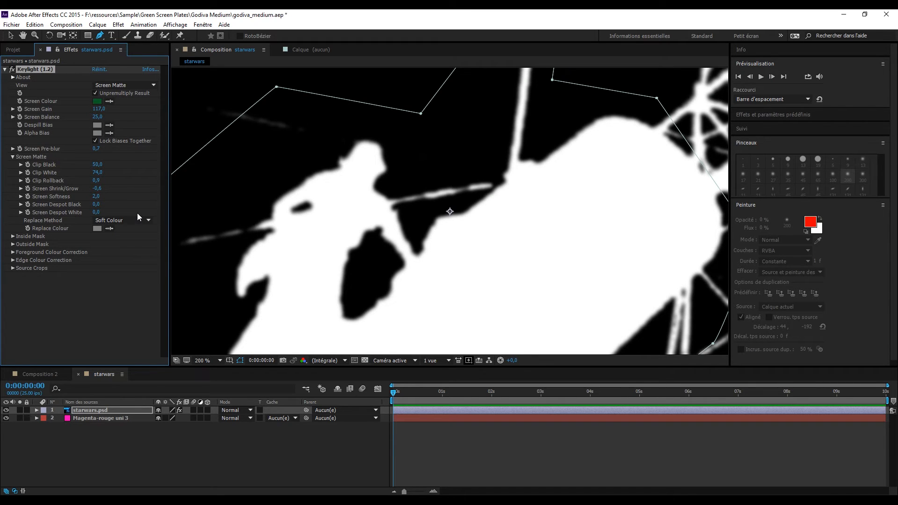
{"action": "key", "text": "comma"}
{"action": "key", "text": "period"}
- Reset Keylight on starwars.psd and set its View to Screen Matte
{"action": "left_click", "coordinate": [124, 85]}
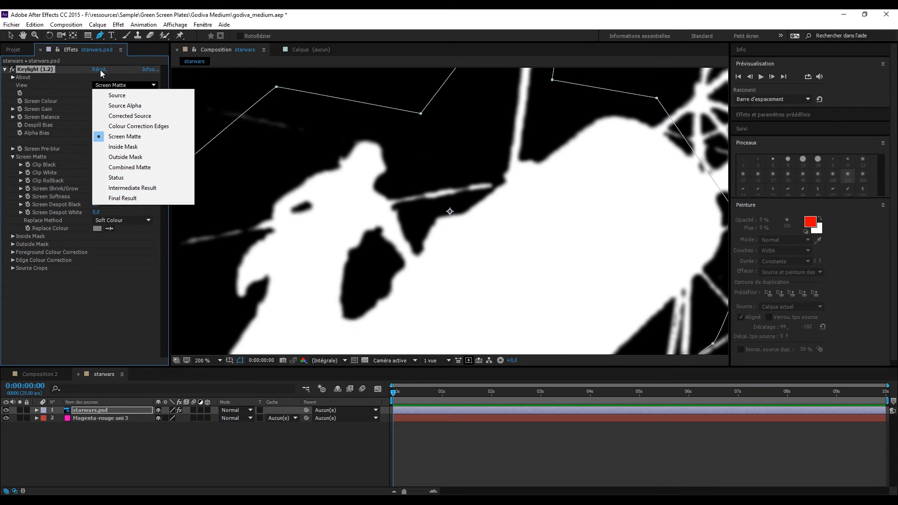
{"action": "left_click", "coordinate": [123, 198]}
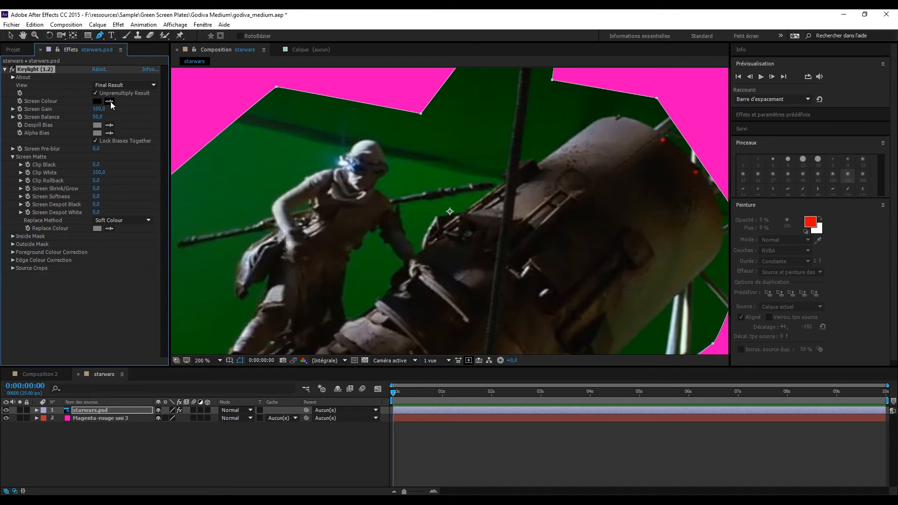
{"action": "left_click", "coordinate": [124, 85]}
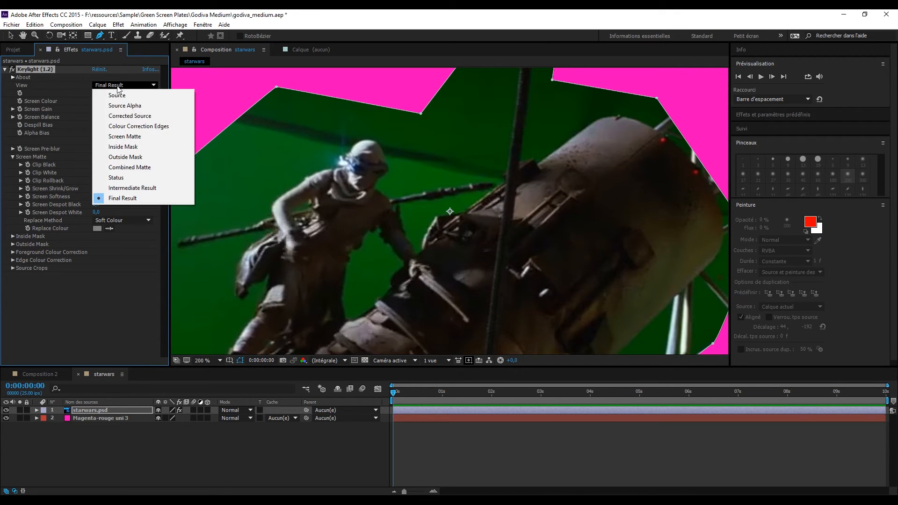
{"action": "left_click", "coordinate": [121, 133]}
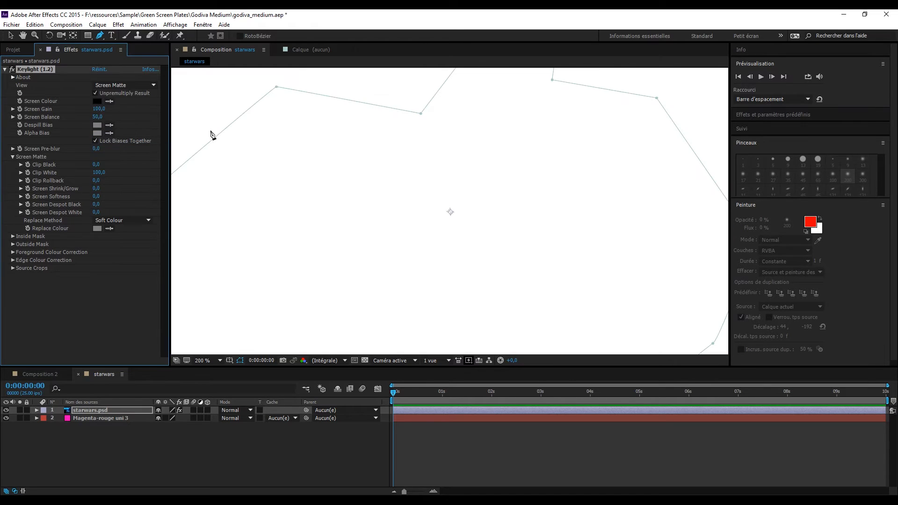
{"action": "key", "text": "comma"}
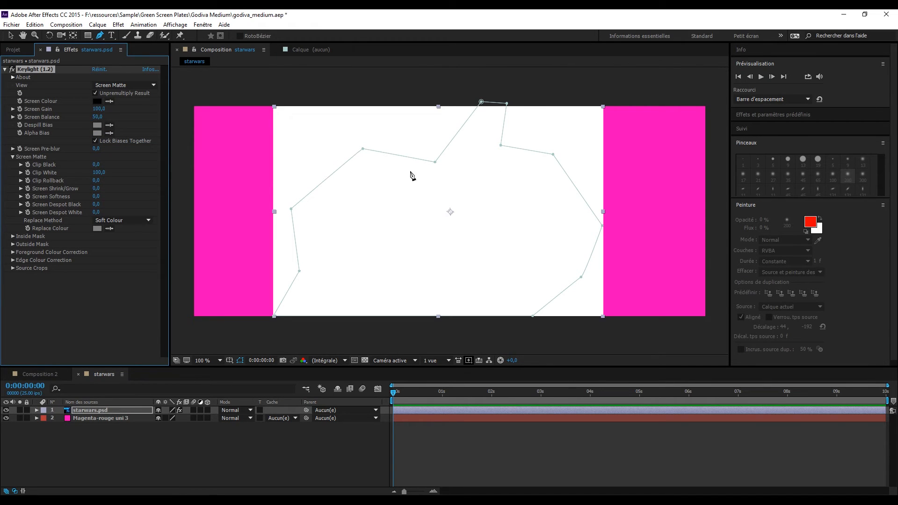
- Set Keylight's Screen Colour on starwars.psd to the muted green 487746
{"action": "left_click", "coordinate": [96, 101]}
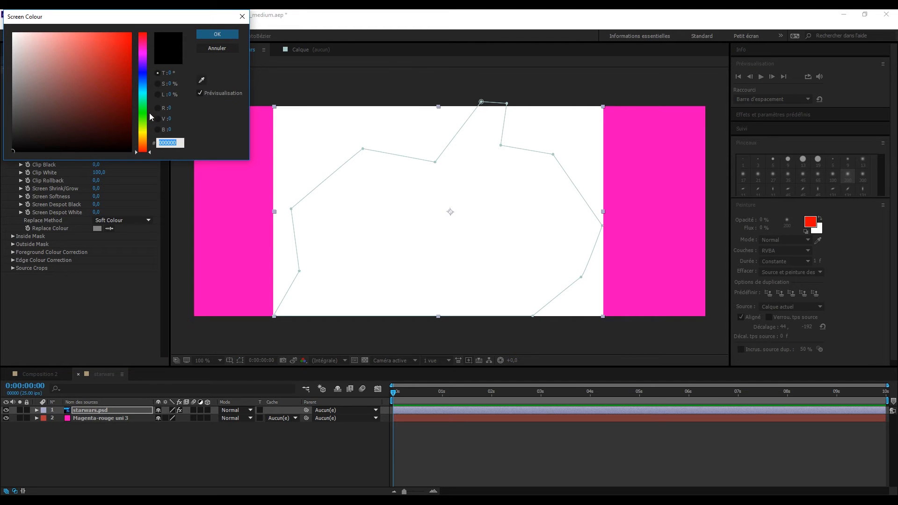
{"action": "left_click", "coordinate": [142, 113]}
{"action": "left_click", "coordinate": [107, 89]}
{"action": "mouse_move", "coordinate": [106, 89]}
{"action": "left_mouse_down"}
{"action": "mouse_move", "coordinate": [114, 49]}
{"action": "mouse_move", "coordinate": [135, 32]}
{"action": "mouse_move", "coordinate": [134, 53]}
{"action": "mouse_move", "coordinate": [92, 78]}
{"action": "mouse_move", "coordinate": [86, 100]}
{"action": "mouse_move", "coordinate": [84, 64]}
{"action": "mouse_move", "coordinate": [87, 104]}
{"action": "mouse_move", "coordinate": [74, 40]}
{"action": "mouse_move", "coordinate": [93, 91]}
{"action": "mouse_move", "coordinate": [108, 102]}
{"action": "mouse_move", "coordinate": [44, 96]}
{"action": "mouse_move", "coordinate": [61, 96]}
{"action": "left_mouse_up"}
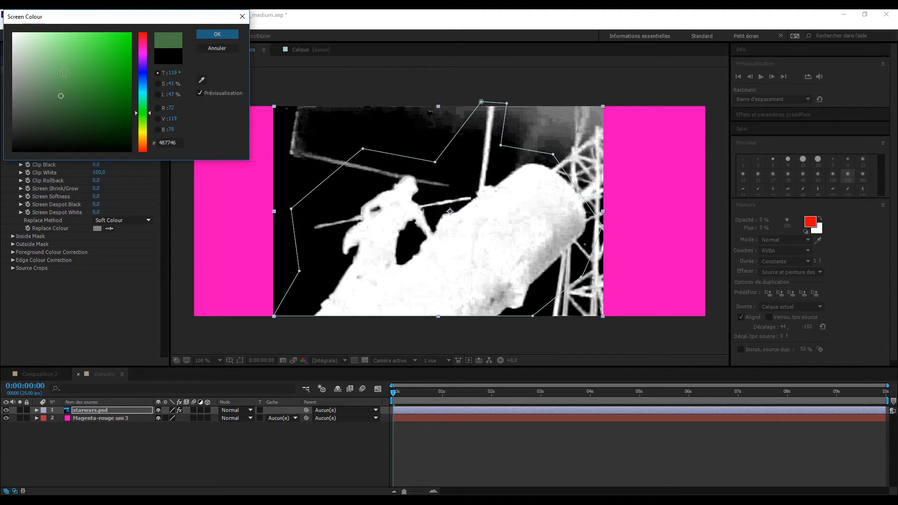
{"action": "left_click", "coordinate": [210, 34]}
- Set Keylight's Screen Despot Black to 2.6 and Screen Despot White to 1.7
{"action": "left_click_drag", "start_coordinate": [97, 204], "coordinate": [104, 205]}
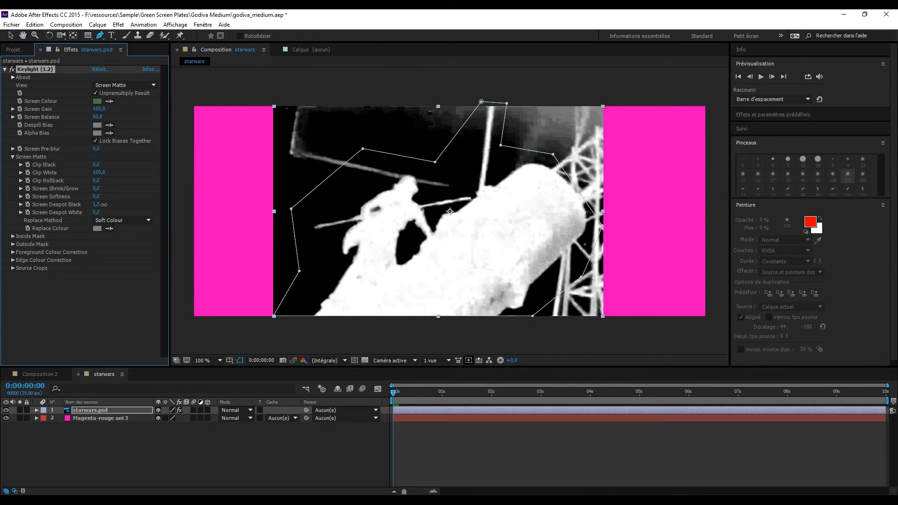
{"action": "left_click_drag", "start_coordinate": [110, 205], "coordinate": [116, 205]}
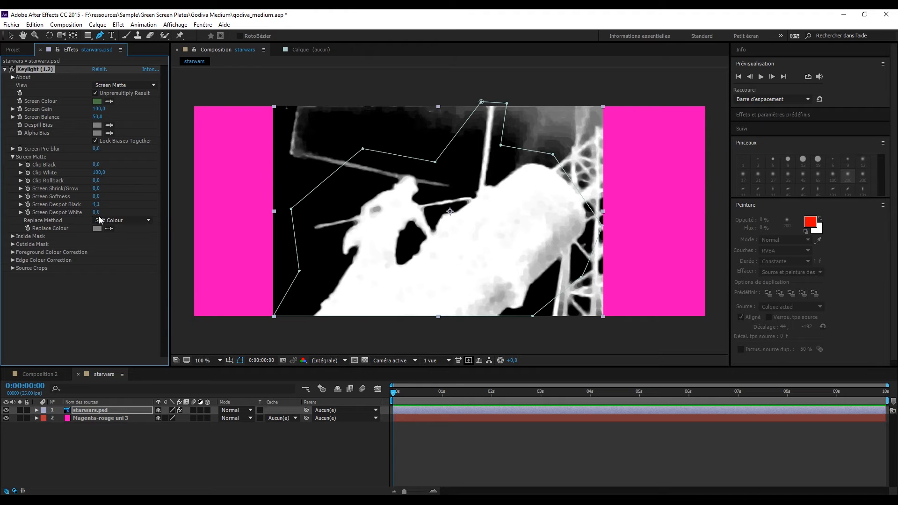
{"action": "mouse_move", "coordinate": [96, 212]}
{"action": "left_mouse_down"}
{"action": "mouse_move", "coordinate": [116, 212]}
{"action": "mouse_move", "coordinate": [91, 205]}
{"action": "left_mouse_up"}
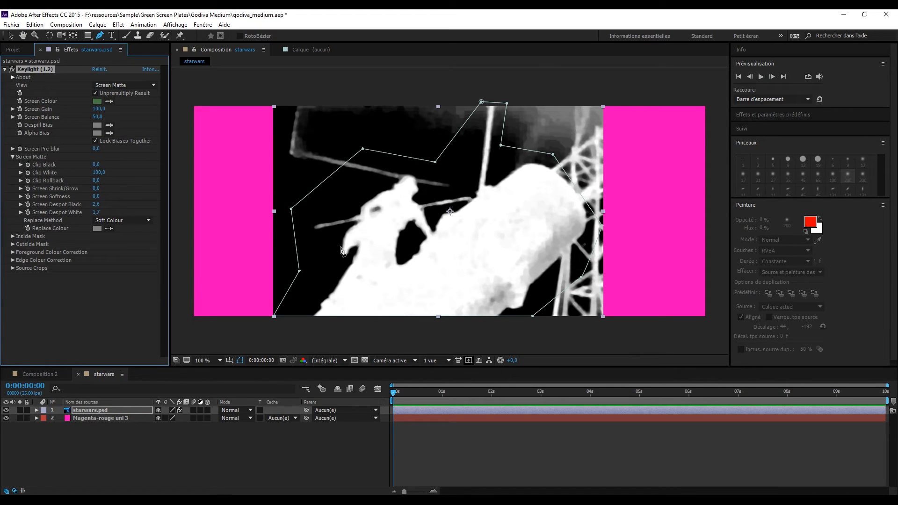
- Check the key in Keylight's Final Result view, and return the View to Screen Matte
{"action": "left_click", "coordinate": [145, 86]}
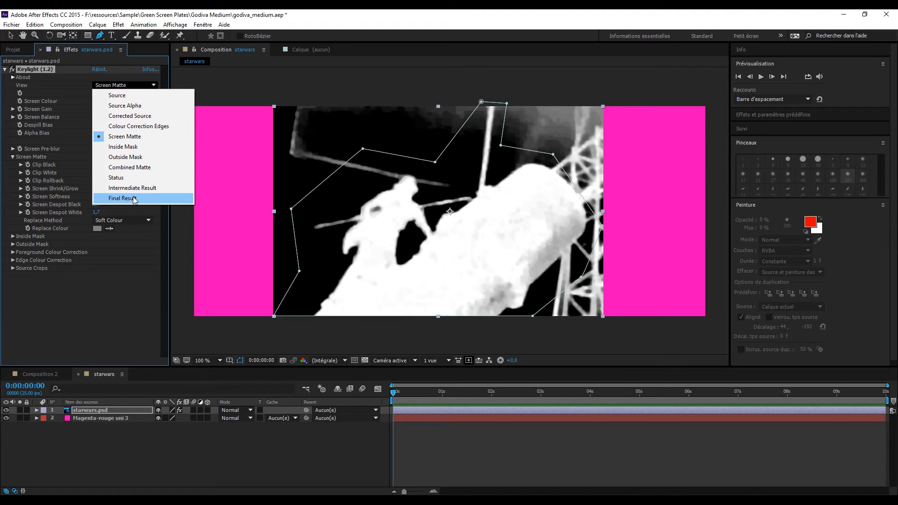
{"action": "left_click", "coordinate": [140, 197]}
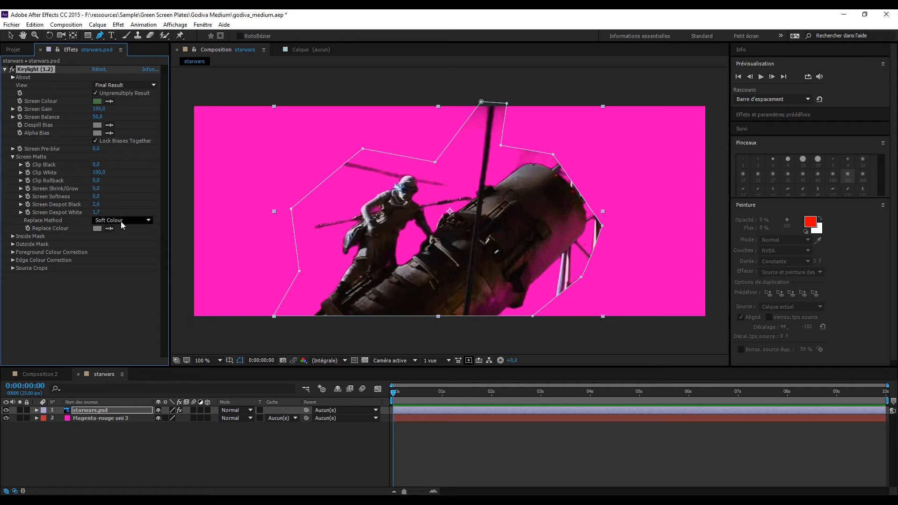
{"action": "left_click", "coordinate": [127, 85]}
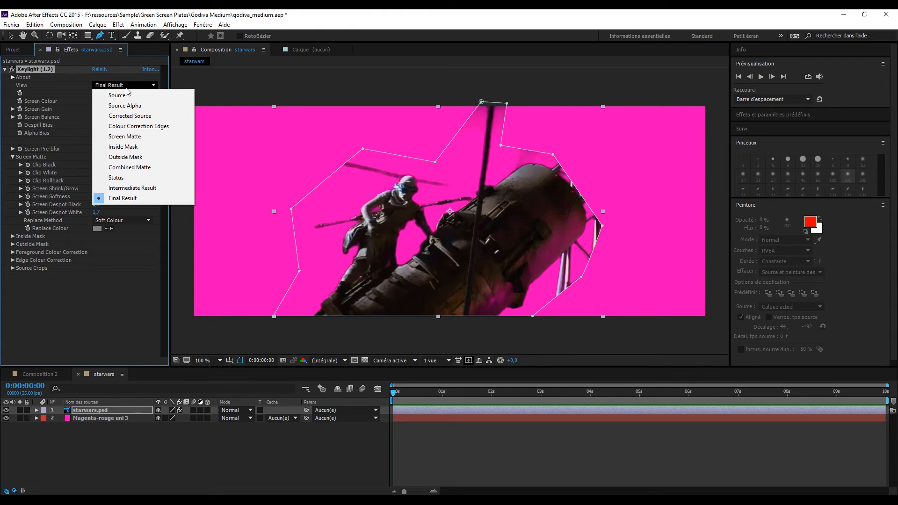
{"action": "left_click", "coordinate": [130, 136]}
- Try the Hard Colour and None options for the Screen Matte's Replace Method
{"action": "left_click", "coordinate": [141, 221]}
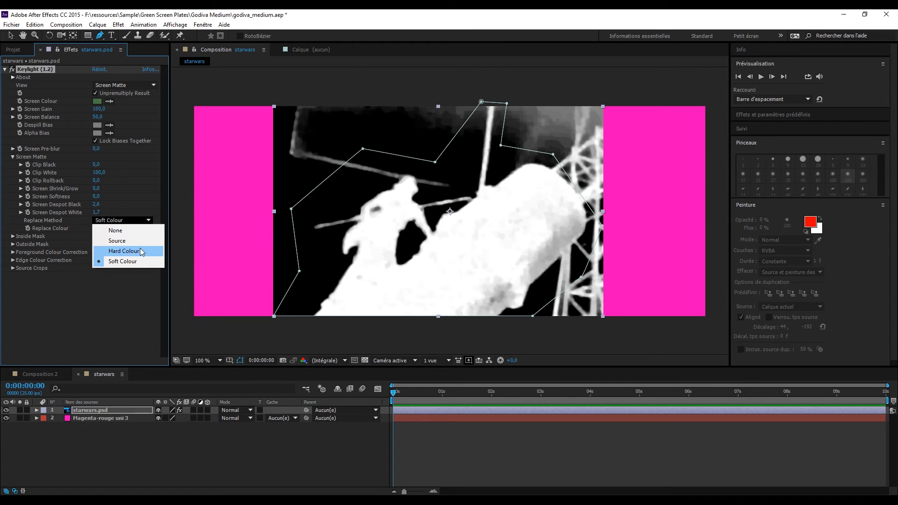
{"action": "left_click", "coordinate": [140, 250]}
{"action": "left_click", "coordinate": [119, 222]}
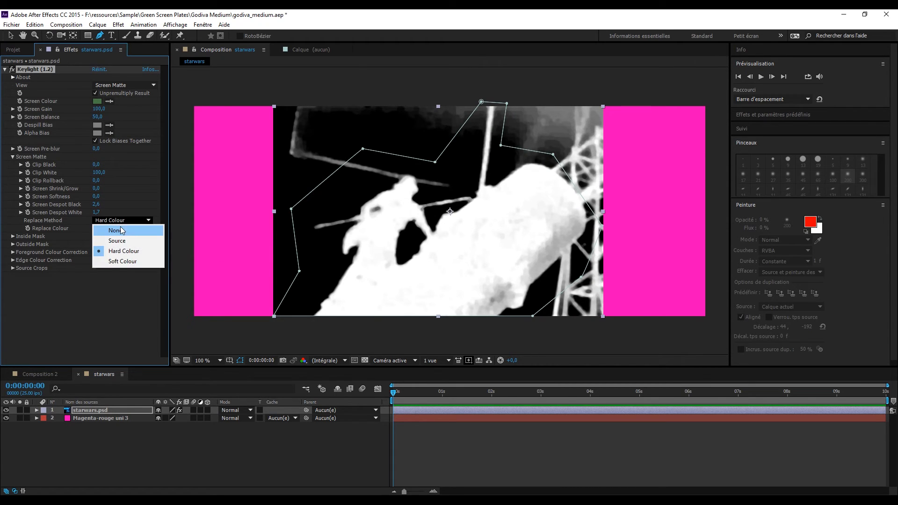
{"action": "left_click", "coordinate": [120, 227]}
{"action": "left_click", "coordinate": [117, 221]}
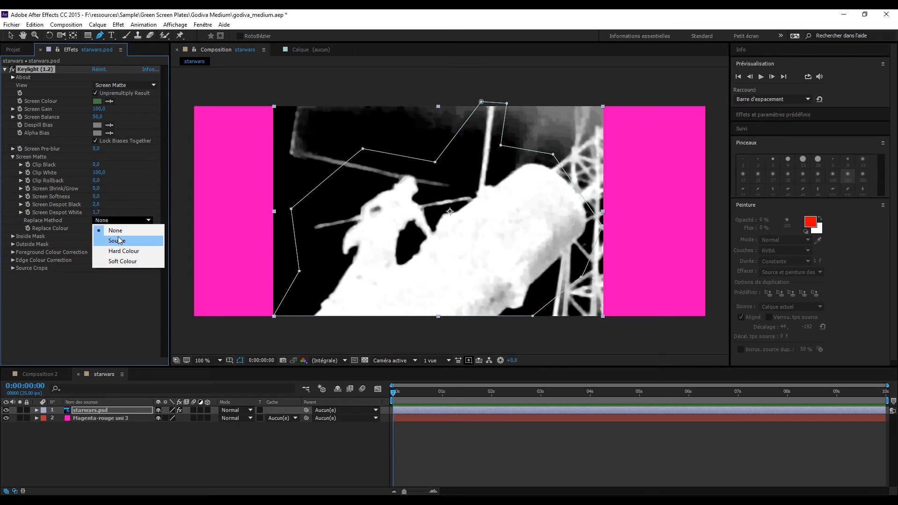
- Set the Screen Matte's Clip Black to 33 and Clip White to 71
{"action": "left_click", "coordinate": [96, 164]}
{"action": "type", "text": "15"}
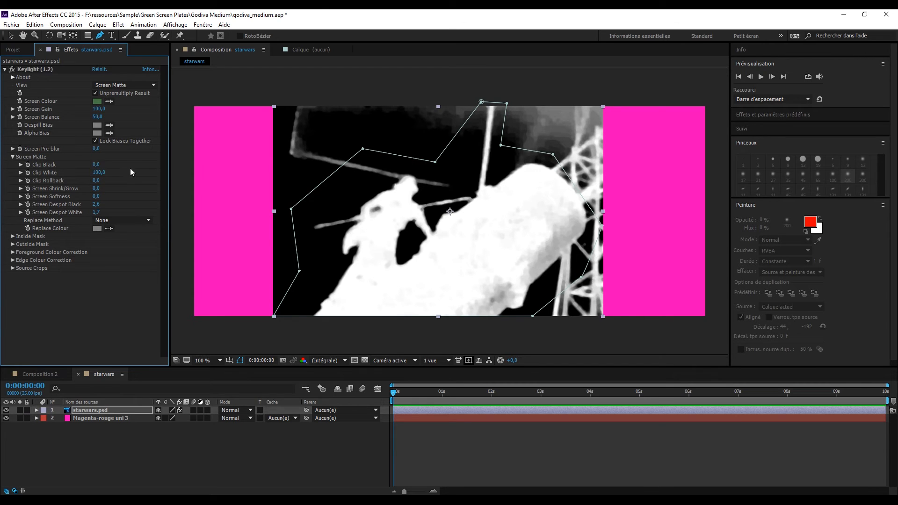
{"action": "key", "text": "Return"}
{"action": "left_click_drag", "start_coordinate": [103, 163], "coordinate": [86, 172]}
- Try Source as the Screen Matte's Replace Method, and settle on Hard Colour
{"action": "left_click", "coordinate": [107, 220]}
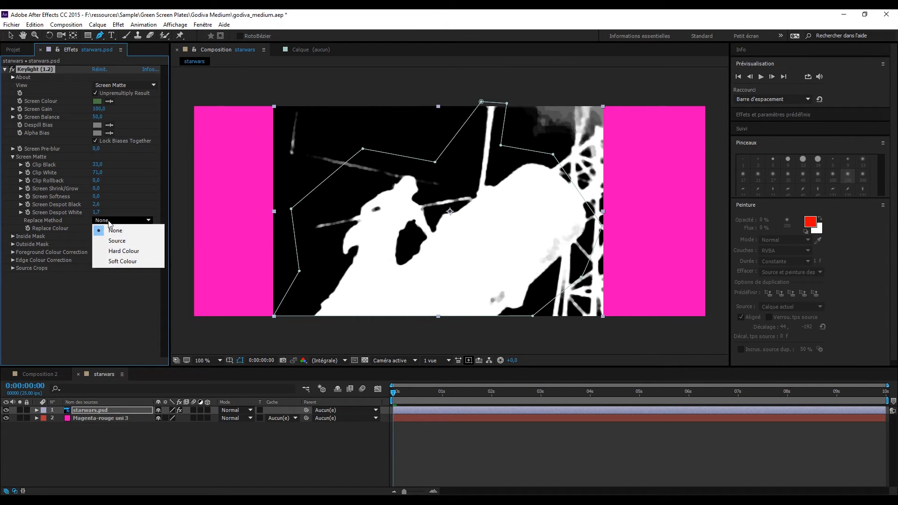
{"action": "left_click", "coordinate": [116, 236]}
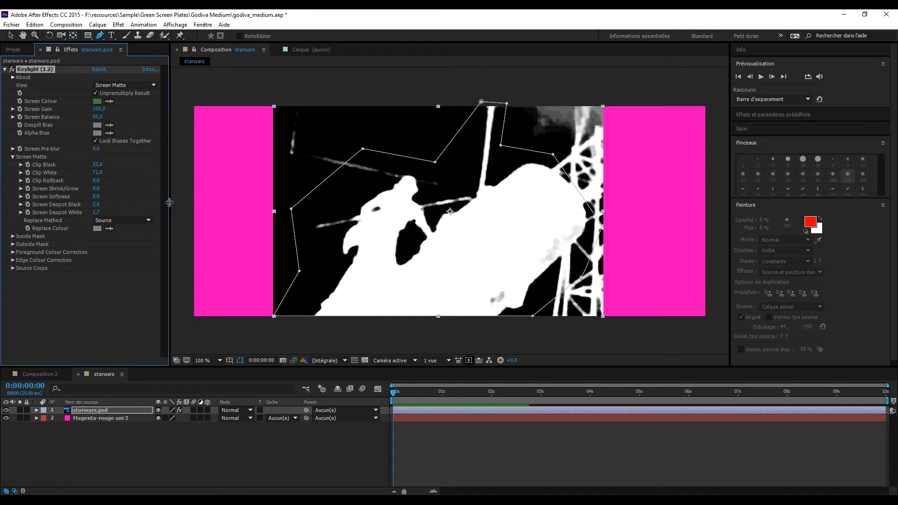
{"action": "left_click", "coordinate": [123, 221]}
{"action": "left_click", "coordinate": [124, 253]}
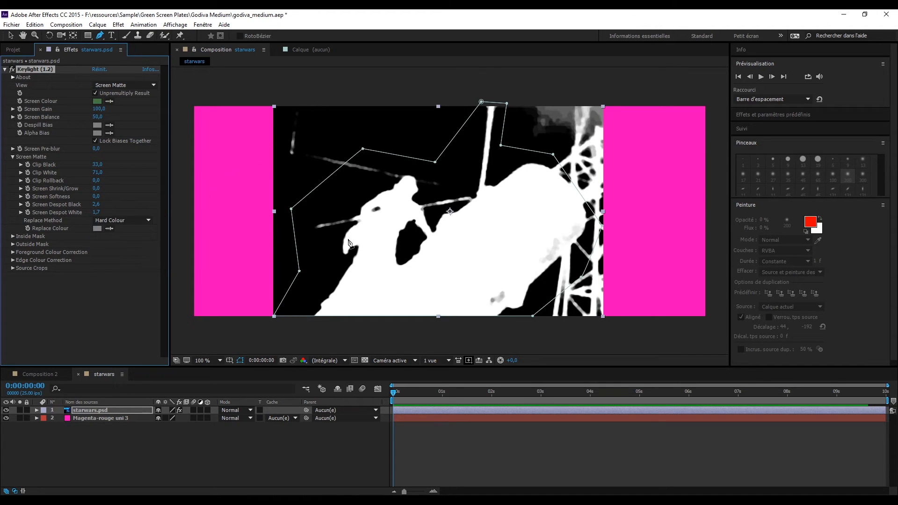
- Assign Masque 1 as Keylight's Inside Mask and review the Outside Mask settings
{"action": "left_click", "coordinate": [13, 236]}
{"action": "left_click", "coordinate": [113, 244]}
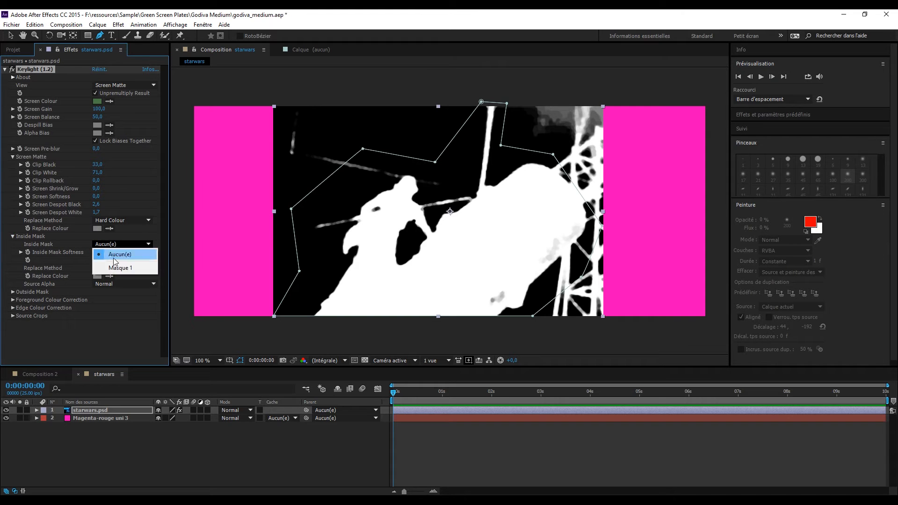
{"action": "left_click", "coordinate": [118, 268]}
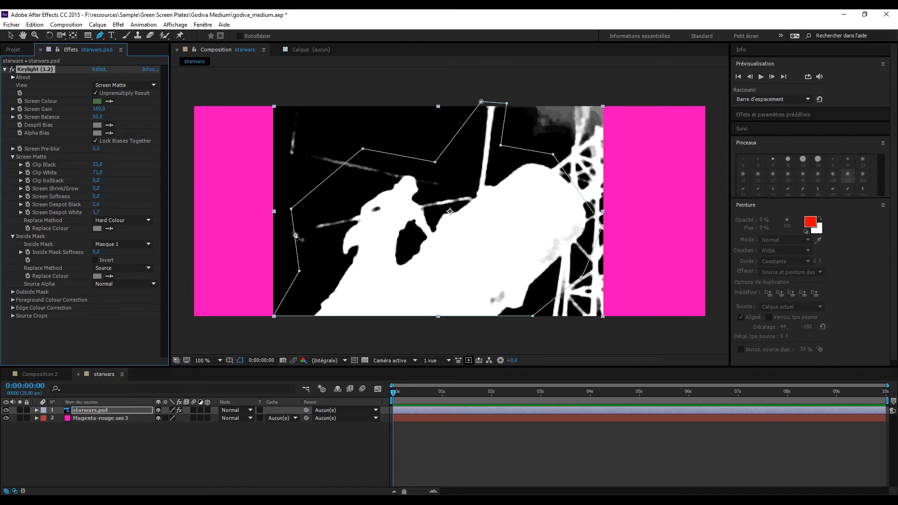
{"action": "left_click", "coordinate": [13, 291]}
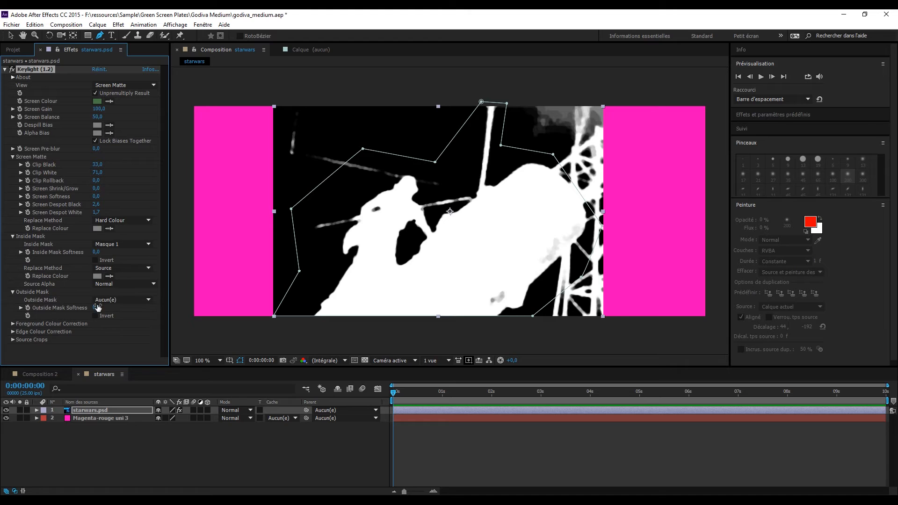
{"action": "left_click", "coordinate": [13, 236]}
{"action": "left_click", "coordinate": [13, 244]}
- Switch Keylight's View to Final Result and enable Foreground Colour Correction
{"action": "left_click", "coordinate": [13, 252]}
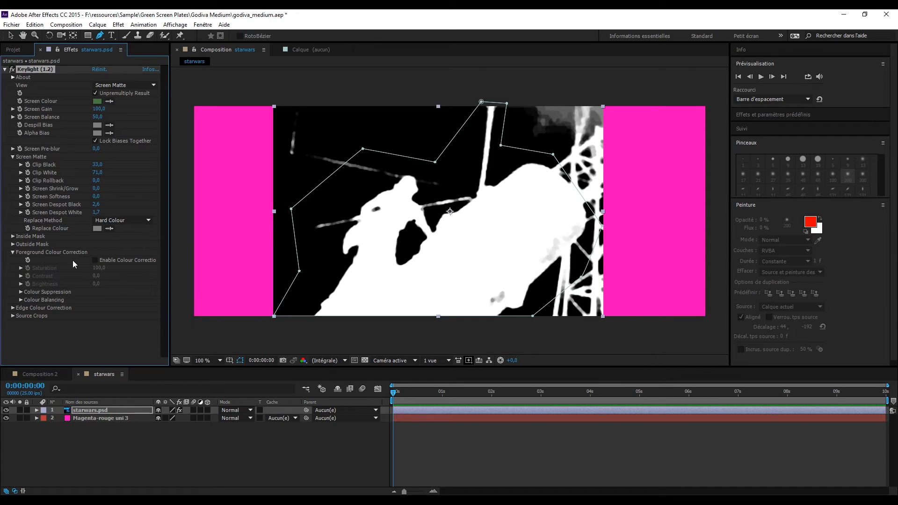
{"action": "left_click", "coordinate": [120, 85]}
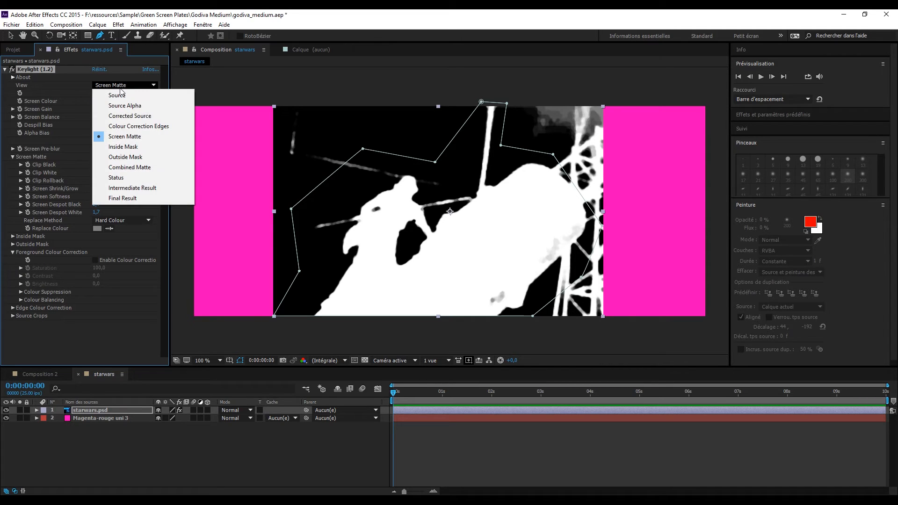
{"action": "left_click", "coordinate": [129, 199]}
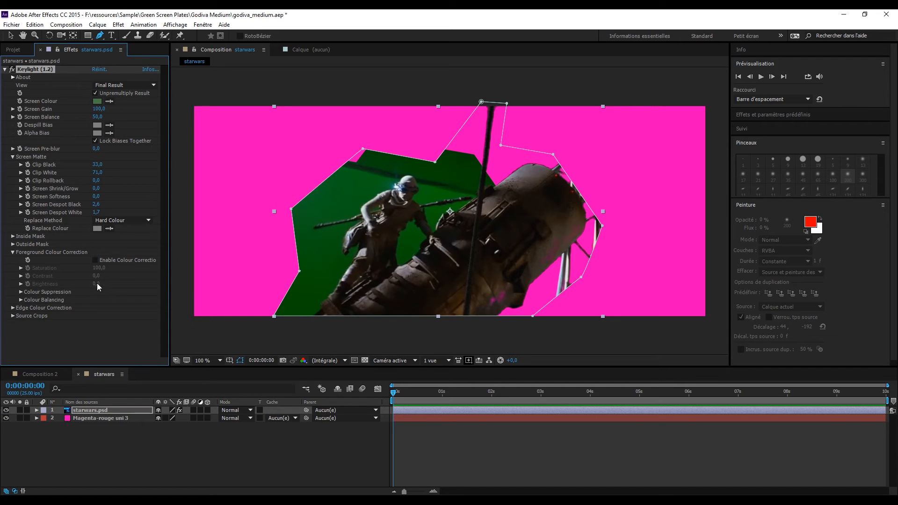
{"action": "left_click", "coordinate": [95, 260]}
- Examine the parameters in Keylight's Edge Colour Correction and Source Crops groups
{"action": "left_click", "coordinate": [13, 308]}
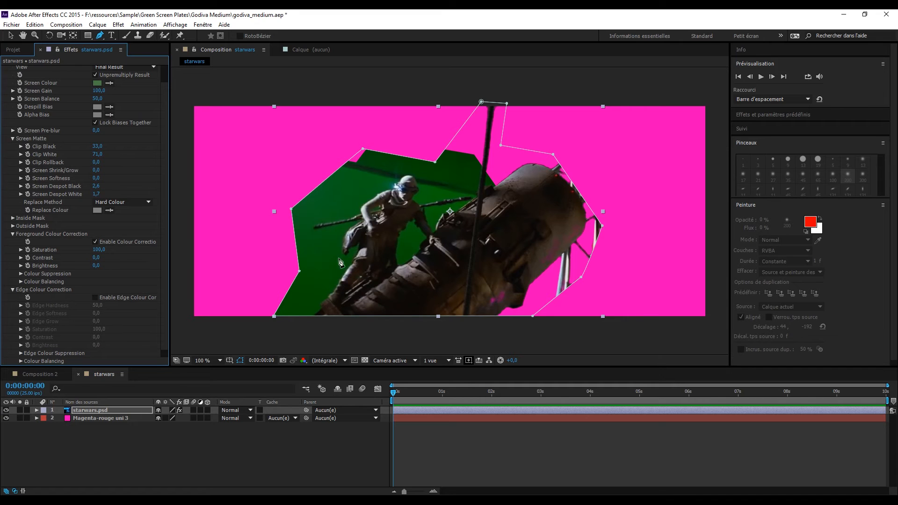
{"action": "scroll", "coordinate": [150, 91], "scroll_direction": "up", "scroll_amount": 1}
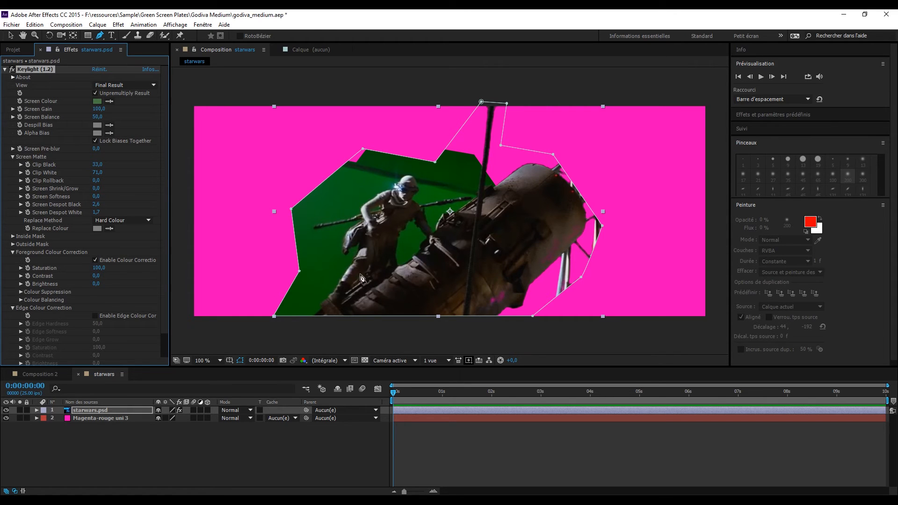
{"action": "scroll", "coordinate": [103, 319], "scroll_direction": "down", "scroll_amount": 2}
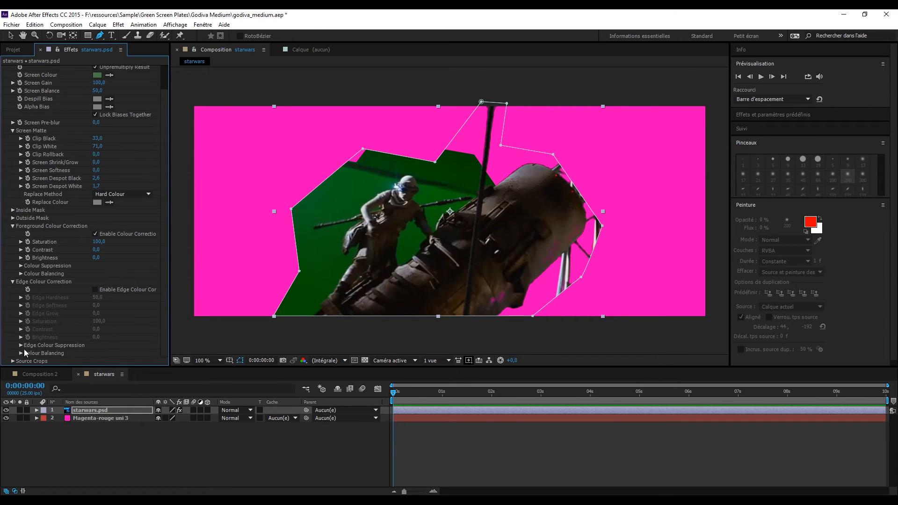
{"action": "left_click", "coordinate": [14, 360]}
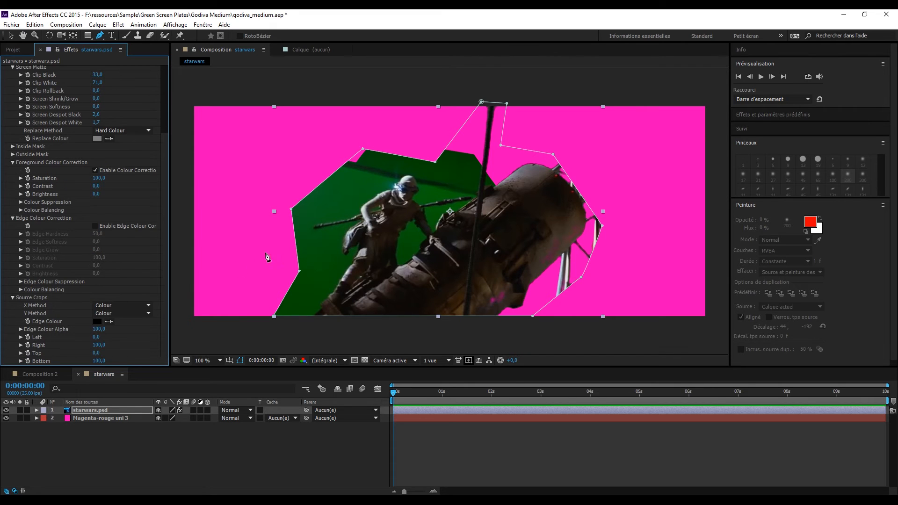
{"action": "scroll", "coordinate": [107, 166], "scroll_direction": "up", "scroll_amount": 5}
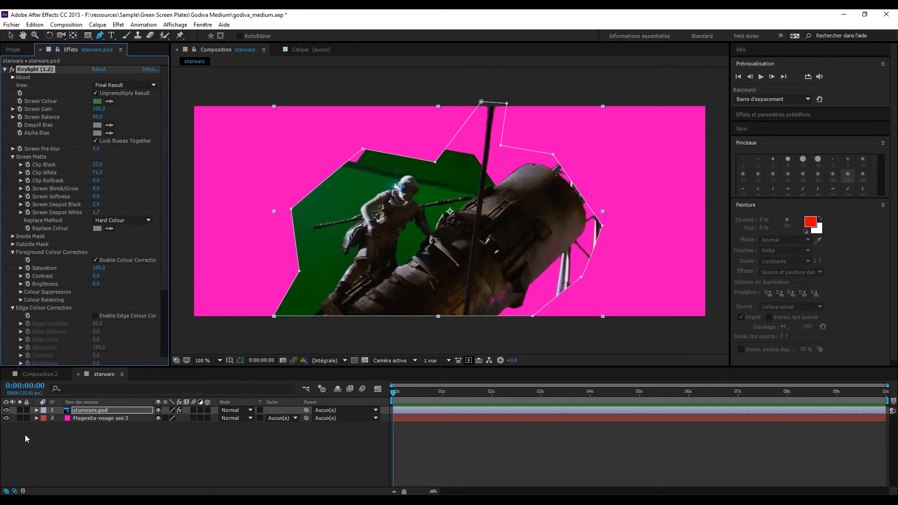
- Delete Masque 1 from the starwars.psd layer
{"action": "left_click", "coordinate": [37, 410]}
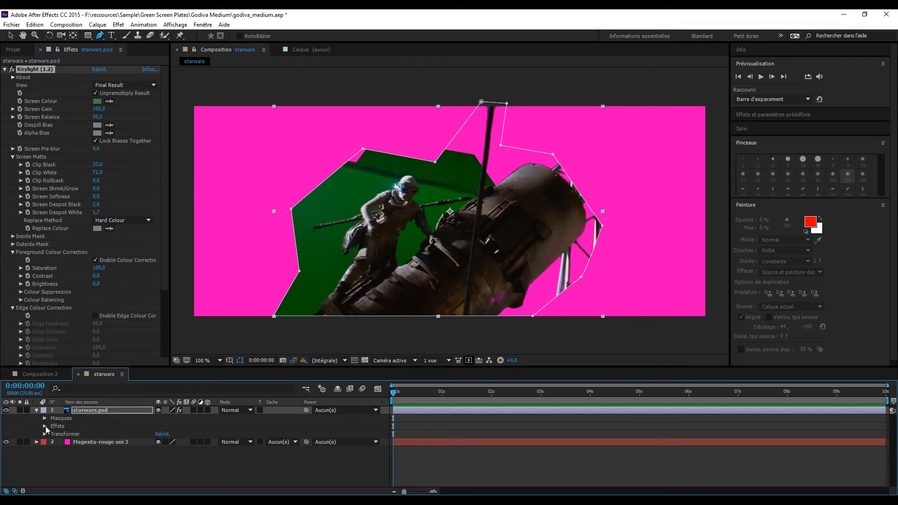
{"action": "left_click", "coordinate": [45, 418]}
{"action": "left_click", "coordinate": [60, 426]}
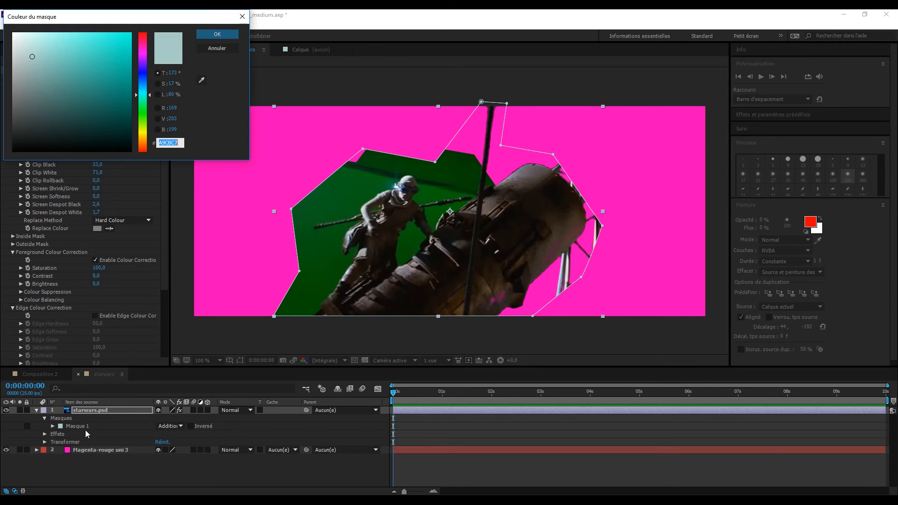
{"action": "left_click", "coordinate": [216, 48]}
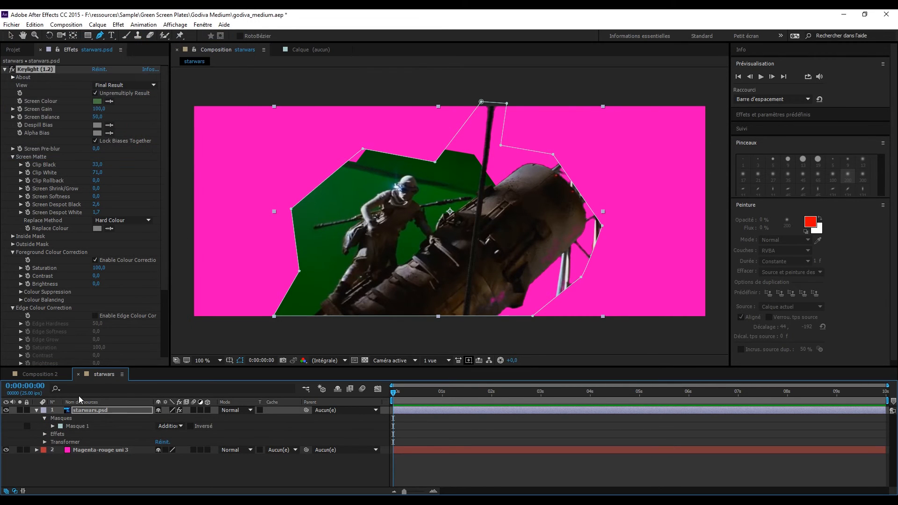
{"action": "left_click", "coordinate": [84, 426]}
{"action": "key", "text": "Delete"}
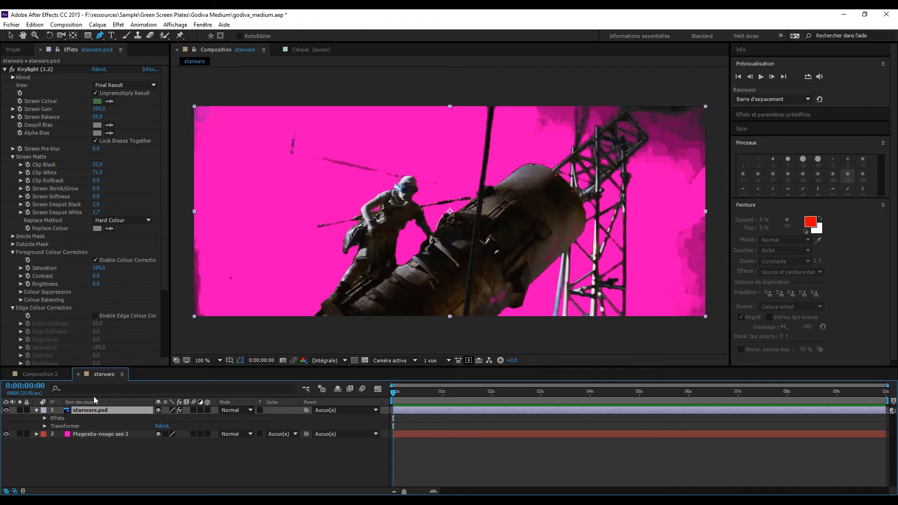
- Enable Keylight's Edge Colour Correction on starwars.psd and check the full keyed image
{"action": "left_click", "coordinate": [95, 317]}
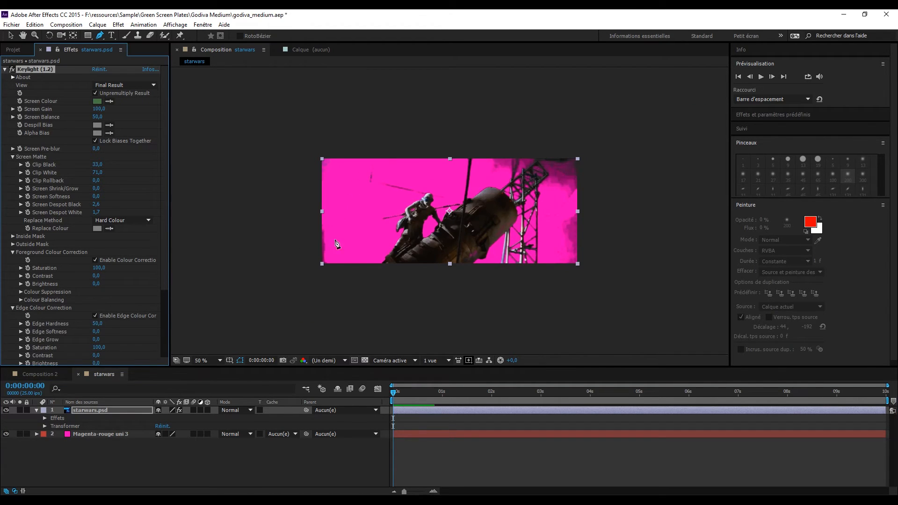
{"action": "scroll", "coordinate": [342, 234], "scroll_direction": "up", "scroll_amount": 1}
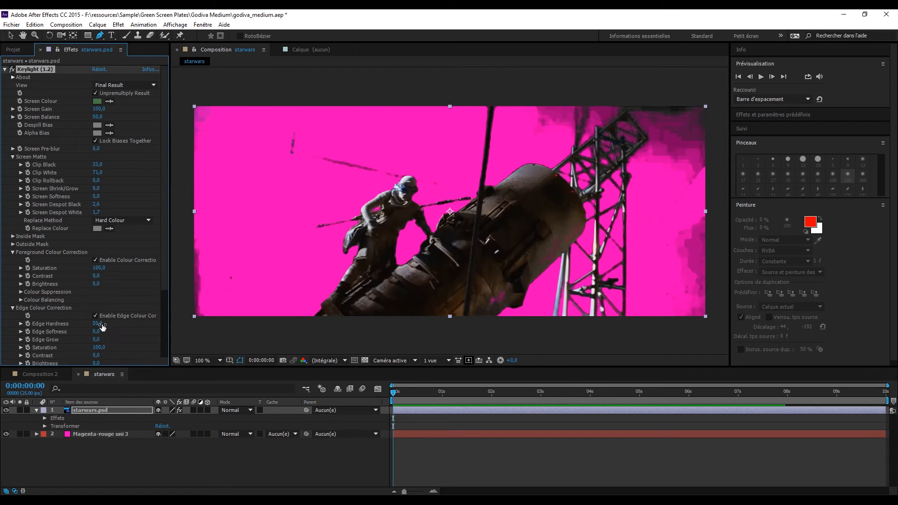
{"action": "scroll", "coordinate": [99, 348], "scroll_direction": "down", "scroll_amount": 1}
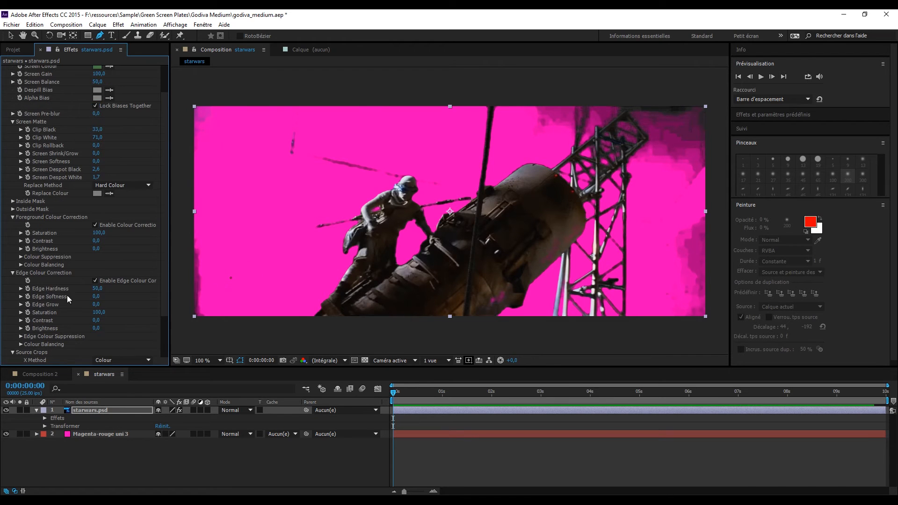
- Crop the keyed source with Source Crops Left at 21 and Right at 81
{"action": "left_click", "coordinate": [12, 273]}
{"action": "mouse_move", "coordinate": [95, 336]}
{"action": "left_mouse_down"}
{"action": "mouse_move", "coordinate": [123, 334]}
{"action": "mouse_move", "coordinate": [104, 333]}
{"action": "left_mouse_up"}
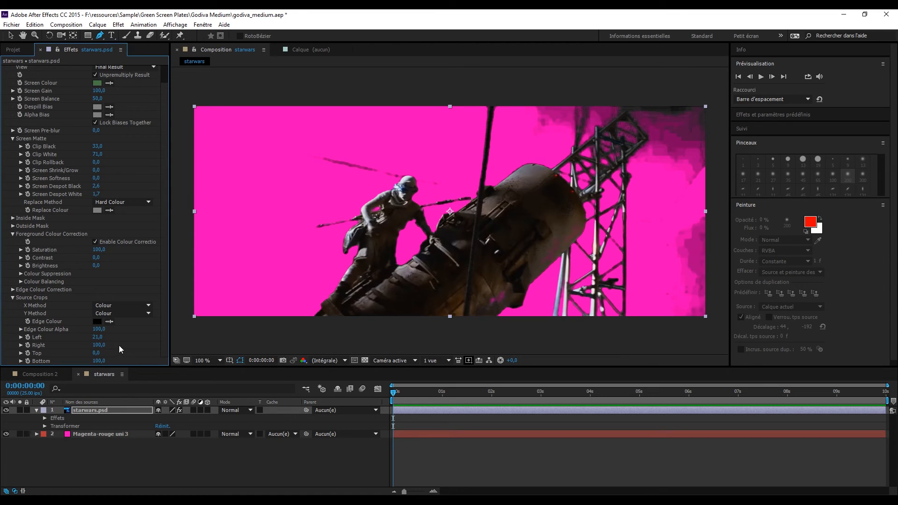
{"action": "left_click_drag", "start_coordinate": [100, 344], "coordinate": [93, 343]}
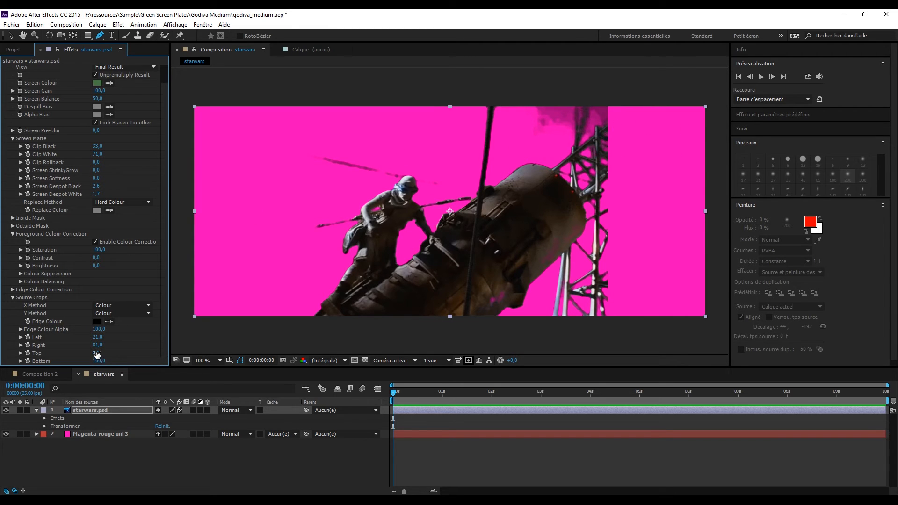
- Adjust the Top value in Keylight's Source Crops on the starwars.psd layer
{"action": "mouse_move", "coordinate": [98, 352]}
{"action": "left_mouse_down"}
{"action": "mouse_move", "coordinate": [108, 353]}
{"action": "mouse_move", "coordinate": [92, 352]}
{"action": "left_mouse_up"}
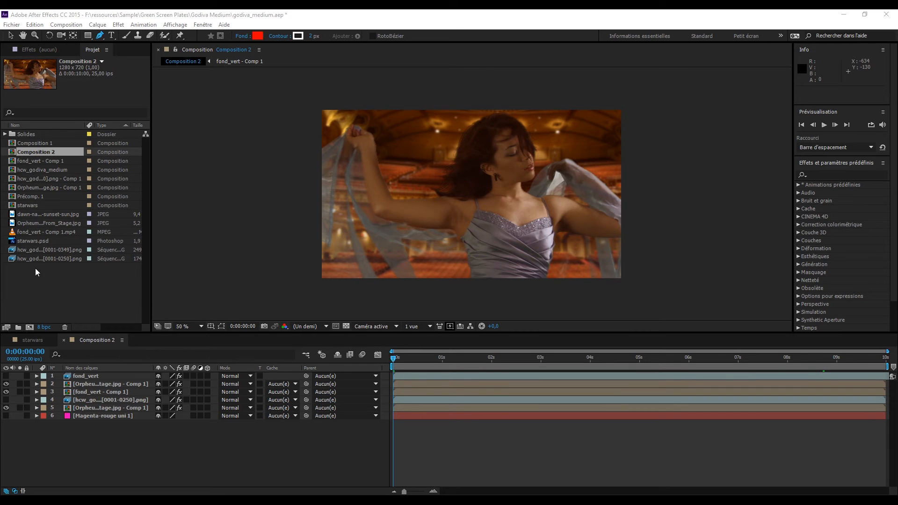
- Create a new composition from the fond_vert - Comp 1.mp4 footage
{"action": "left_click", "coordinate": [45, 233]}
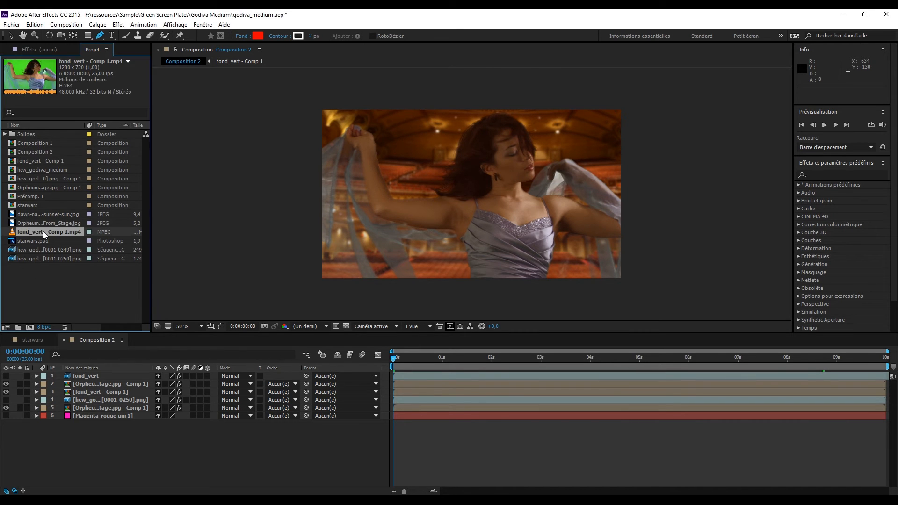
{"action": "right_click", "coordinate": [19, 233]}
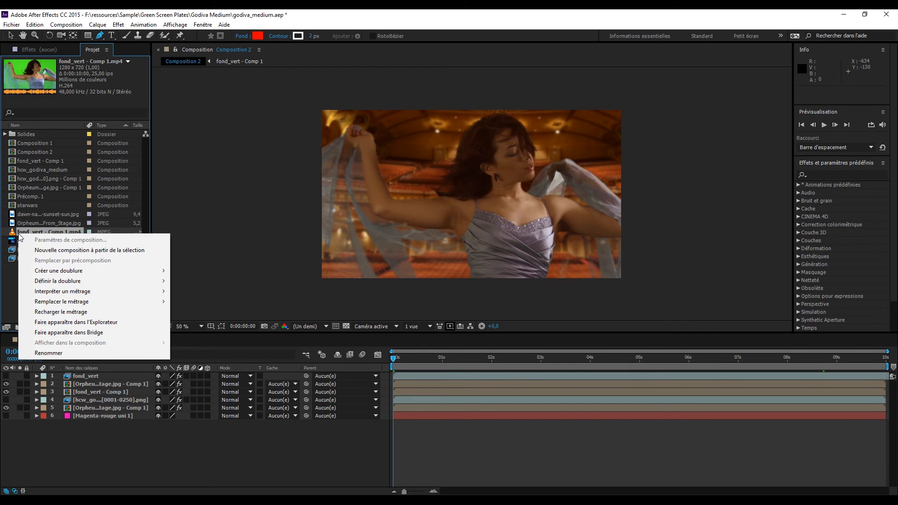
{"action": "left_click", "coordinate": [45, 250]}
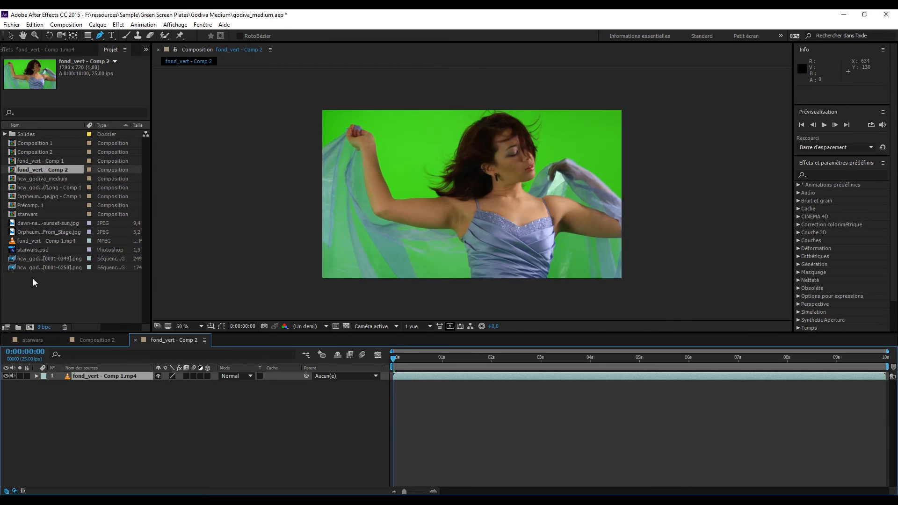
{"action": "left_click_drag", "start_coordinate": [393, 364], "coordinate": [370, 373]}
- Add a 1280 x 720 px magenta solid to fond_vert - Comp 2 and place it beneath the footage layer
{"action": "right_click", "coordinate": [192, 424]}
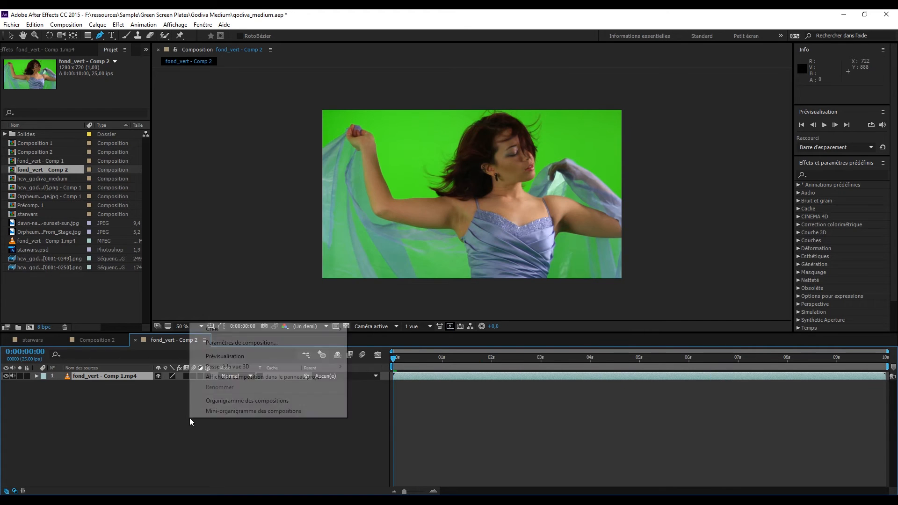
{"action": "mouse_move", "coordinate": [242, 332]}
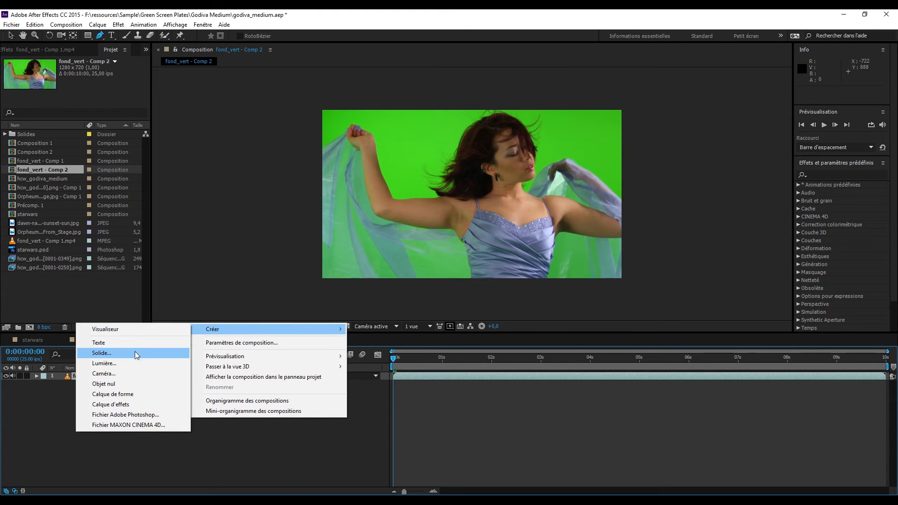
{"action": "left_click", "coordinate": [134, 353]}
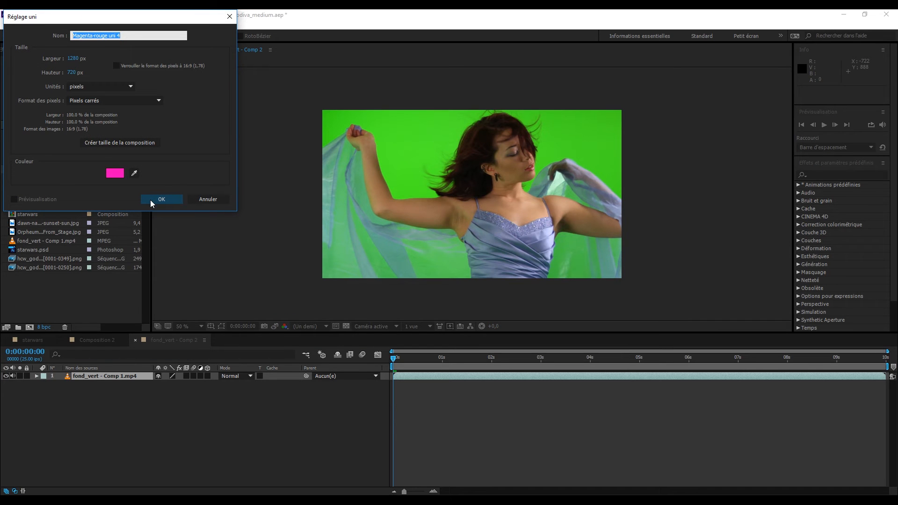
{"action": "left_click", "coordinate": [151, 202]}
{"action": "left_click_drag", "start_coordinate": [100, 376], "coordinate": [101, 406]}
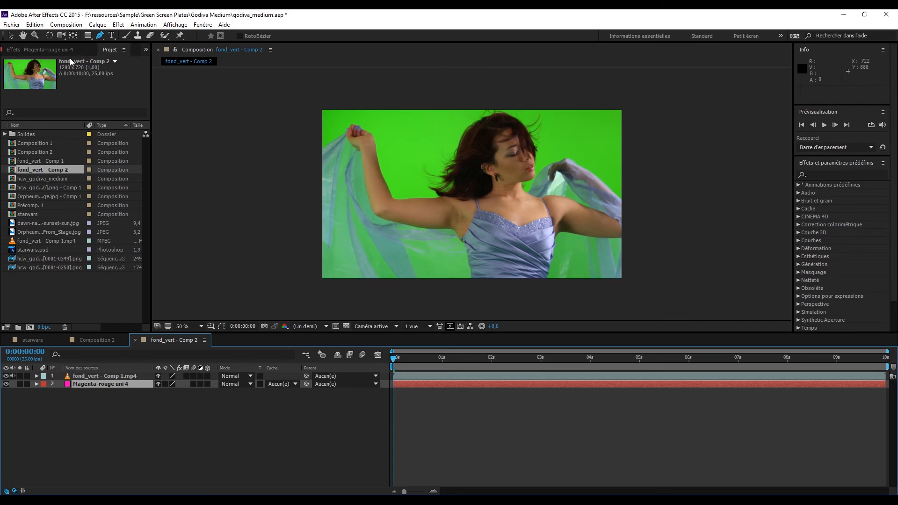
- Apply Keylight (1.2) to the fond_vert - Comp 1.mp4 layer and sample the green background as its Screen Colour
{"action": "left_click", "coordinate": [100, 375]}
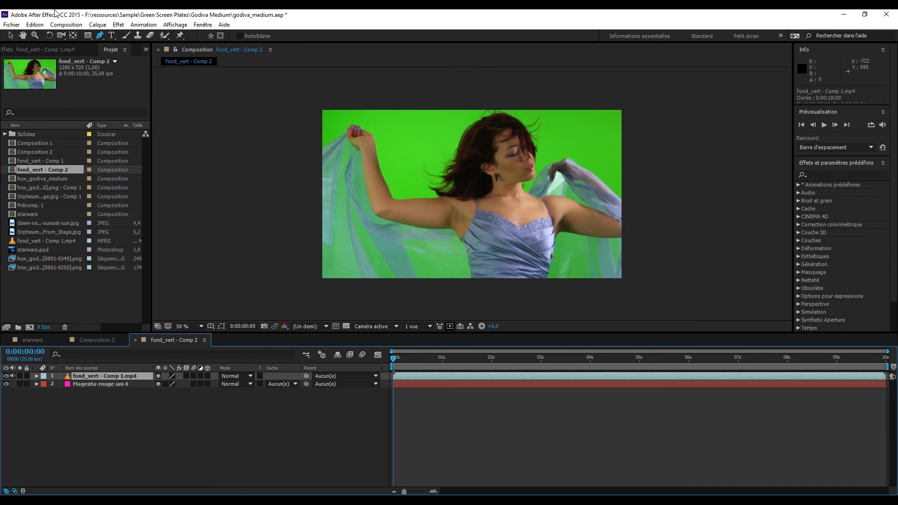
{"action": "left_click", "coordinate": [74, 50]}
{"action": "right_click", "coordinate": [47, 125]}
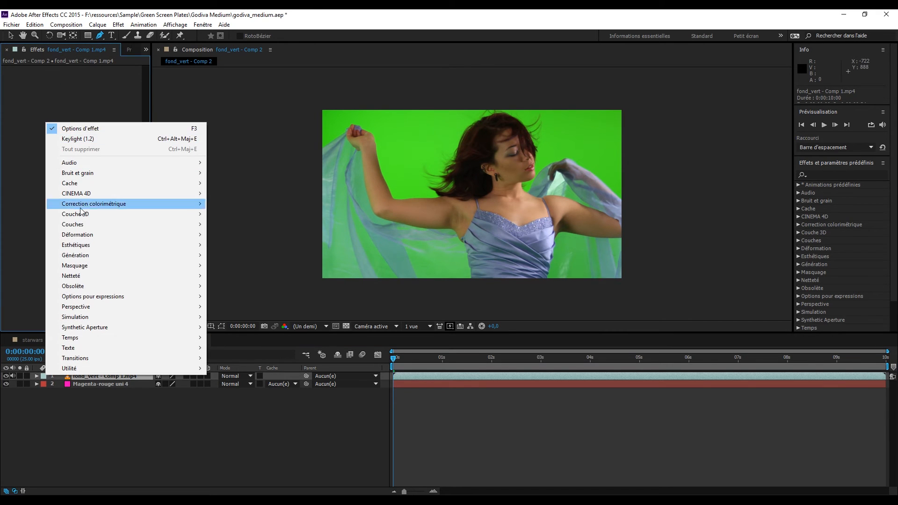
{"action": "mouse_move", "coordinate": [107, 269]}
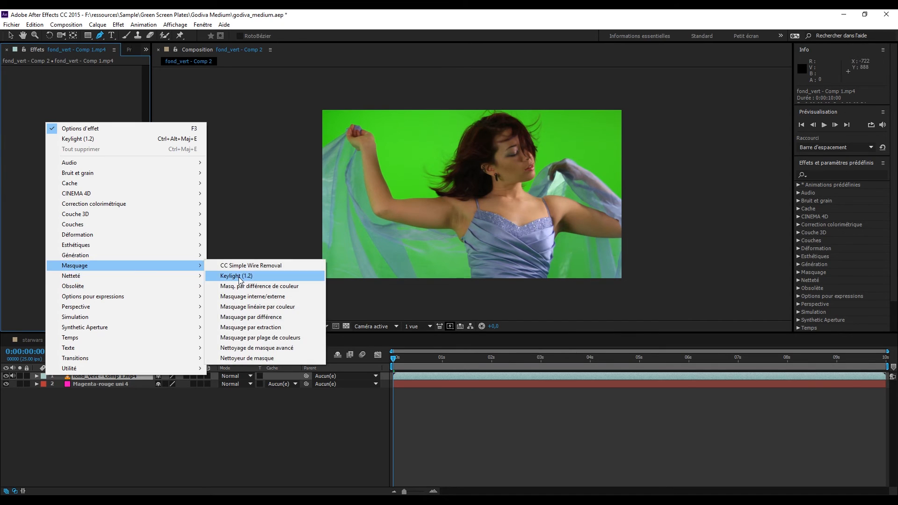
{"action": "left_click", "coordinate": [224, 276]}
{"action": "left_click", "coordinate": [100, 129]}
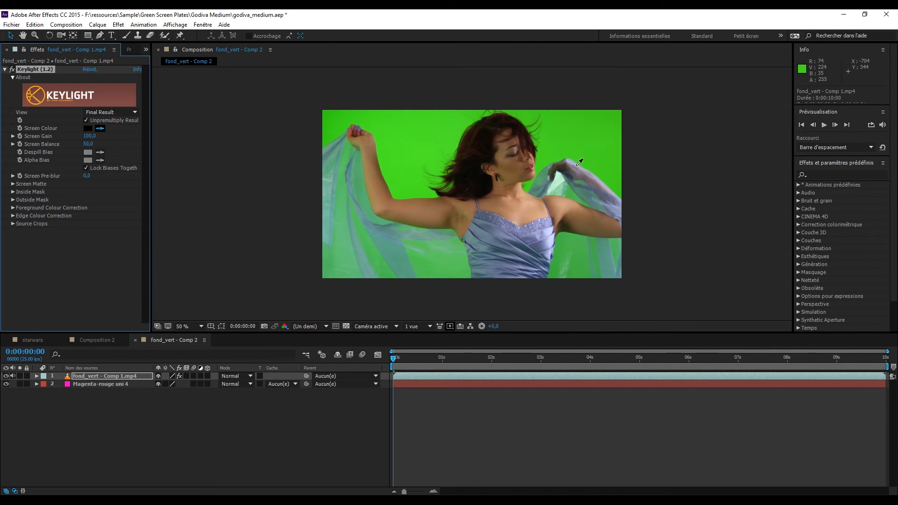
{"action": "left_click", "coordinate": [409, 162]}
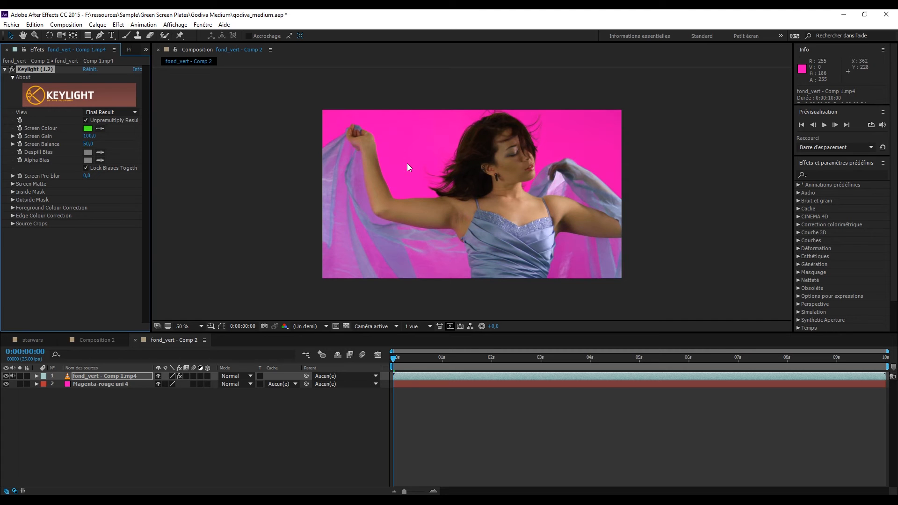
- Inspect the fond_vert key in Keylight's Screen Matte view, then return to the Final Result view
{"action": "left_click", "coordinate": [104, 111]}
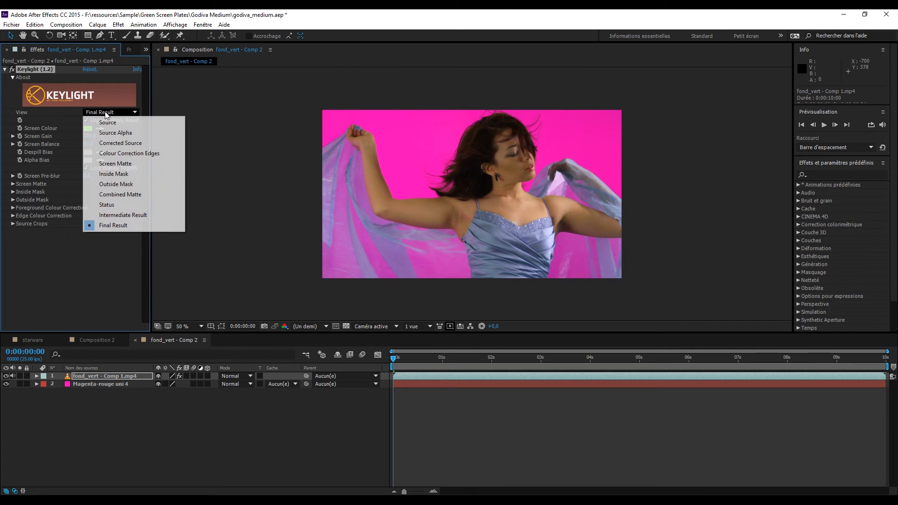
{"action": "left_click", "coordinate": [105, 164]}
{"action": "scroll", "coordinate": [468, 249], "scroll_direction": "up", "scroll_amount": 1}
{"action": "scroll", "coordinate": [480, 259], "scroll_direction": "down", "scroll_amount": 1}
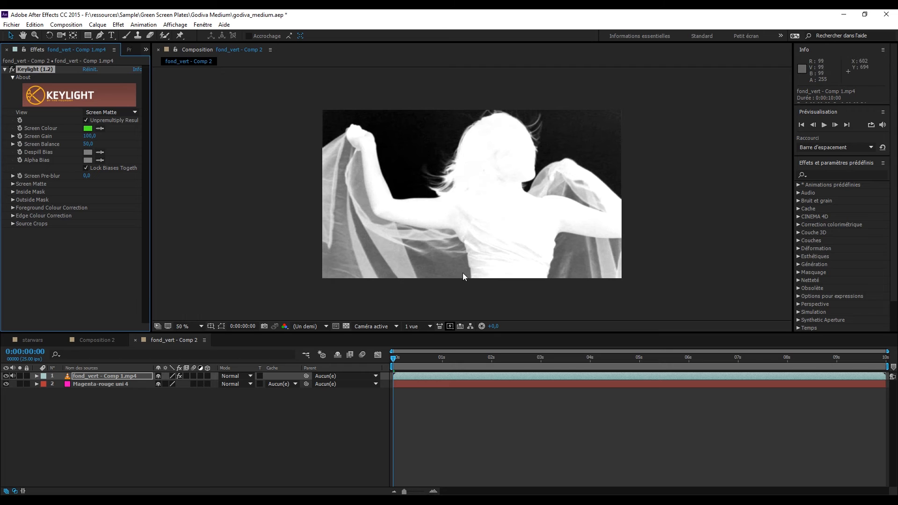
{"action": "key", "text": "period"}
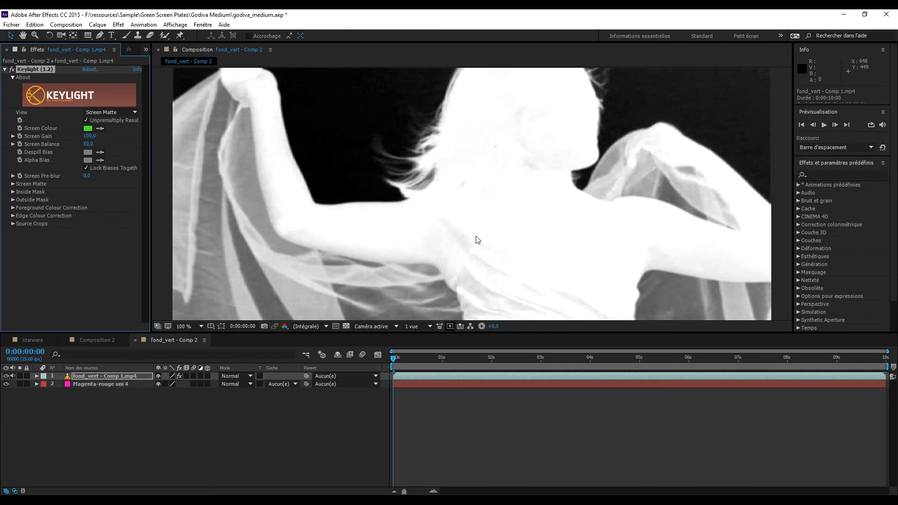
{"action": "key", "text": "comma"}
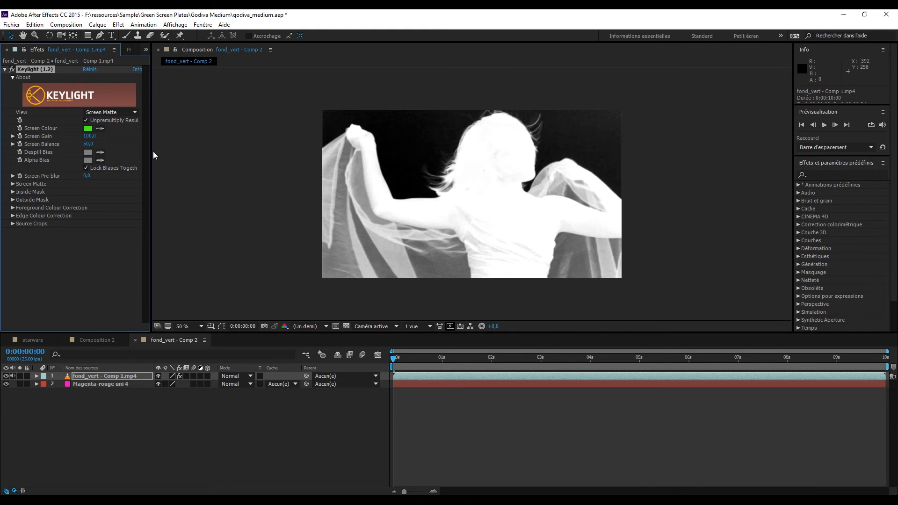
{"action": "left_click", "coordinate": [107, 115]}
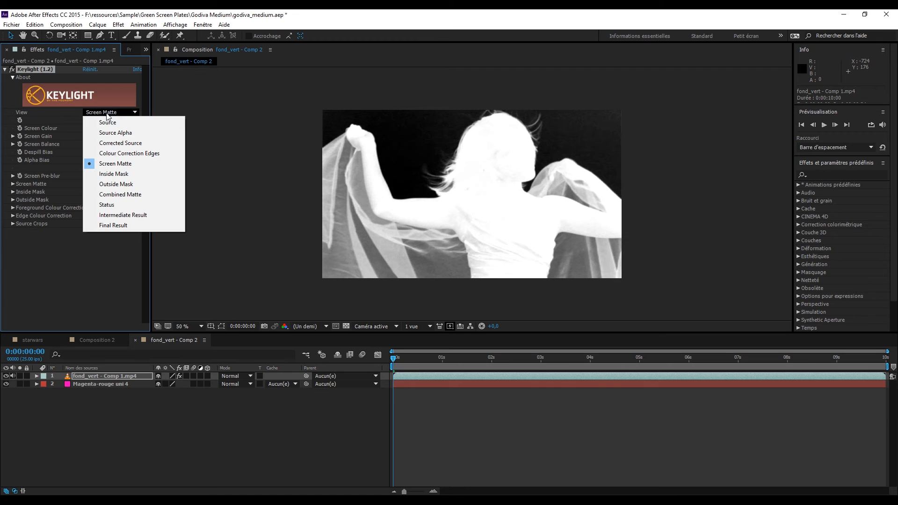
{"action": "left_click", "coordinate": [115, 226]}
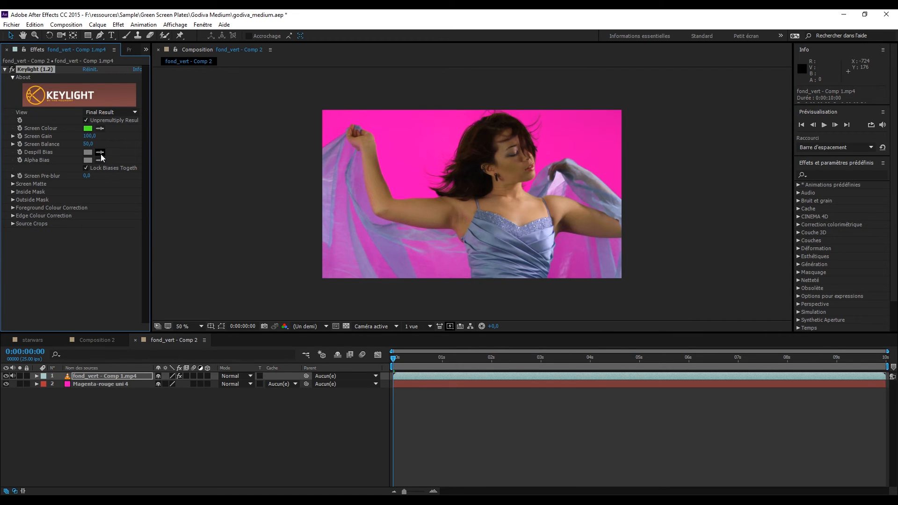
- Sample the woman's skin tone near the shoulder as Keylight's Despill Bias and check the hair edges closely
{"action": "left_click", "coordinate": [100, 152]}
{"action": "left_click", "coordinate": [429, 203]}
{"action": "scroll", "coordinate": [447, 202], "scroll_direction": "up", "scroll_amount": 2}
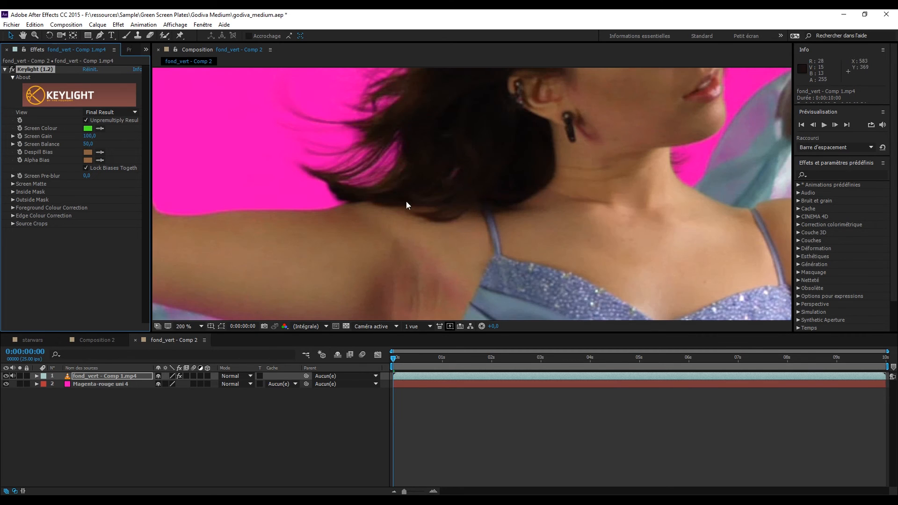
{"action": "scroll", "coordinate": [251, 262], "scroll_direction": "down", "scroll_amount": 2}
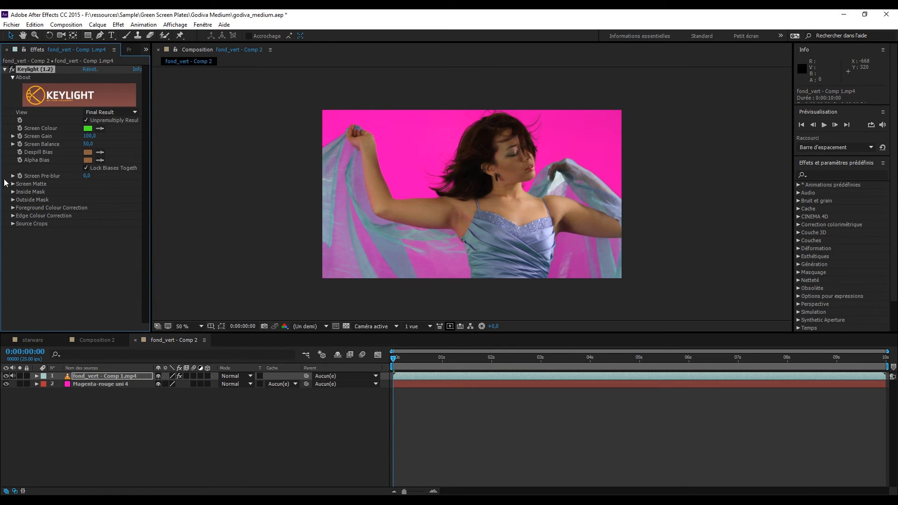
- Show Keylight's Screen Matte view and set Clip White to 92 to solidify the woman's silhouette
{"action": "left_click", "coordinate": [103, 113]}
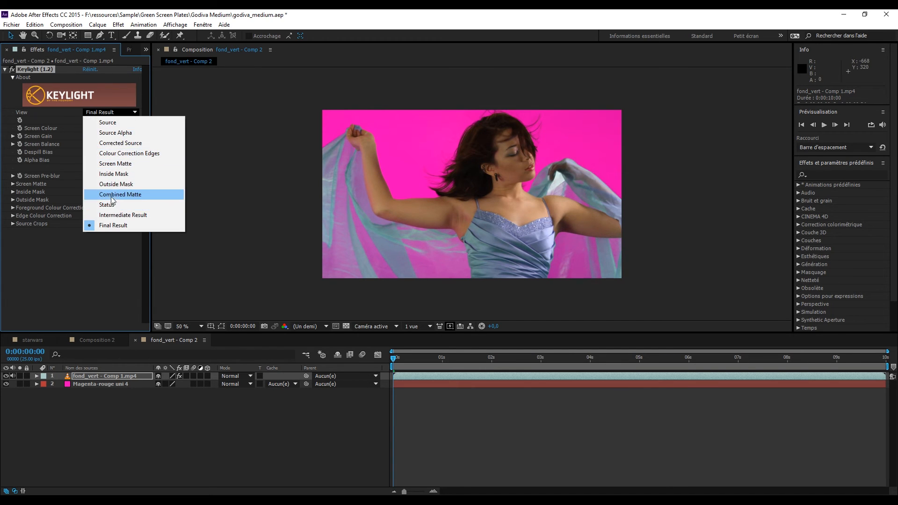
{"action": "left_click", "coordinate": [115, 165]}
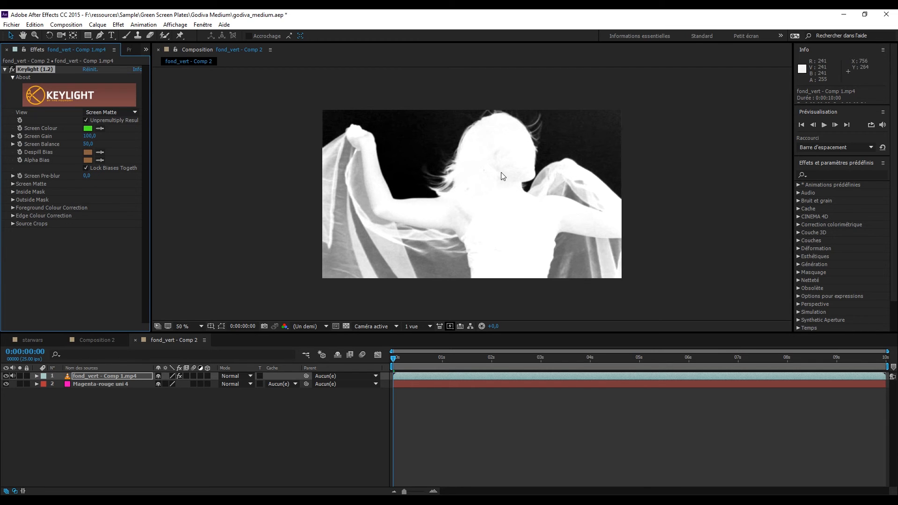
{"action": "left_click", "coordinate": [13, 184]}
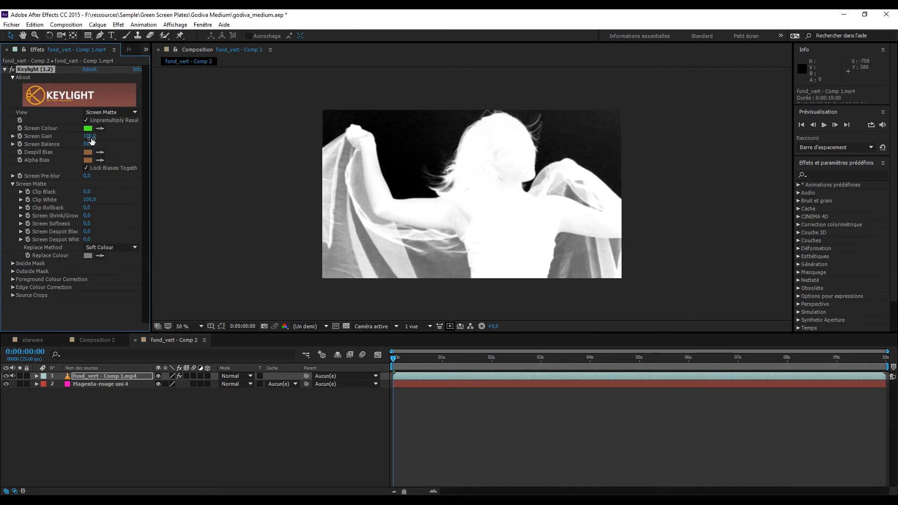
{"action": "left_click_drag", "start_coordinate": [91, 137], "coordinate": [91, 137]}
{"action": "left_click_drag", "start_coordinate": [91, 137], "coordinate": [89, 137]}
{"action": "left_click_drag", "start_coordinate": [90, 200], "coordinate": [89, 200]}
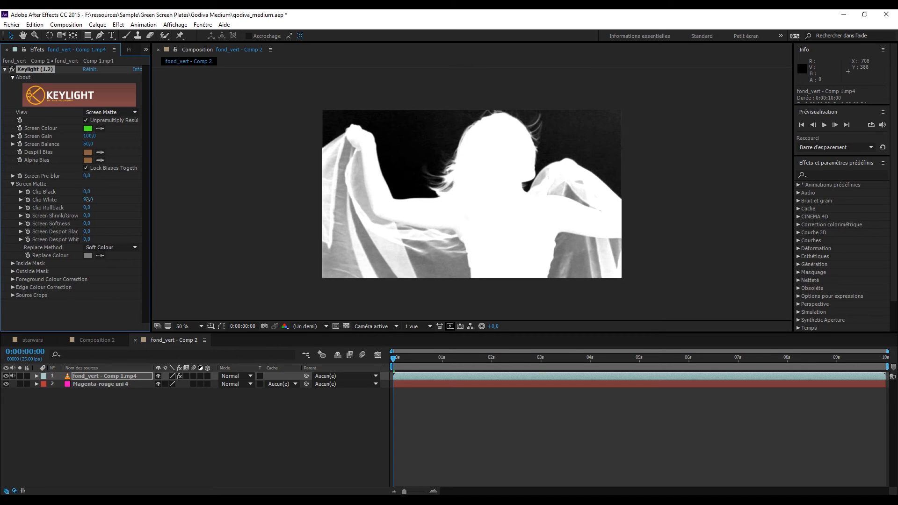
{"action": "scroll", "coordinate": [506, 222], "scroll_direction": "up", "scroll_amount": 2}
{"action": "scroll", "coordinate": [494, 225], "scroll_direction": "down", "scroll_amount": 1}
{"action": "left_click_drag", "start_coordinate": [490, 225], "coordinate": [504, 165]}
{"action": "key", "text": "v"}
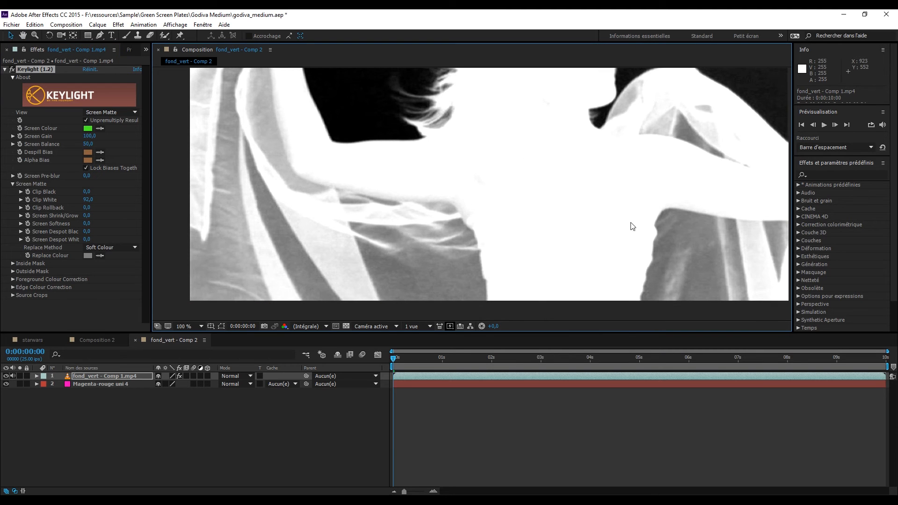
{"action": "scroll", "coordinate": [624, 203], "scroll_direction": "down", "scroll_amount": 2}
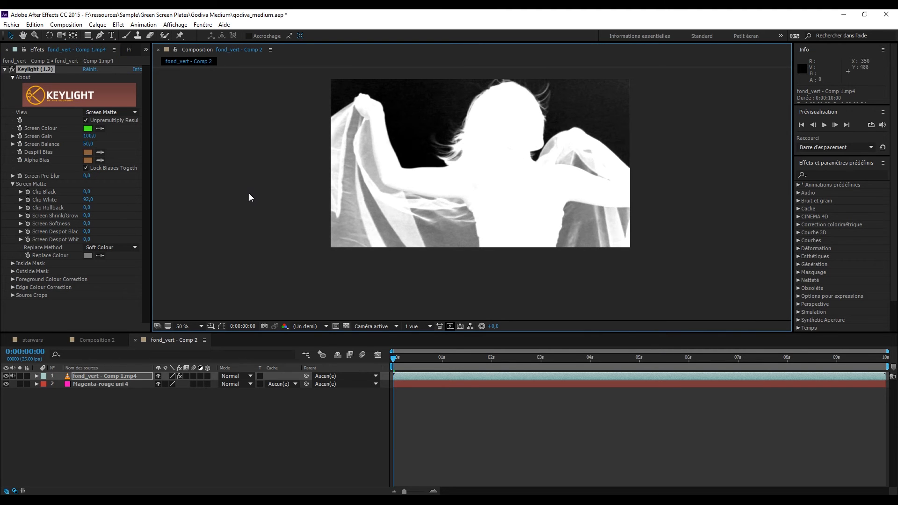
- Set Keylight's Clip Black to 12 to clean the dark background of the screen matte
{"action": "scroll", "coordinate": [571, 138], "scroll_direction": "up", "scroll_amount": 2}
{"action": "left_click_drag", "start_coordinate": [608, 132], "coordinate": [441, 321]}
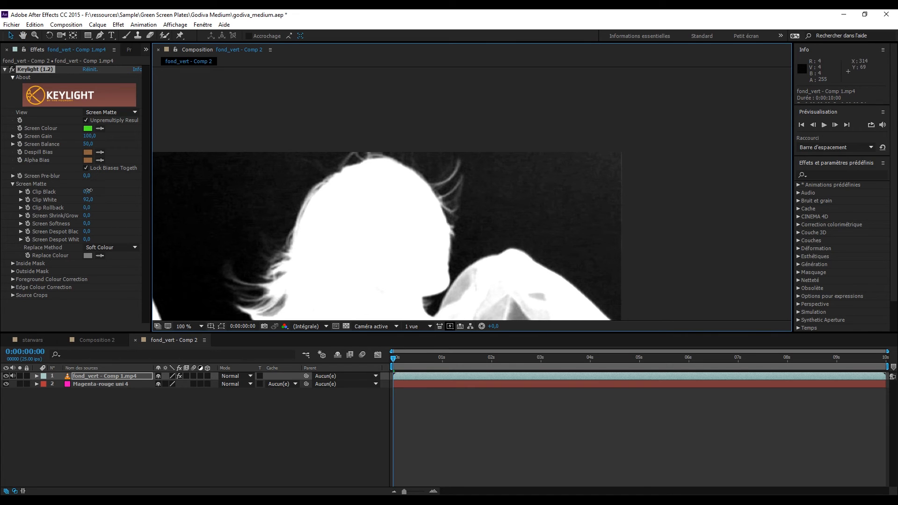
{"action": "left_click_drag", "start_coordinate": [90, 191], "coordinate": [94, 190]}
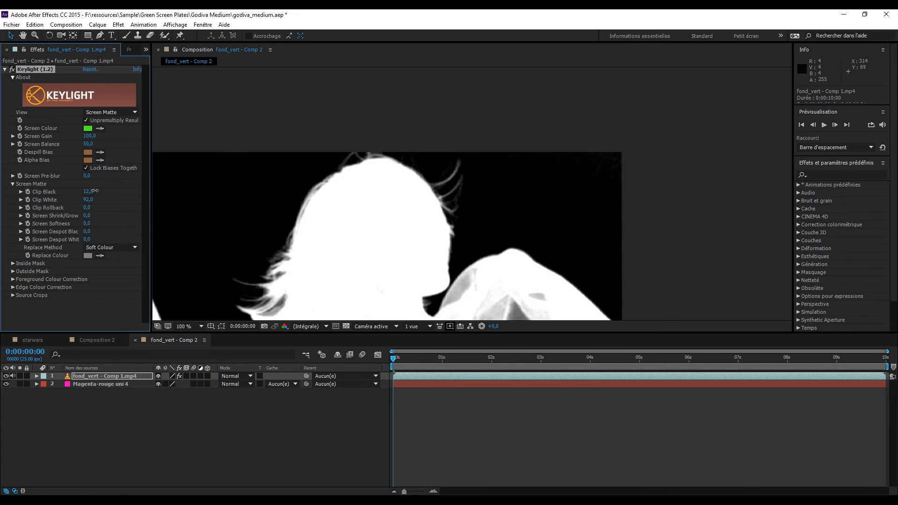
{"action": "key", "text": "comma"}
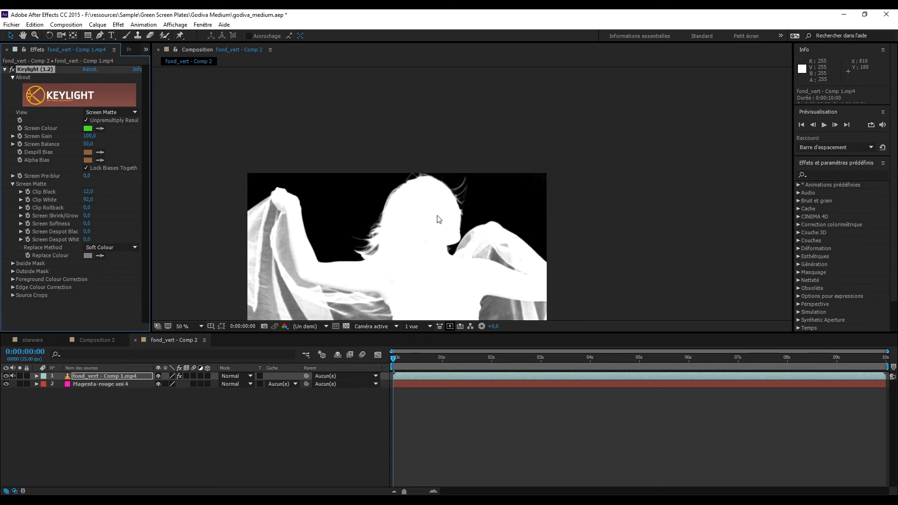
{"action": "key", "text": "h"}
{"action": "left_click_drag", "start_coordinate": [415, 227], "coordinate": [439, 187]}
{"action": "key", "text": "v"}
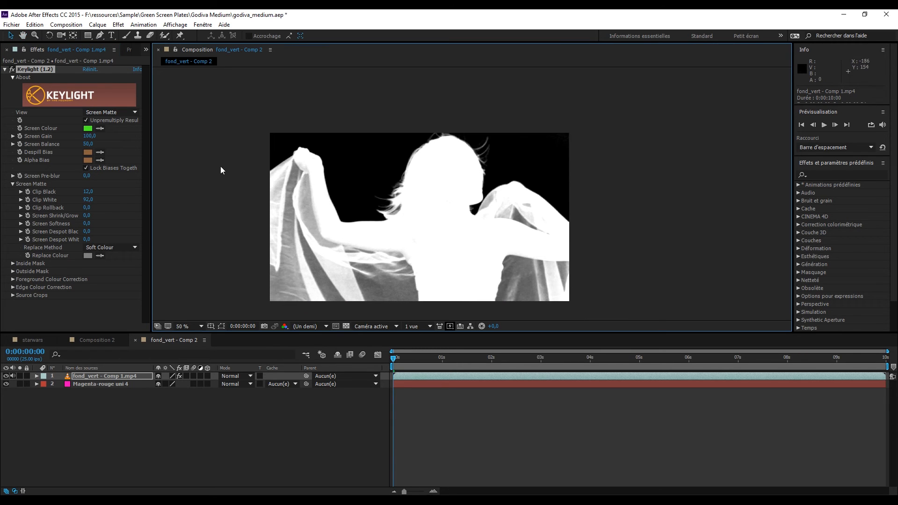
- Set the Keylight view back to Final Result and bring up the project's item list
{"action": "left_click", "coordinate": [5, 70]}
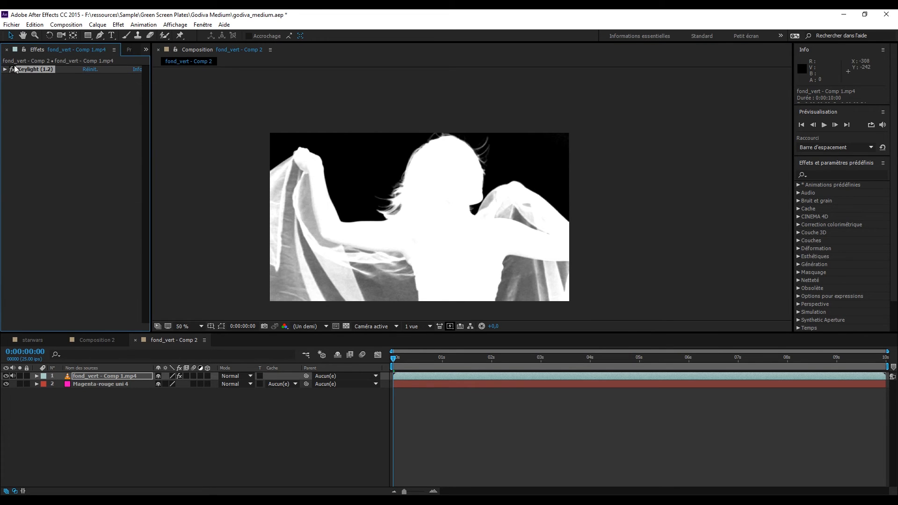
{"action": "left_click", "coordinate": [6, 70]}
{"action": "left_click", "coordinate": [98, 112]}
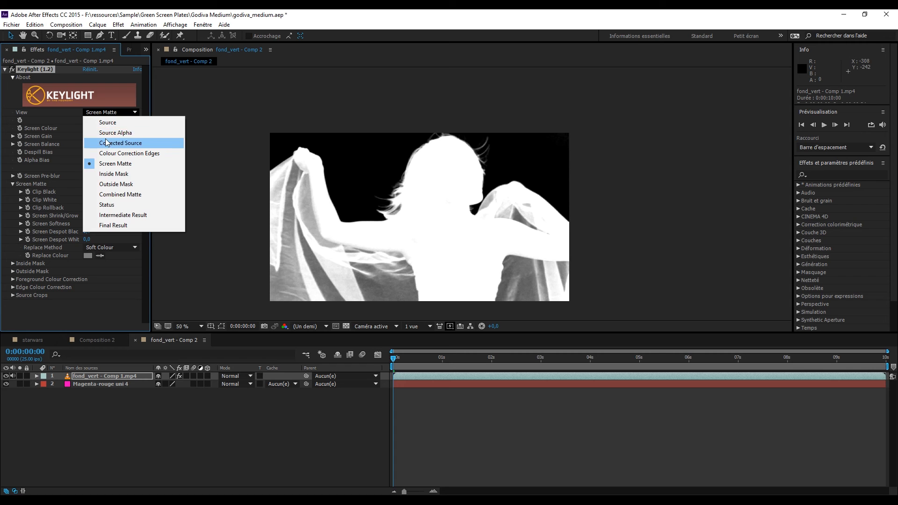
{"action": "left_click", "coordinate": [113, 225]}
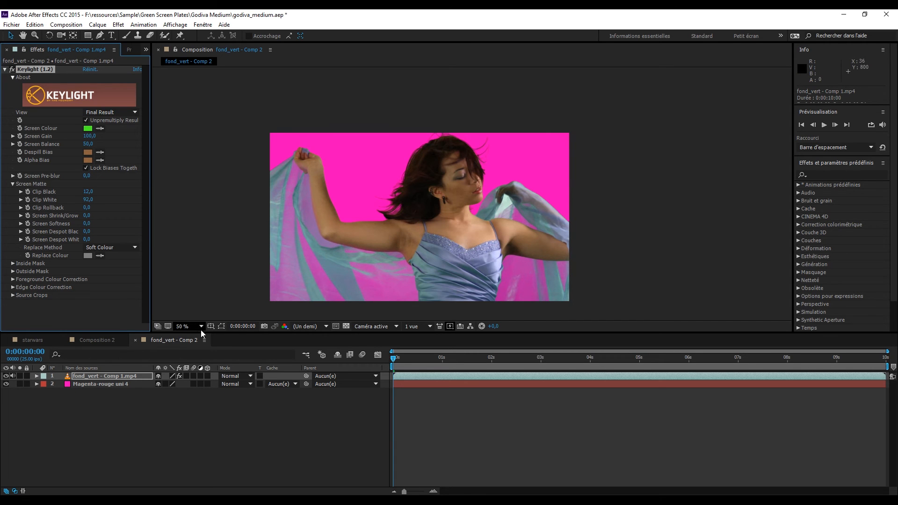
{"action": "left_click", "coordinate": [130, 49]}
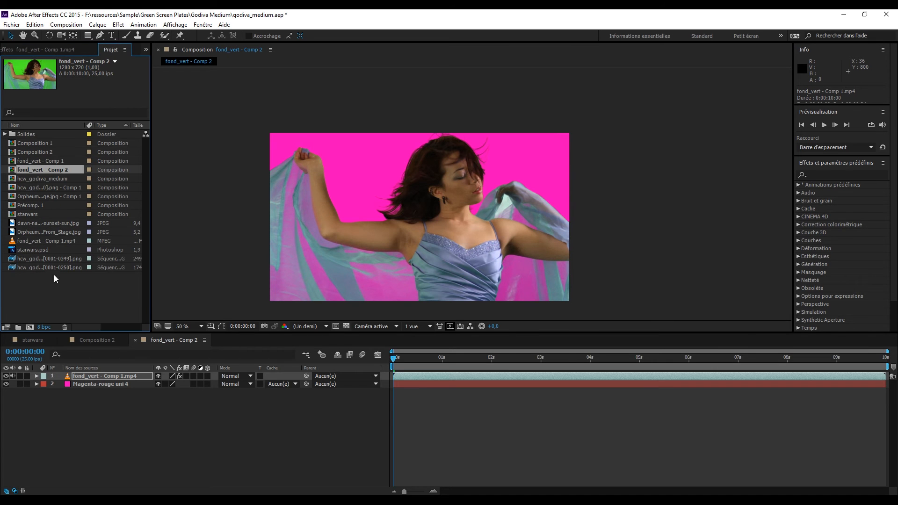
- Place the Orpheum theatre JPEG in the composition between the fond_vert video and the magenta solid
{"action": "left_click", "coordinate": [53, 233]}
{"action": "left_click_drag", "start_coordinate": [53, 233], "coordinate": [94, 382]}
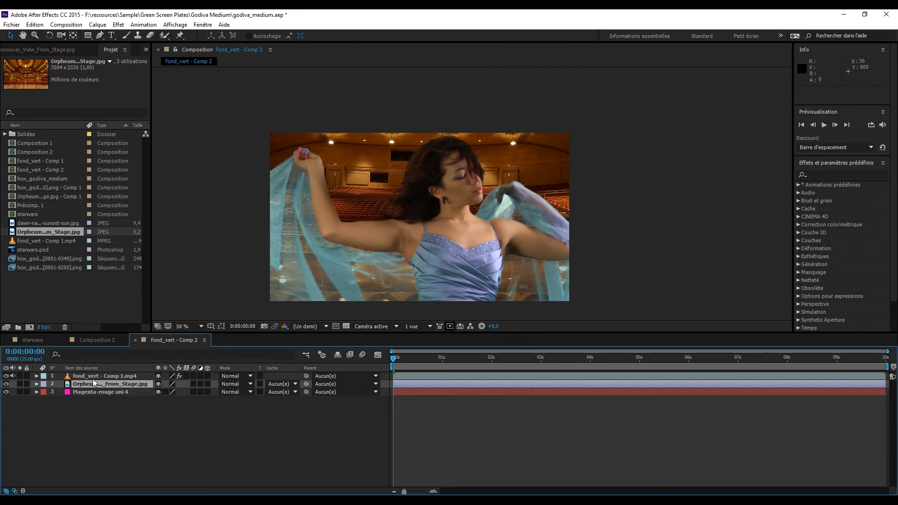
- Scale the theatre background layer to 52% and reposition it at 690, 314 behind the woman
{"action": "left_click", "coordinate": [36, 384]}
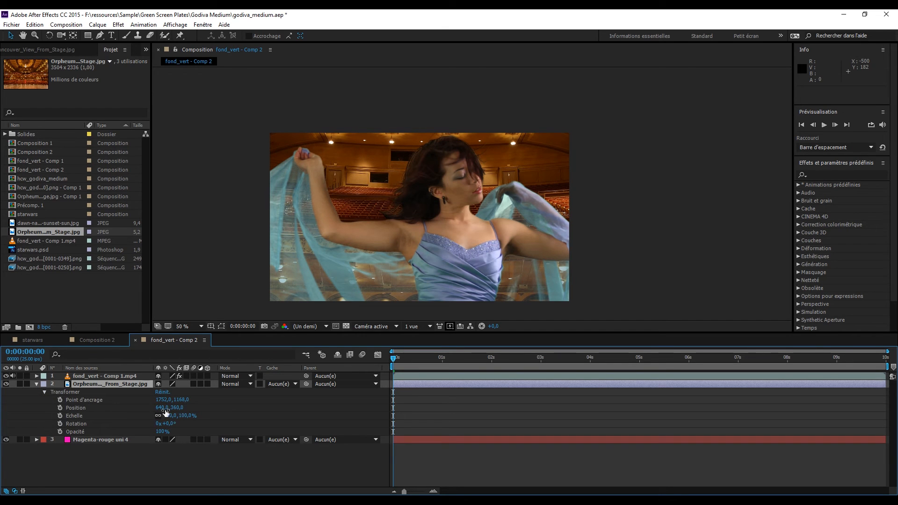
{"action": "left_click_drag", "start_coordinate": [190, 418], "coordinate": [163, 414]}
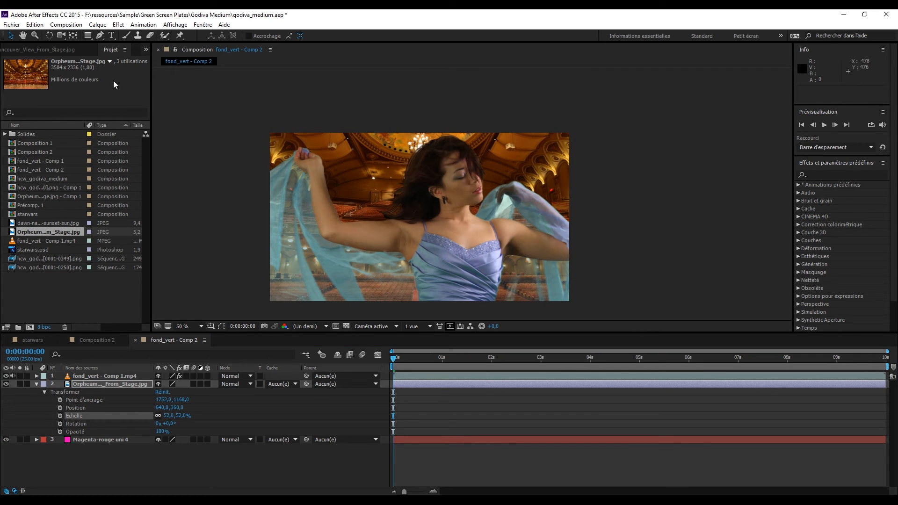
{"action": "mouse_move", "coordinate": [367, 178]}
{"action": "left_mouse_down"}
{"action": "mouse_move", "coordinate": [388, 166]}
{"action": "mouse_move", "coordinate": [404, 170]}
{"action": "mouse_move", "coordinate": [379, 169]}
{"action": "left_mouse_up"}
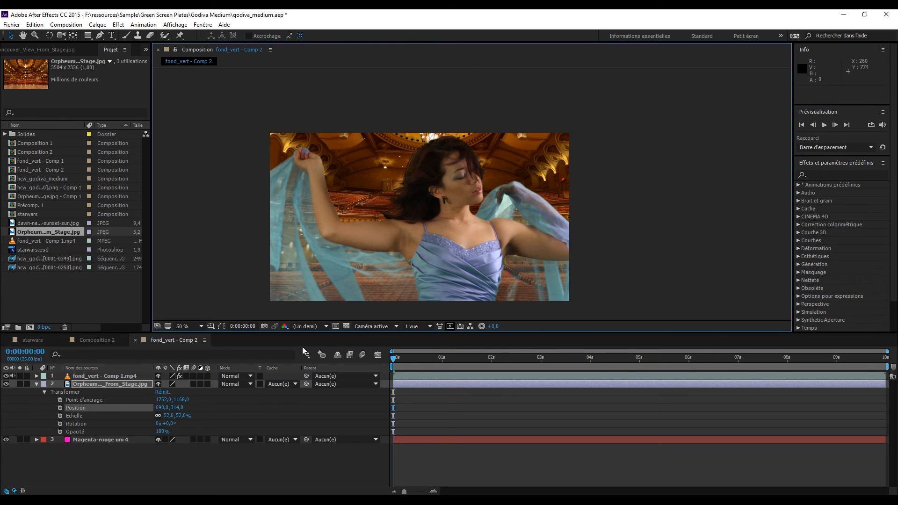
{"action": "left_click", "coordinate": [37, 383]}
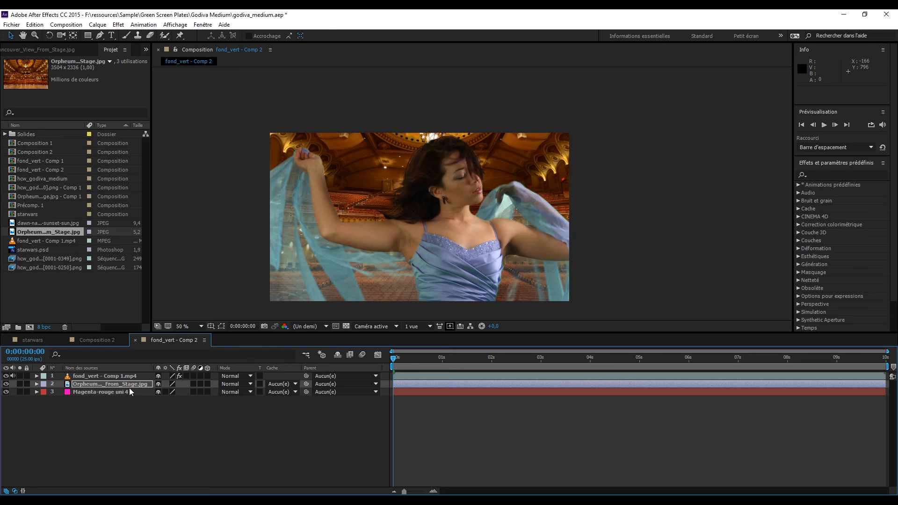
- Apply the Flou accéléré effect to the theatre background layer with an Intensité of 6
{"action": "left_click", "coordinate": [99, 383]}
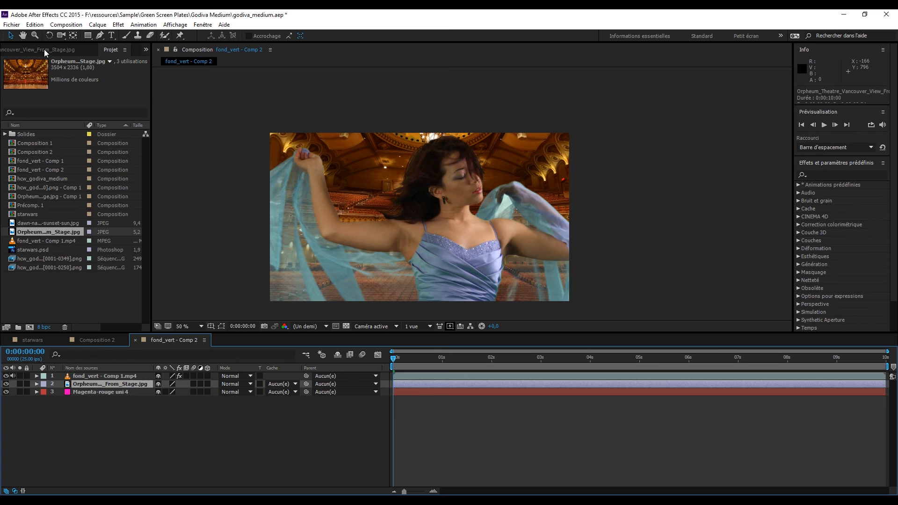
{"action": "left_click", "coordinate": [46, 50]}
{"action": "right_click", "coordinate": [56, 139]}
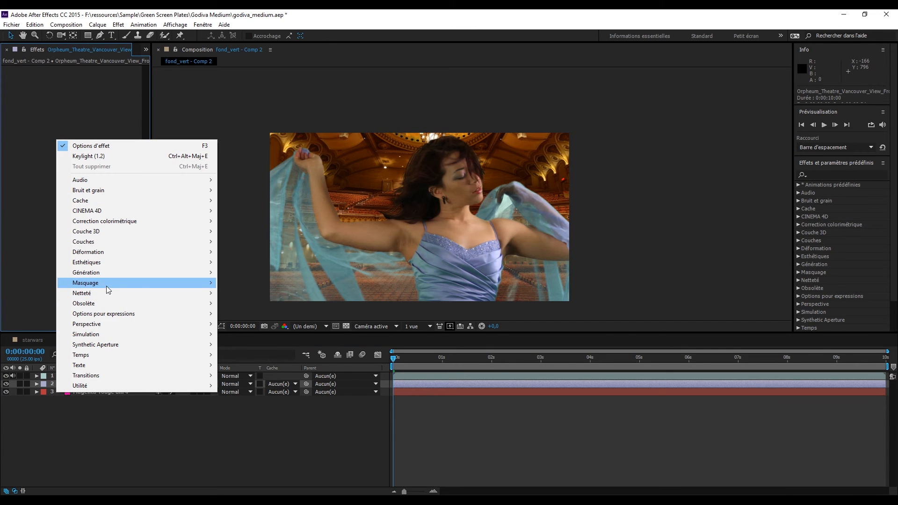
{"action": "mouse_move", "coordinate": [107, 292]}
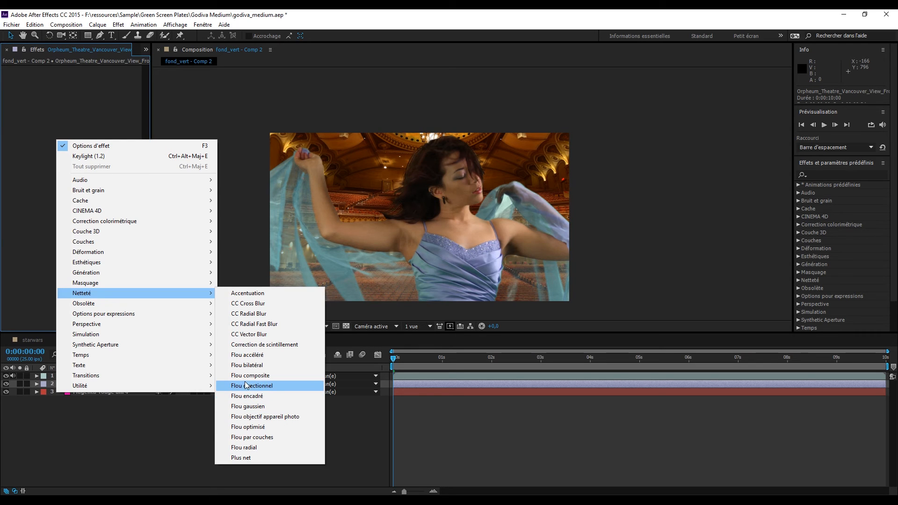
{"action": "left_click", "coordinate": [248, 355]}
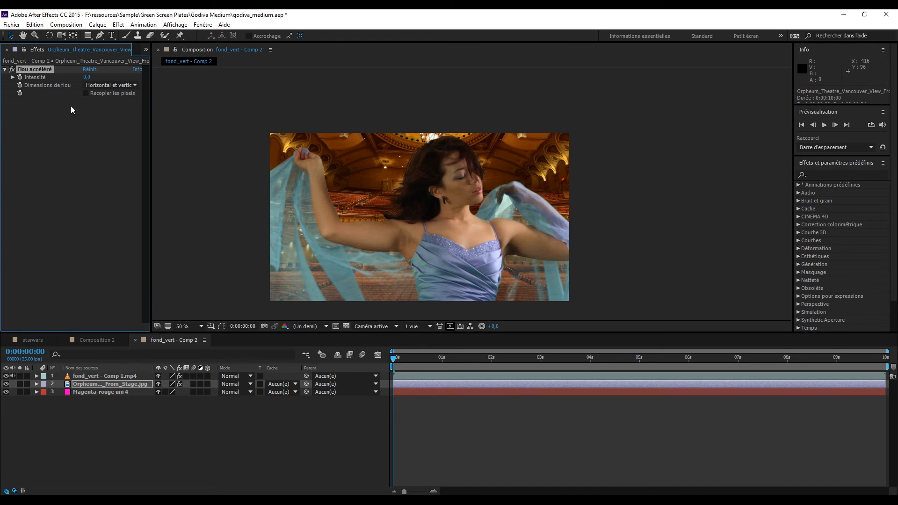
{"action": "left_click_drag", "start_coordinate": [85, 77], "coordinate": [90, 77]}
{"action": "left_click_drag", "start_coordinate": [89, 77], "coordinate": [93, 77]}
{"action": "scroll", "coordinate": [444, 235], "scroll_direction": "up", "scroll_amount": 2}
{"action": "scroll", "coordinate": [292, 222], "scroll_direction": "down", "scroll_amount": 2}
- Precompose the theatre background layer, transferring all its attributes into the new composition under the default name
{"action": "left_click", "coordinate": [138, 384]}
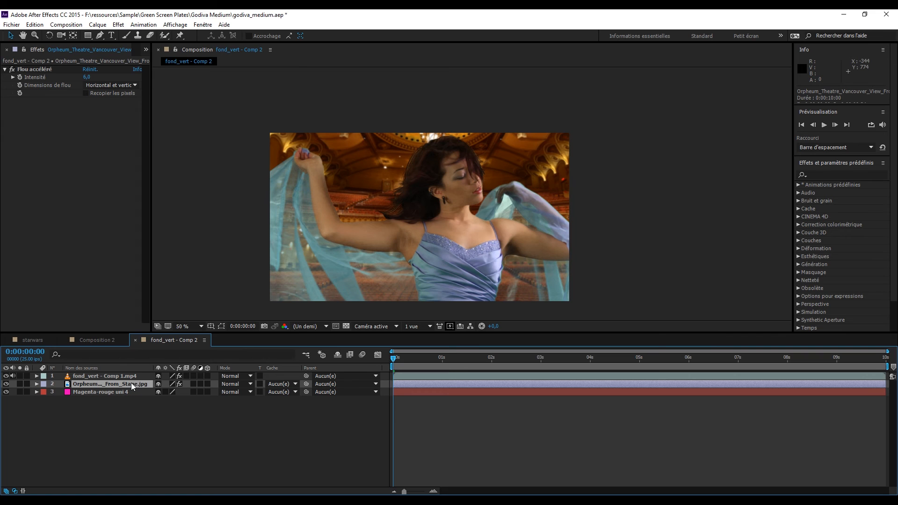
{"action": "right_click", "coordinate": [131, 382]}
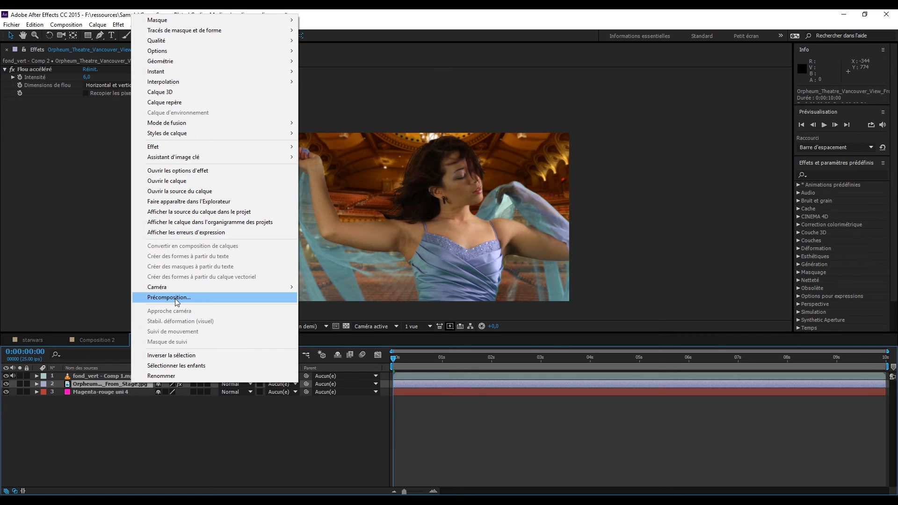
{"action": "left_click", "coordinate": [36, 383]}
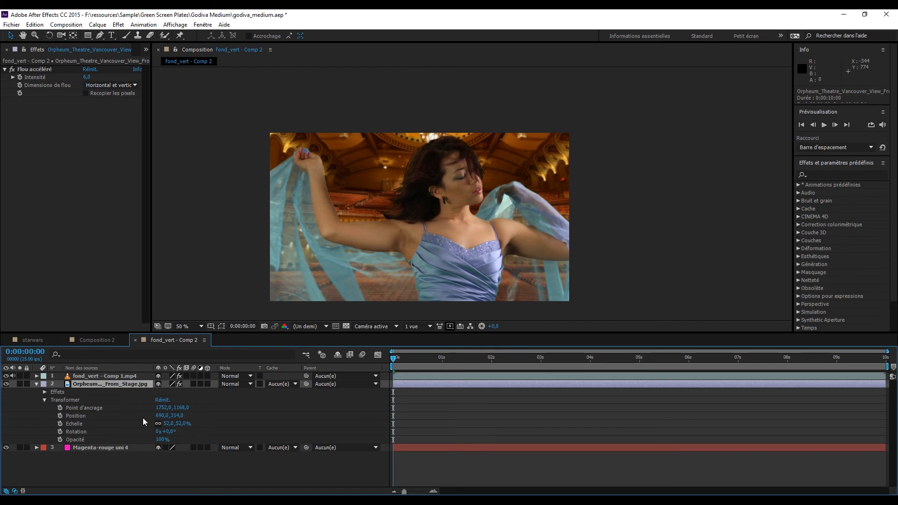
{"action": "left_click", "coordinate": [37, 384]}
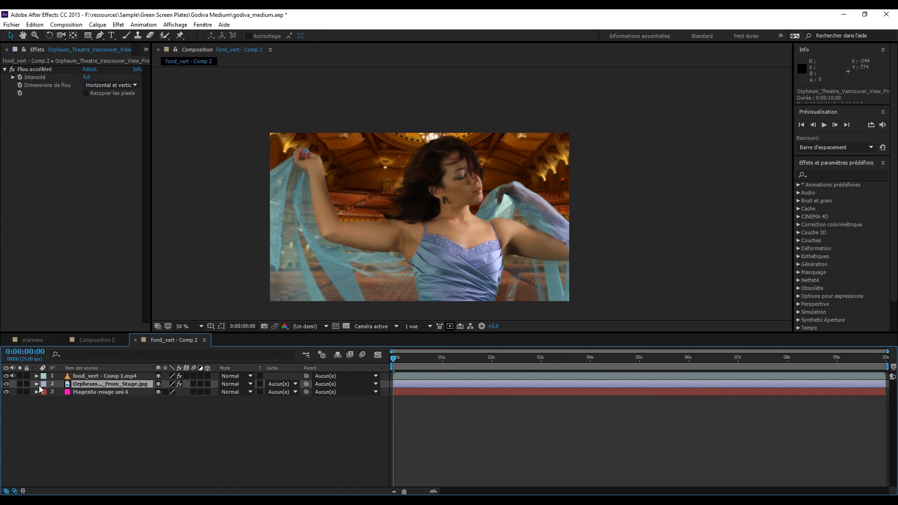
{"action": "right_click", "coordinate": [85, 384]}
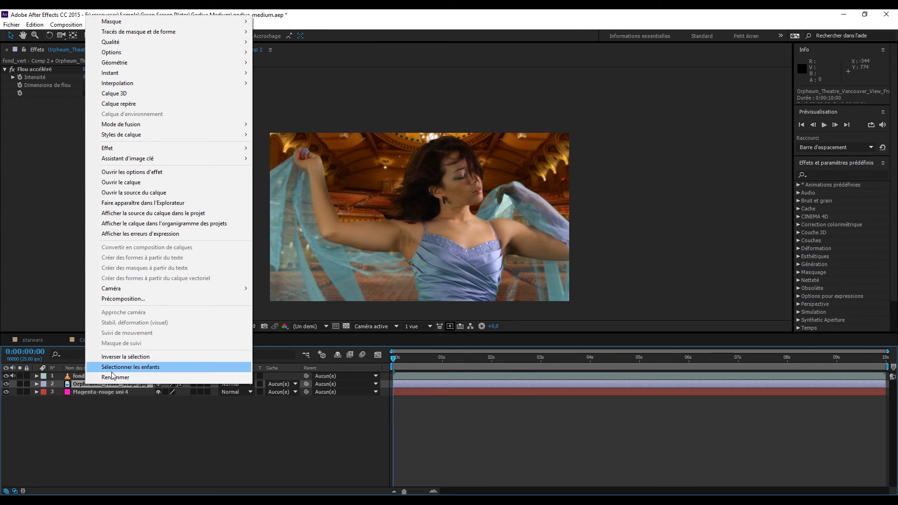
{"action": "left_click", "coordinate": [142, 297]}
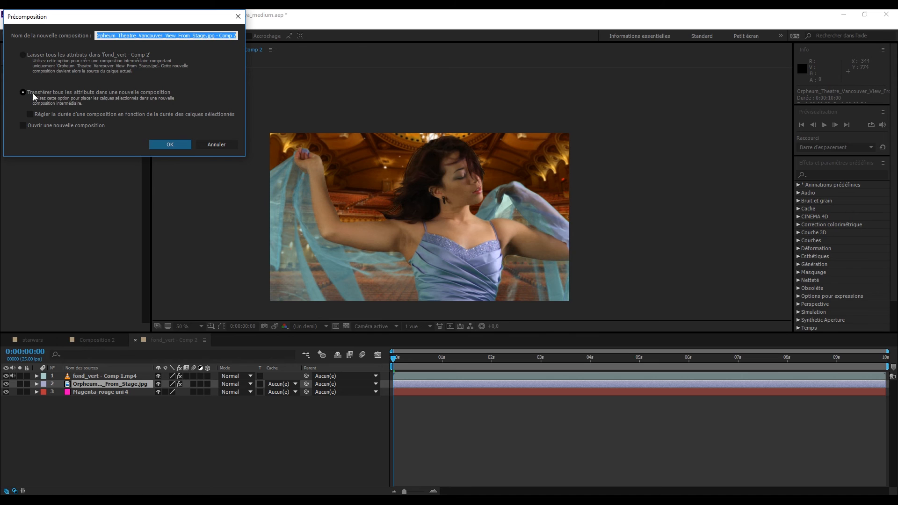
{"action": "left_click", "coordinate": [168, 145]}
- Try shifting the precomposed theatre background to about 898, 394 over the magenta solid, and undo the move
{"action": "left_click", "coordinate": [37, 384]}
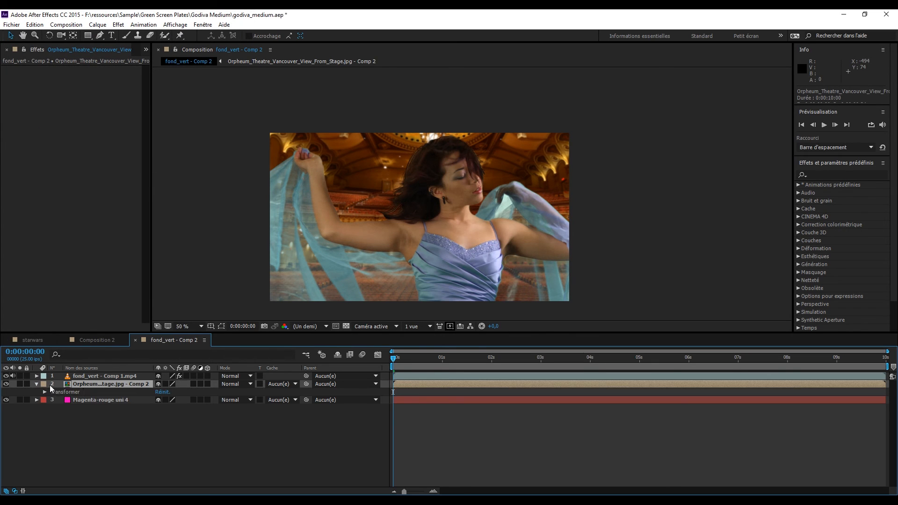
{"action": "left_click", "coordinate": [43, 391]}
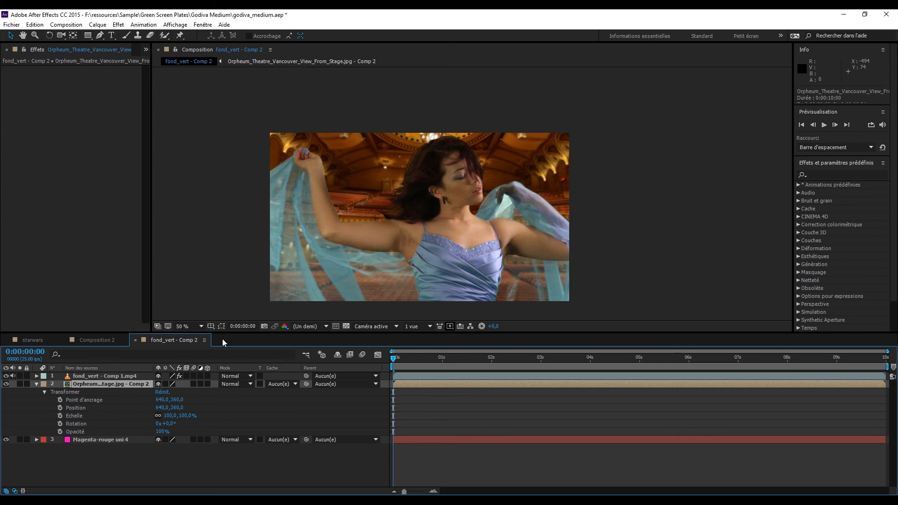
{"action": "left_click_drag", "start_coordinate": [375, 168], "coordinate": [431, 165]}
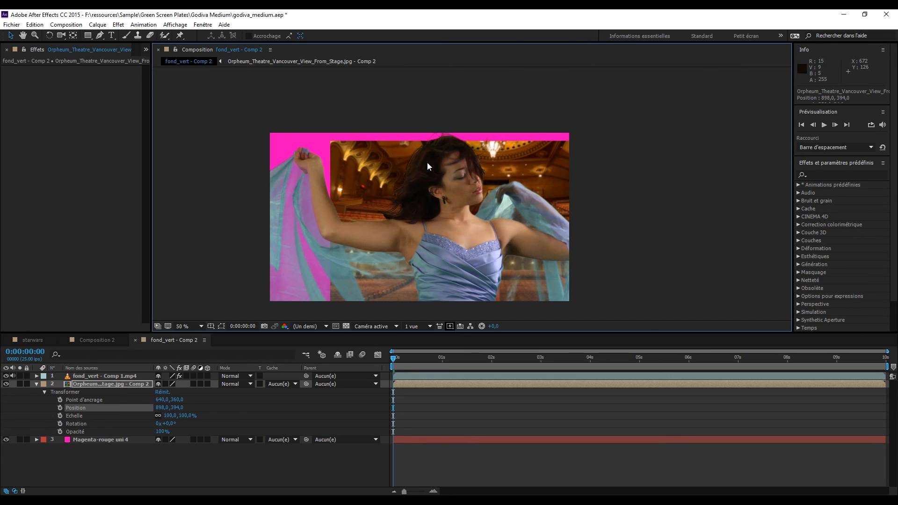
{"action": "key", "text": "ctrl+z"}
{"action": "key", "text": "ctrl+z"}
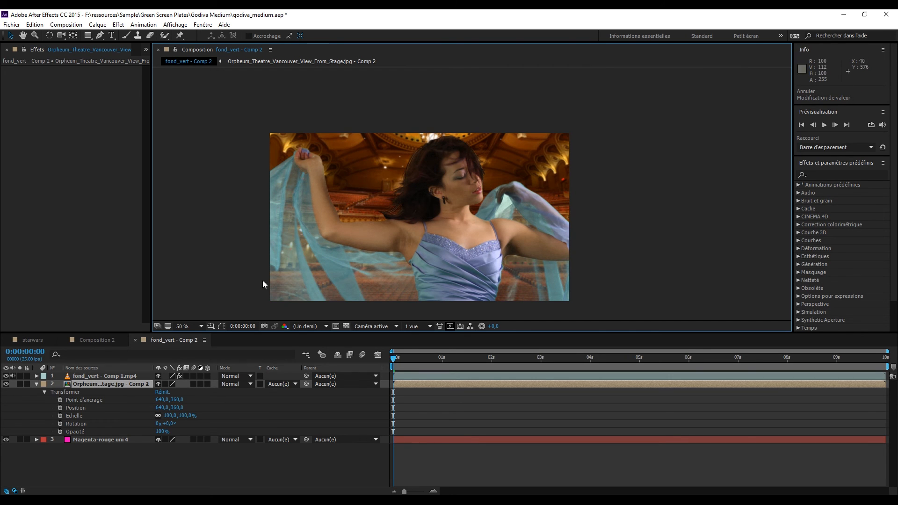
{"action": "left_click", "coordinate": [36, 384]}
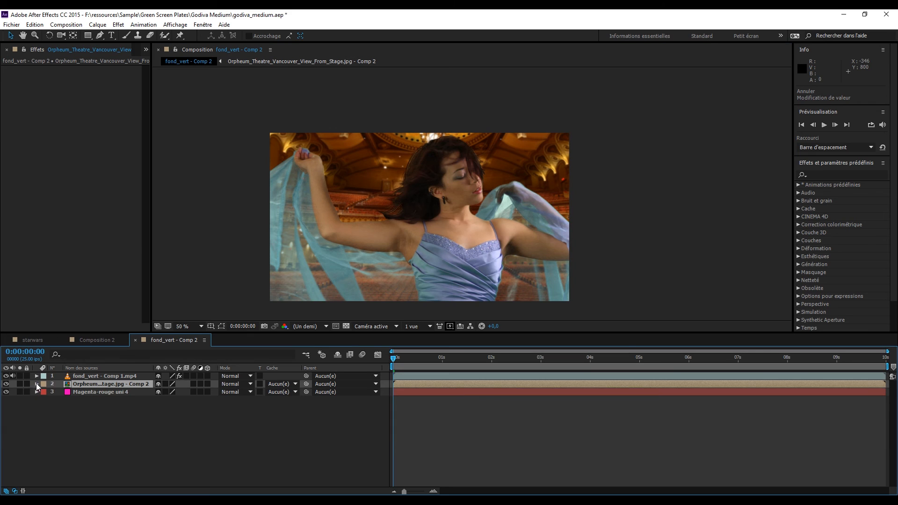
- Precompose the keyed fond_vert - Comp 1.mp4 layer, transferring all attributes into the new composition fond_vert - Comp 3
{"action": "left_click", "coordinate": [83, 375]}
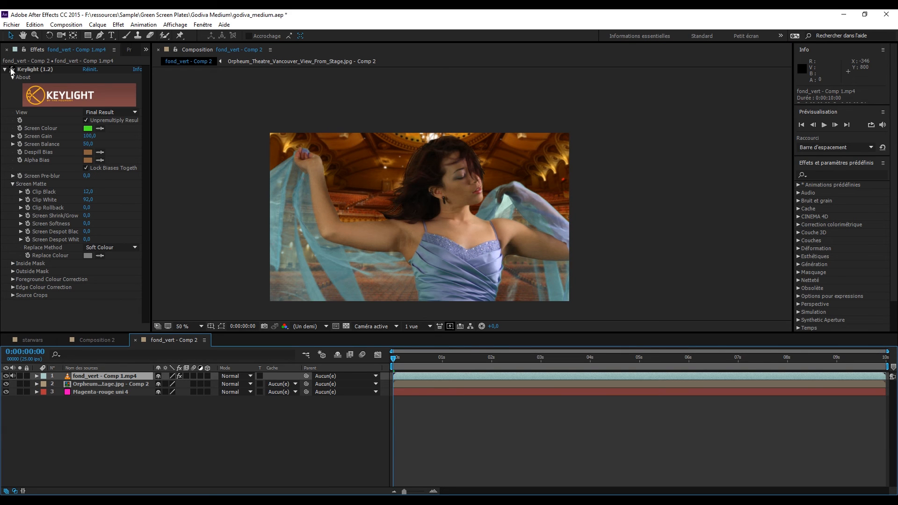
{"action": "left_click", "coordinate": [5, 69]}
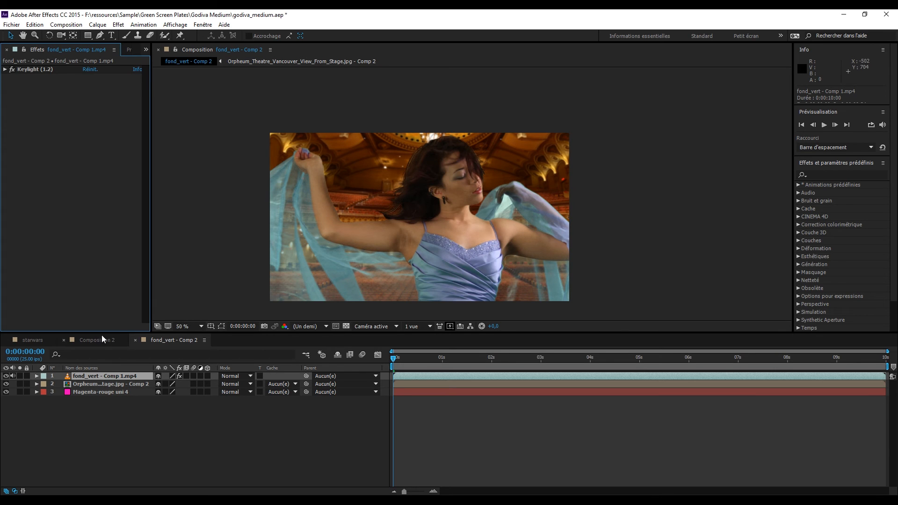
{"action": "right_click", "coordinate": [98, 374]}
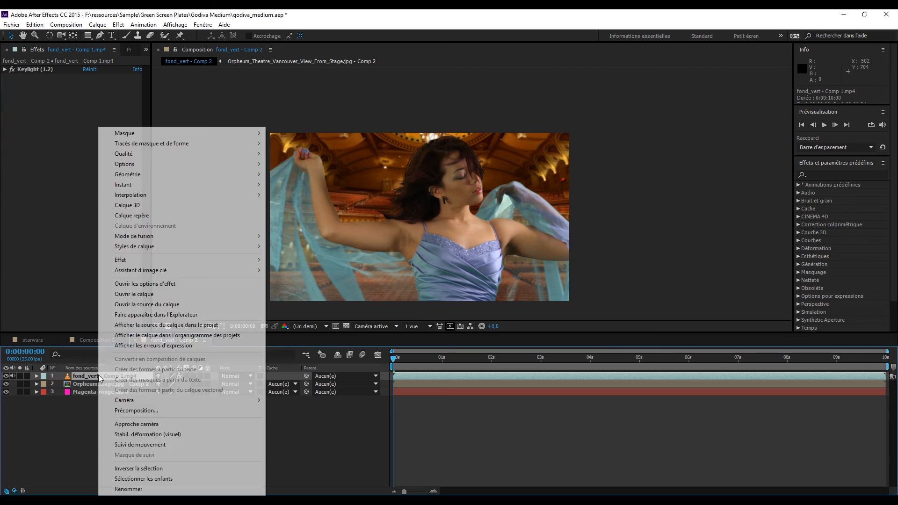
{"action": "left_click", "coordinate": [111, 412]}
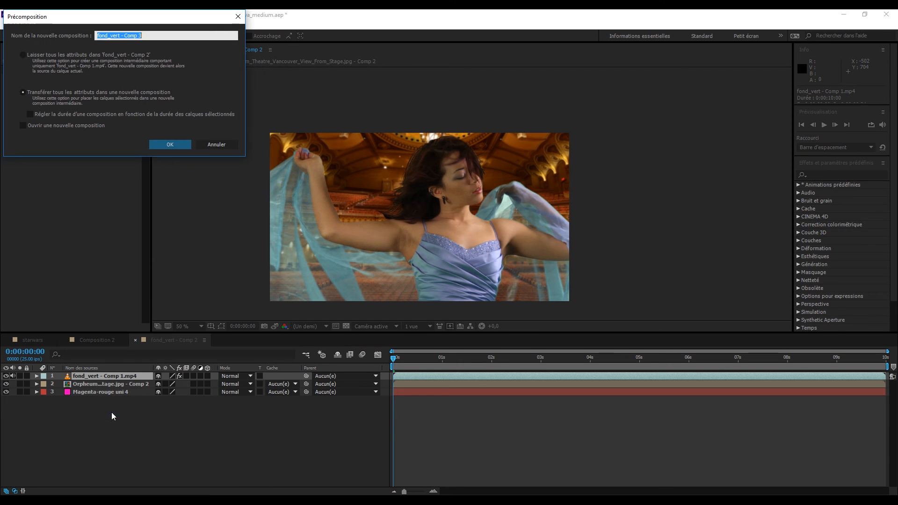
{"action": "left_click", "coordinate": [166, 144]}
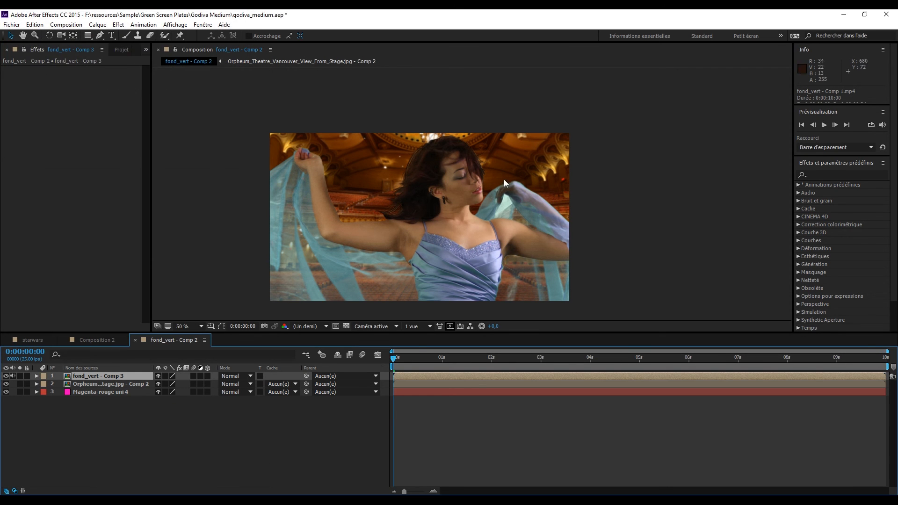
- Duplicate the precomposed theatre layer and move the copy above the fond_vert - Comp 3 layer
{"action": "left_click", "coordinate": [95, 384]}
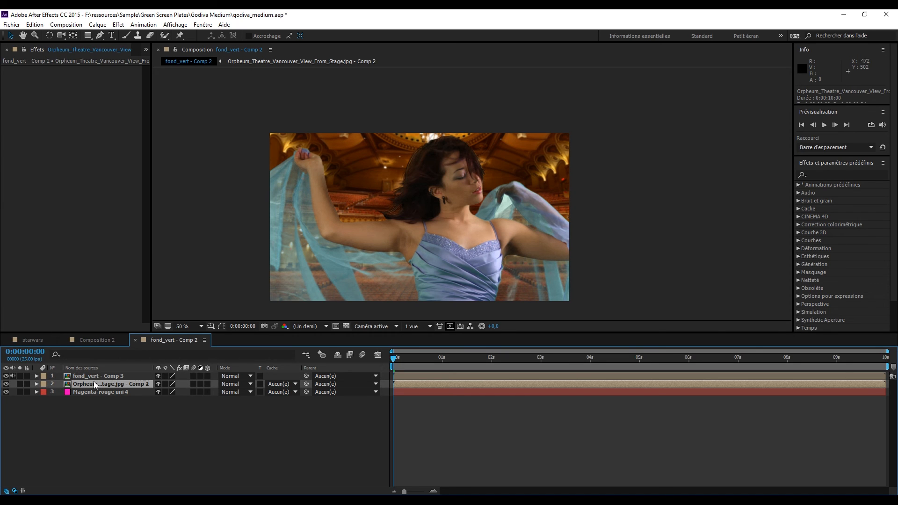
{"action": "key", "text": "ctrl+c"}
{"action": "key", "text": "ctrl+v"}
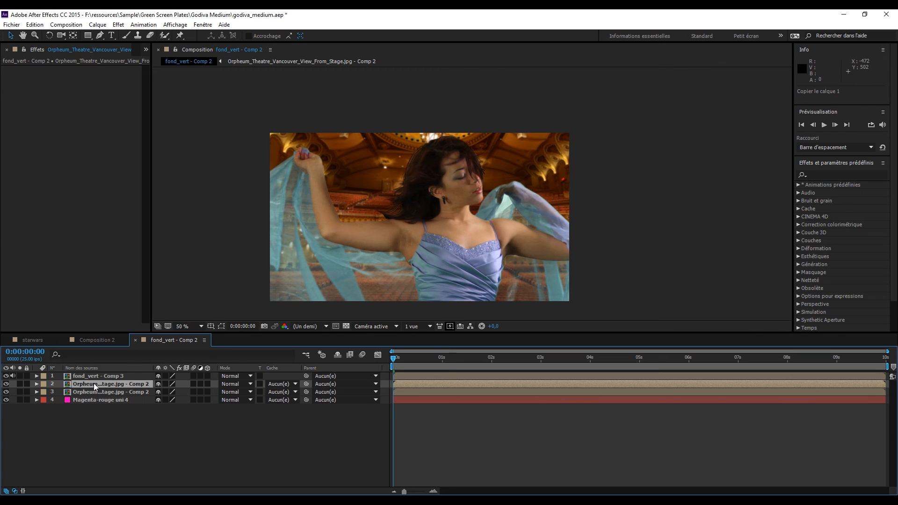
{"action": "left_click_drag", "start_coordinate": [95, 384], "coordinate": [96, 372]}
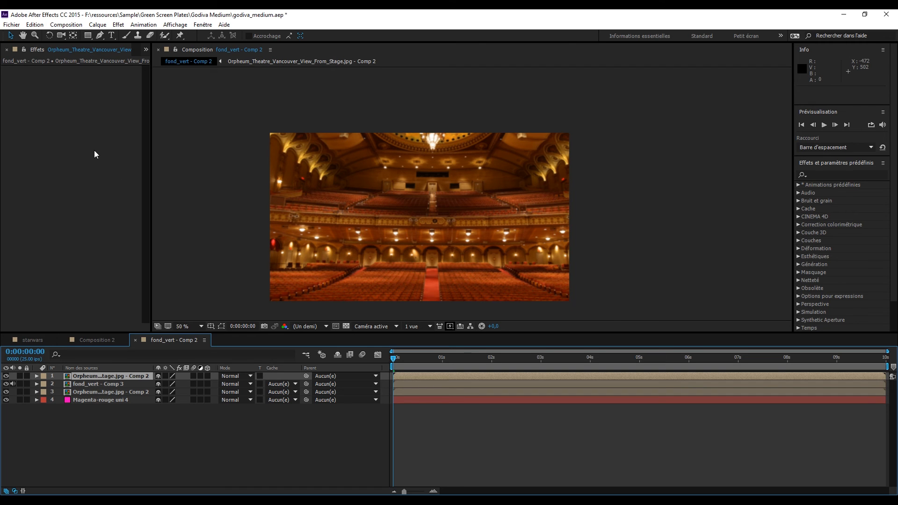
- Apply Appliquer un cache to the upper theatre copy with fond_vert - Comp 3 as the matte layer, and solo the copy
{"action": "right_click", "coordinate": [83, 144]}
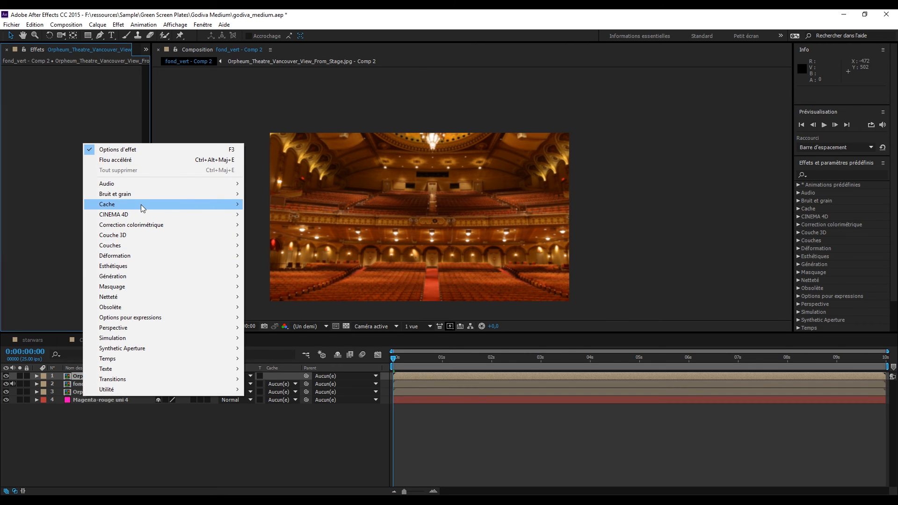
{"action": "mouse_move", "coordinate": [141, 204]}
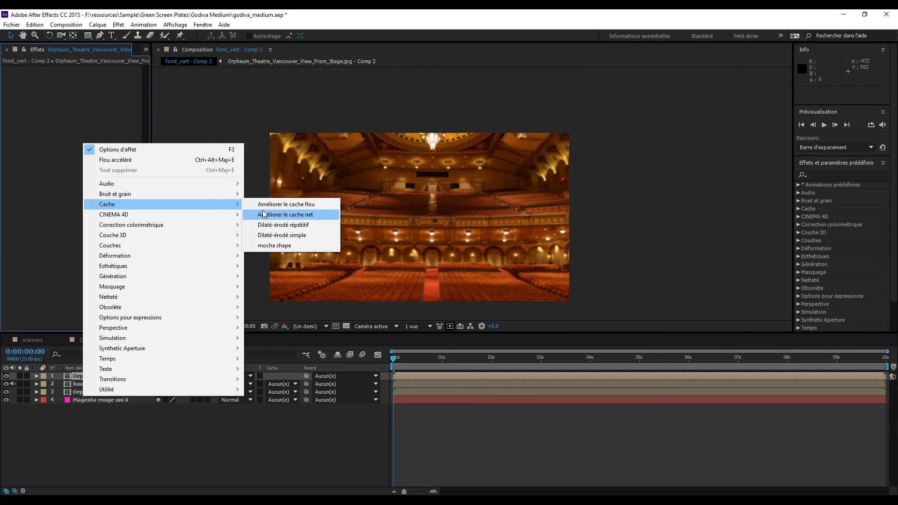
{"action": "mouse_move", "coordinate": [163, 244]}
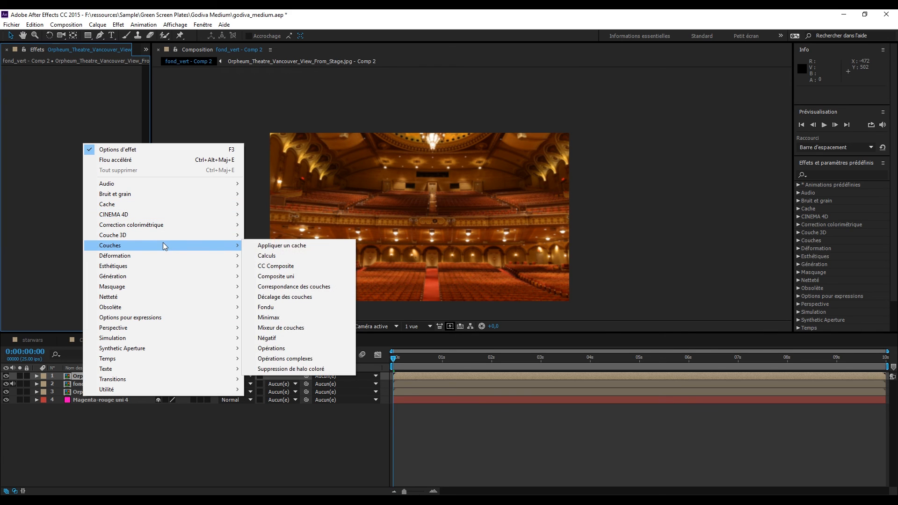
{"action": "left_click", "coordinate": [266, 246]}
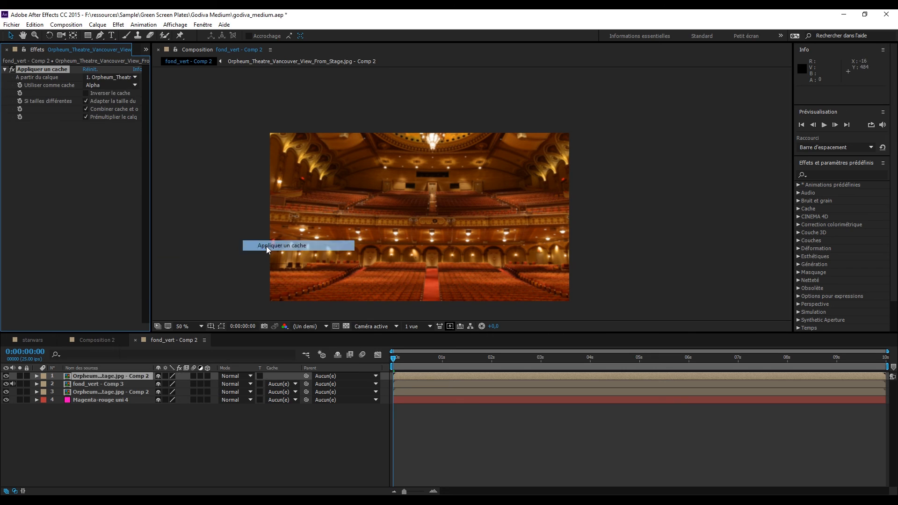
{"action": "left_click", "coordinate": [101, 87]}
{"action": "left_click", "coordinate": [104, 77]}
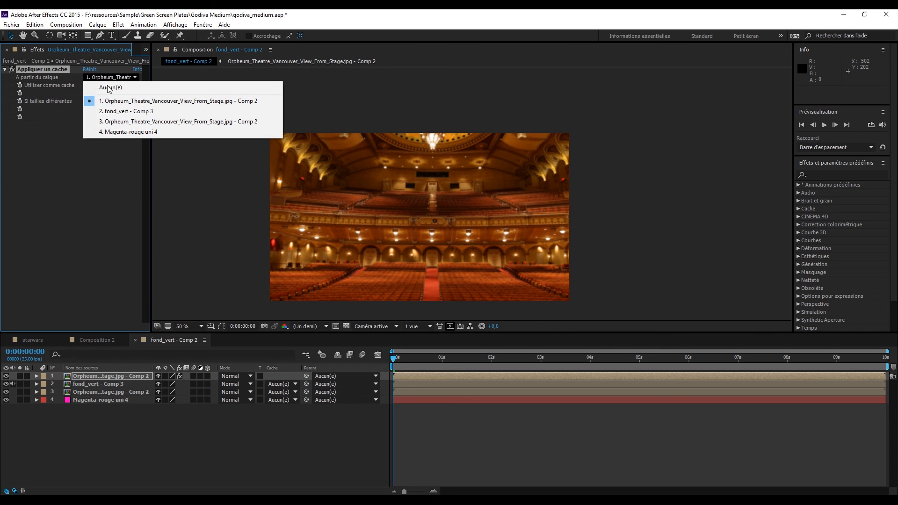
{"action": "left_click", "coordinate": [120, 113]}
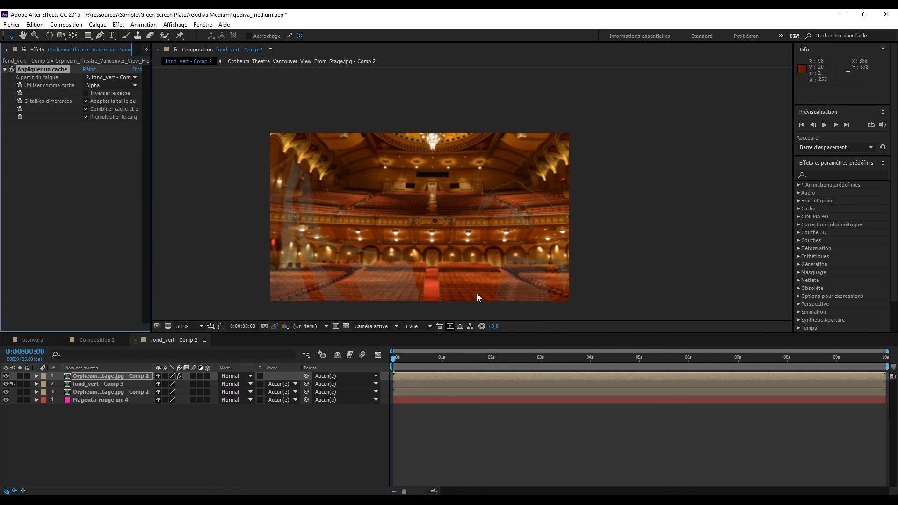
{"action": "left_click", "coordinate": [19, 377]}
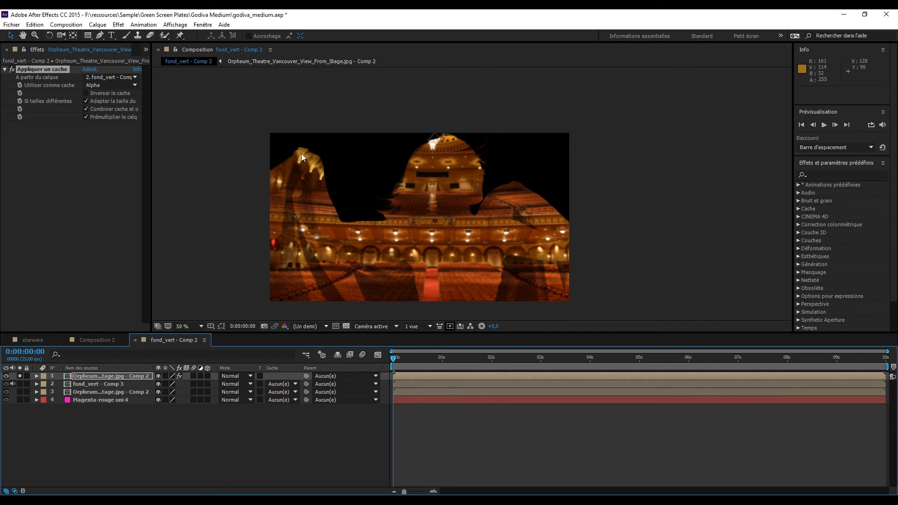
- Apply Flou par couches to the upper theatre copy after its matte effect and set the Alpha blur to 13
{"action": "left_click", "coordinate": [105, 383]}
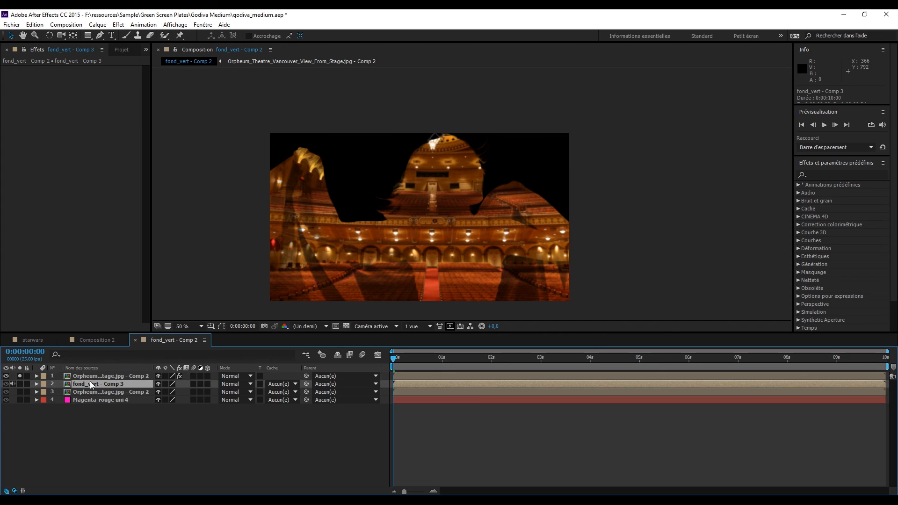
{"action": "left_click", "coordinate": [102, 377]}
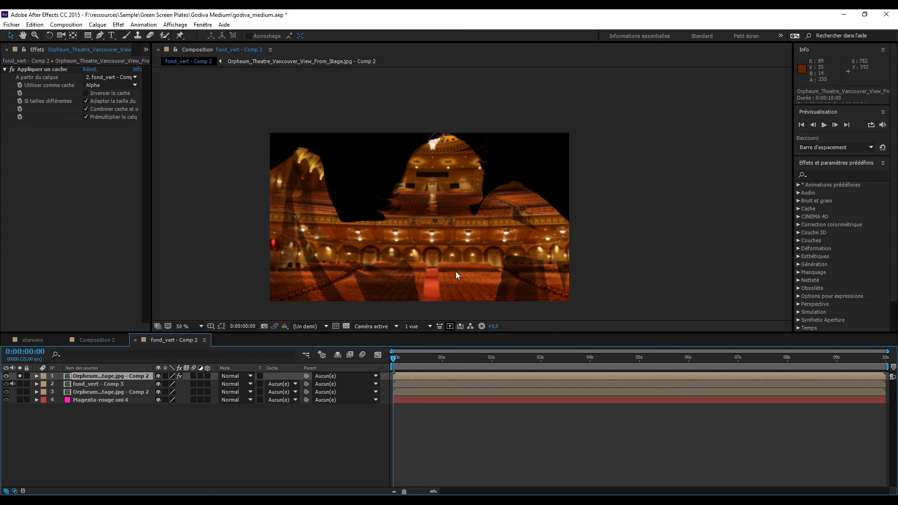
{"action": "left_click", "coordinate": [5, 69]}
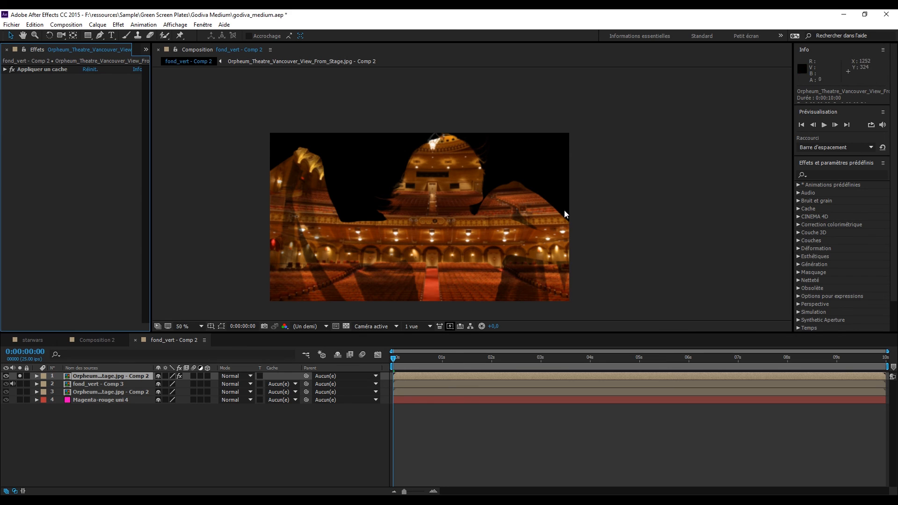
{"action": "right_click", "coordinate": [58, 139]}
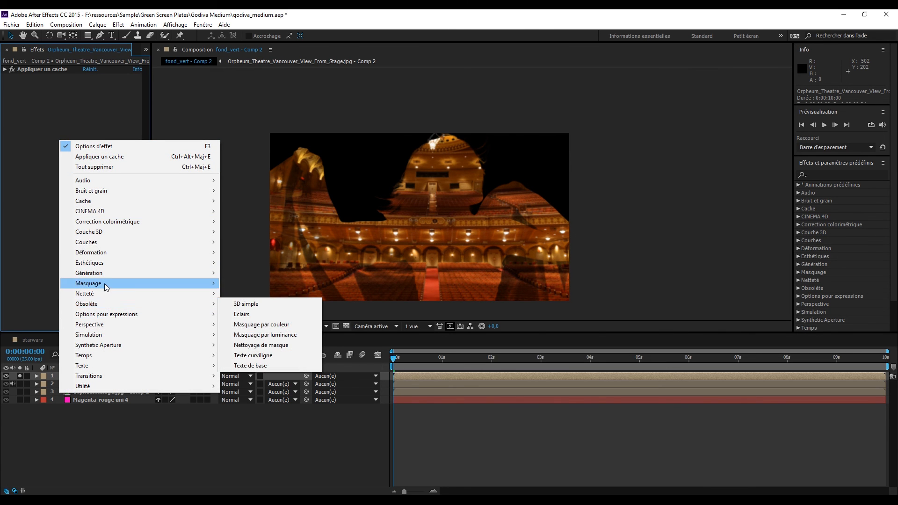
{"action": "mouse_move", "coordinate": [104, 293]}
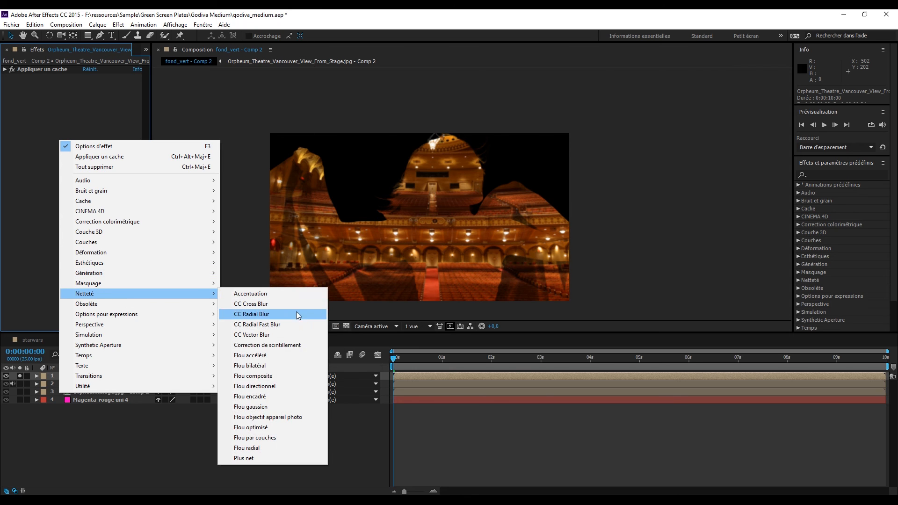
{"action": "left_click", "coordinate": [265, 437]}
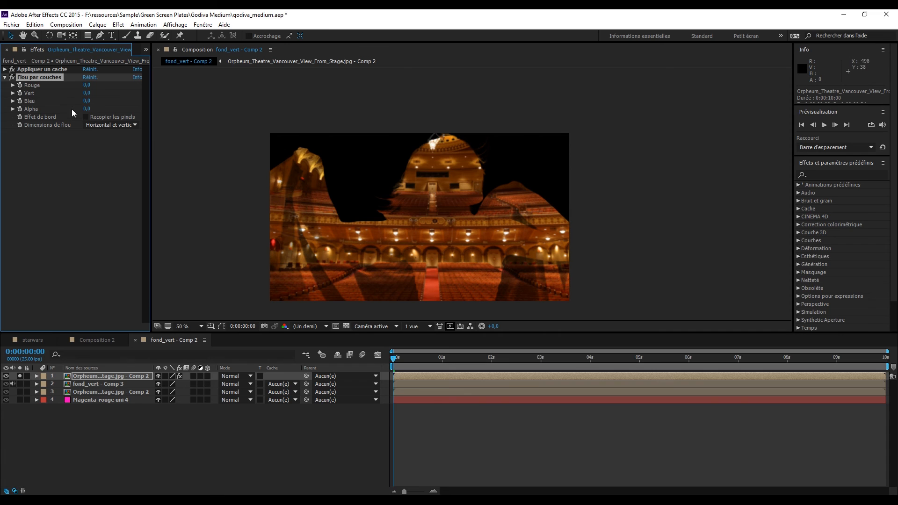
{"action": "left_click_drag", "start_coordinate": [87, 108], "coordinate": [93, 107]}
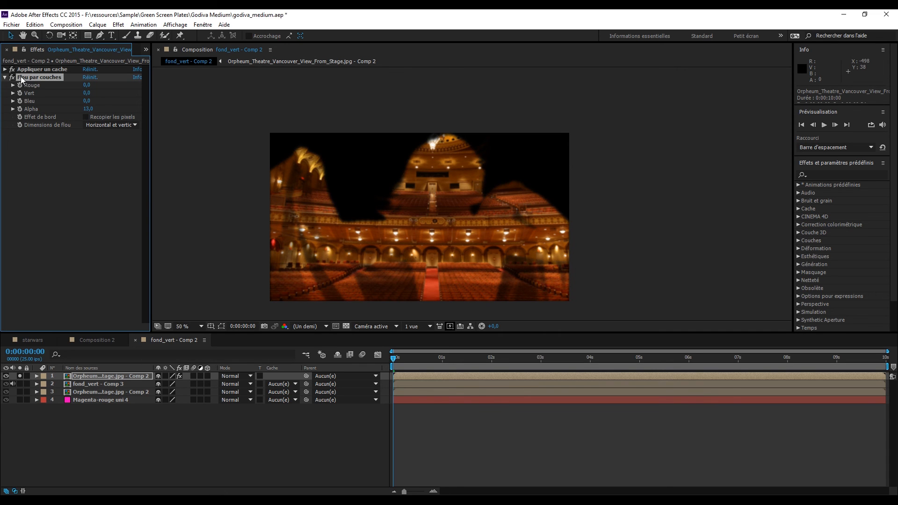
- Invert the first Appliquer un cache matte and add a second Appliquer un cache using fond_vert - Comp 3 as matte layer
{"action": "left_click", "coordinate": [5, 70]}
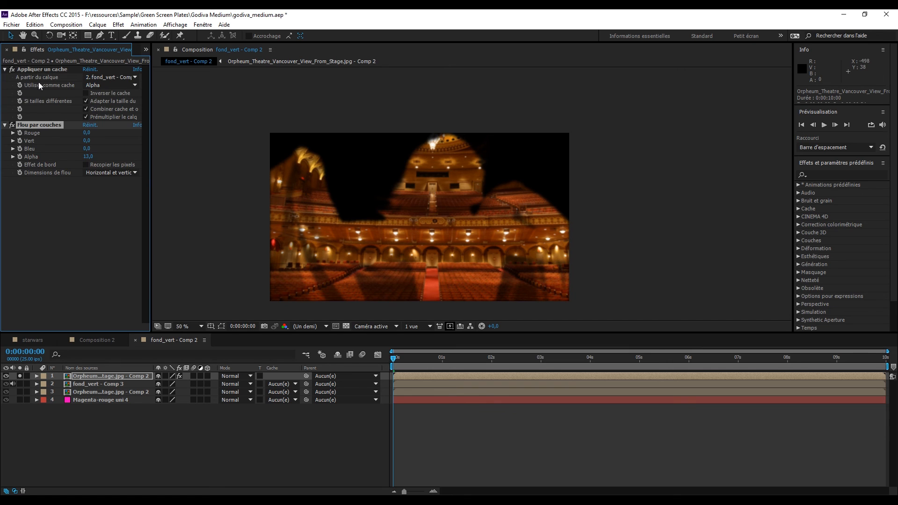
{"action": "left_click", "coordinate": [85, 93]}
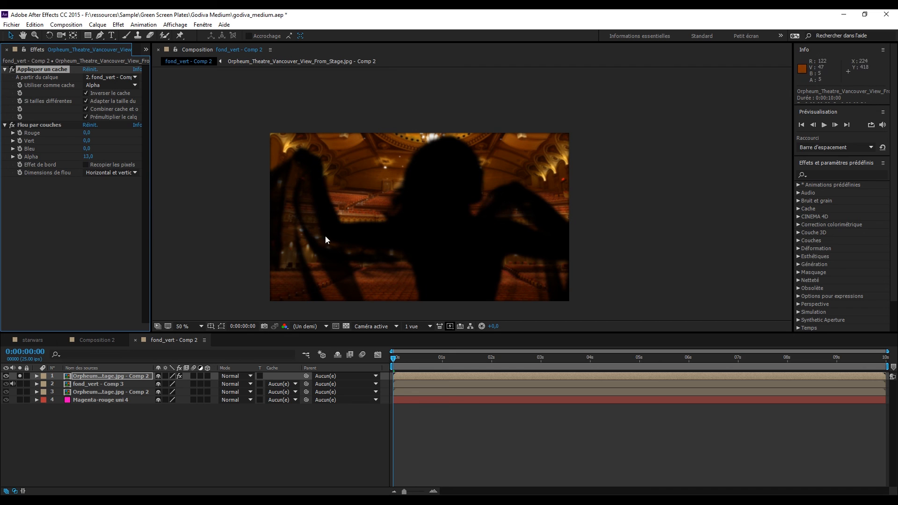
{"action": "left_click", "coordinate": [60, 234]}
{"action": "right_click", "coordinate": [60, 234]}
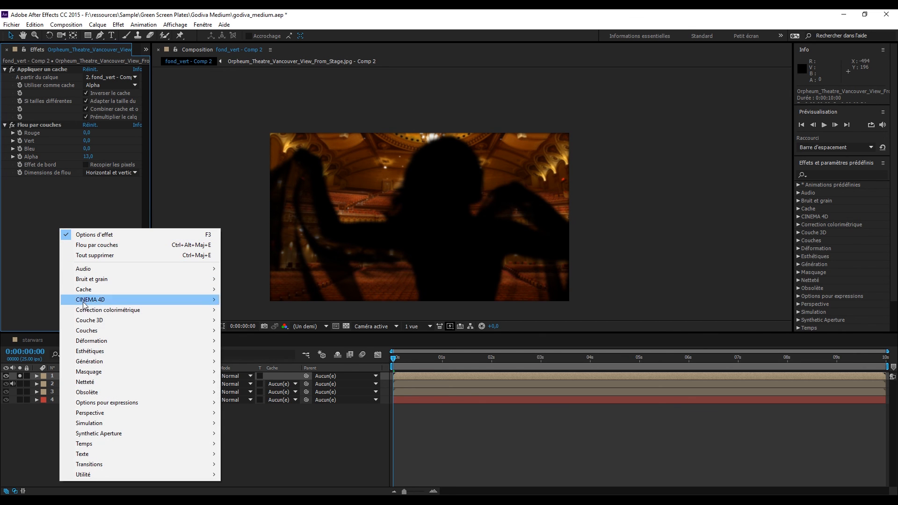
{"action": "mouse_move", "coordinate": [88, 331]}
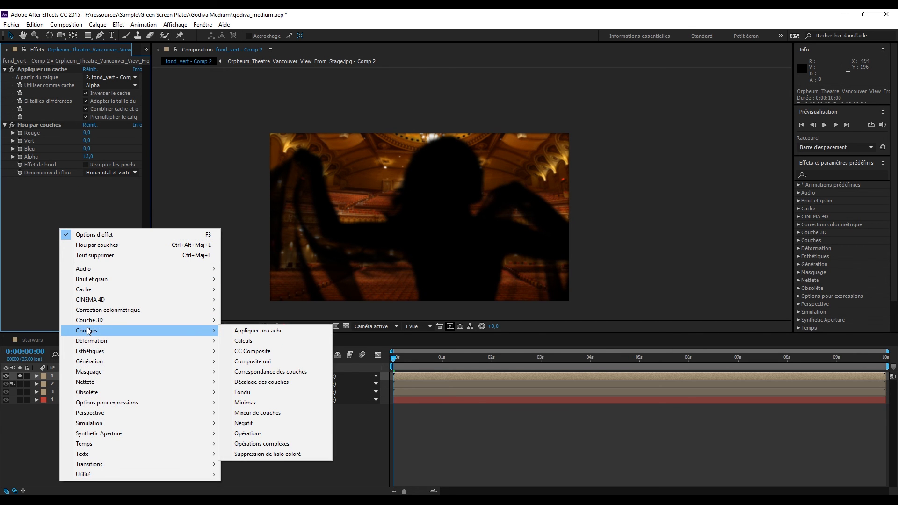
{"action": "left_click", "coordinate": [236, 331]}
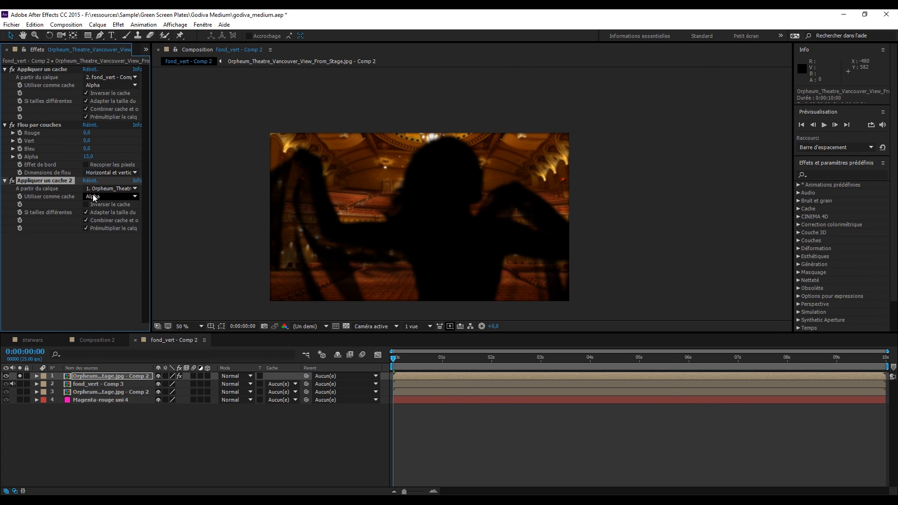
{"action": "left_click", "coordinate": [100, 188]}
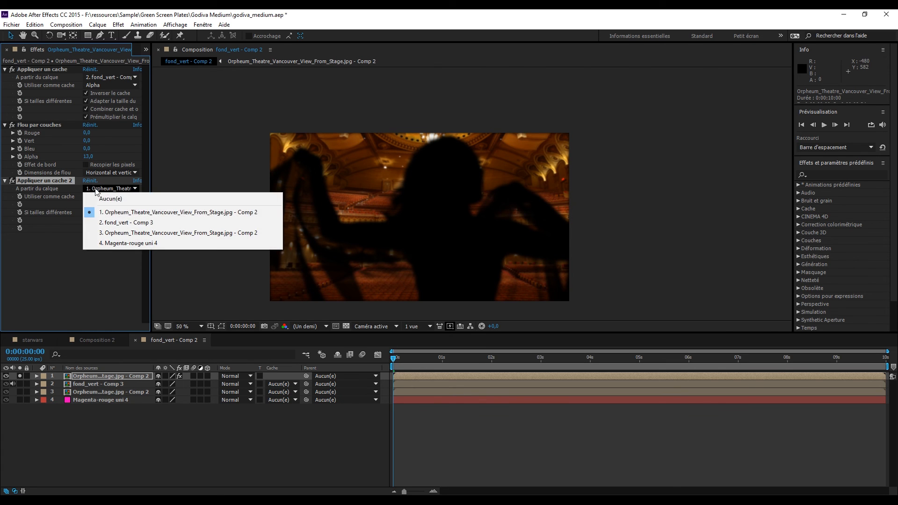
{"action": "left_click", "coordinate": [101, 219]}
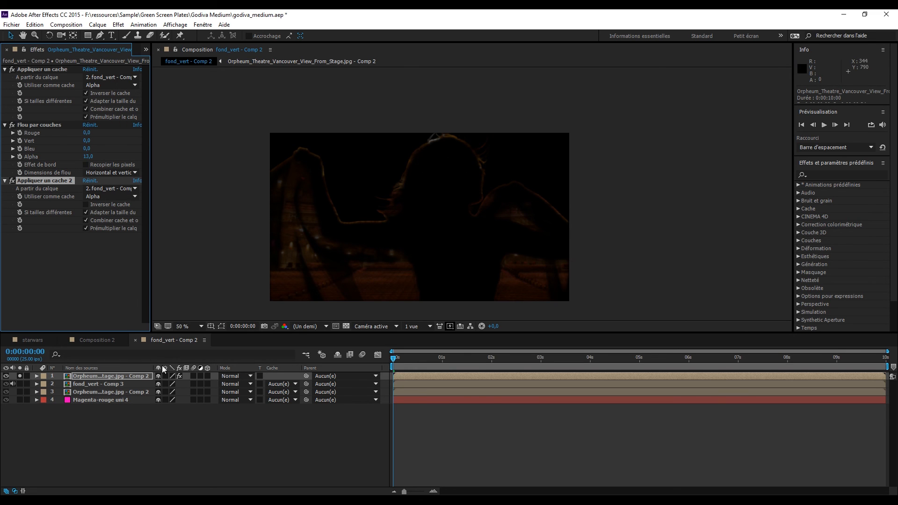
- Set the Flou par couches Alpha to 8, and unsolo the upper theatre copy to compare the composite with and without it
{"action": "mouse_move", "coordinate": [92, 158]}
{"action": "left_mouse_down"}
{"action": "mouse_move", "coordinate": [126, 157]}
{"action": "mouse_move", "coordinate": [95, 165]}
{"action": "left_mouse_up"}
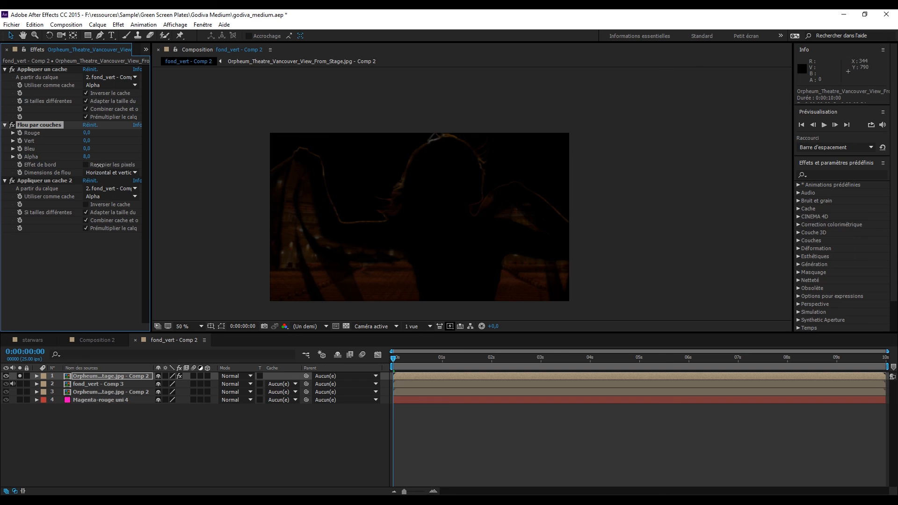
{"action": "left_click", "coordinate": [20, 376]}
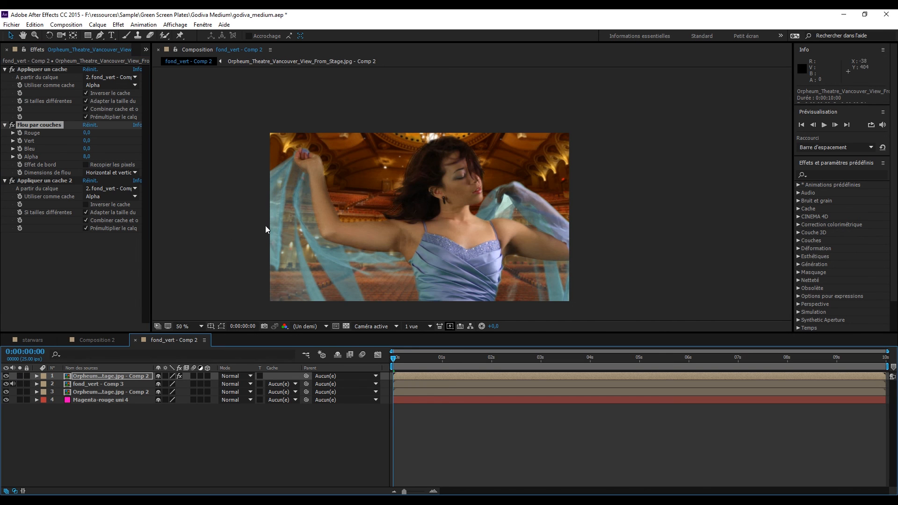
{"action": "left_click", "coordinate": [6, 377]}
{"action": "left_click", "coordinate": [6, 377]}
{"action": "left_click", "coordinate": [6, 377]}
{"action": "left_click", "coordinate": [6, 377]}
- Set the Flou par couches Alpha to 36 on the upper theatre copy
{"action": "left_click", "coordinate": [37, 376]}
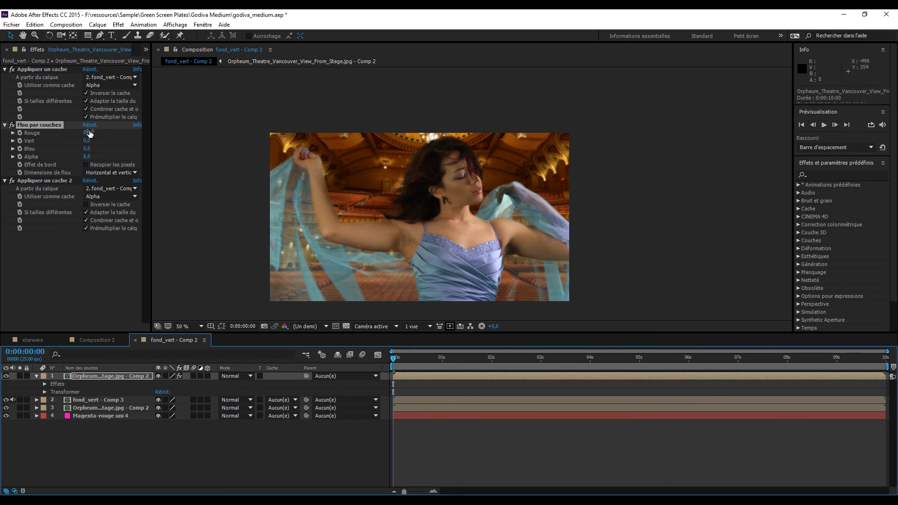
{"action": "left_click_drag", "start_coordinate": [88, 156], "coordinate": [98, 157]}
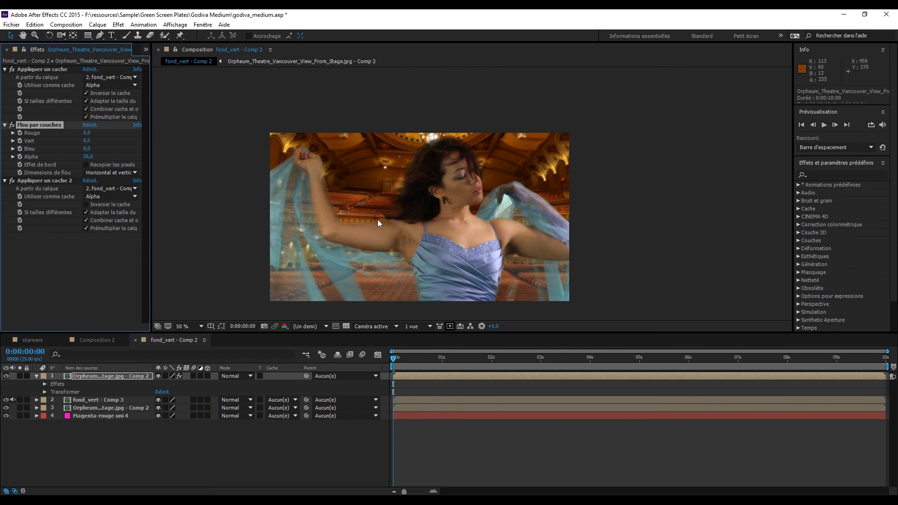
- Set the upper theatre copy's blend mode to Ecran after trying Addition, and its opacity to 26%
{"action": "left_click", "coordinate": [45, 391]}
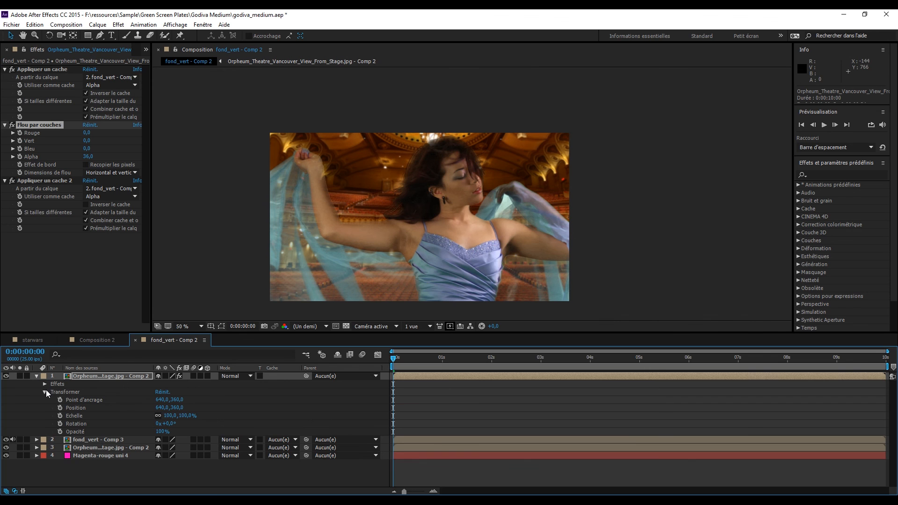
{"action": "left_click", "coordinate": [225, 375]}
{"action": "left_click", "coordinate": [279, 188]}
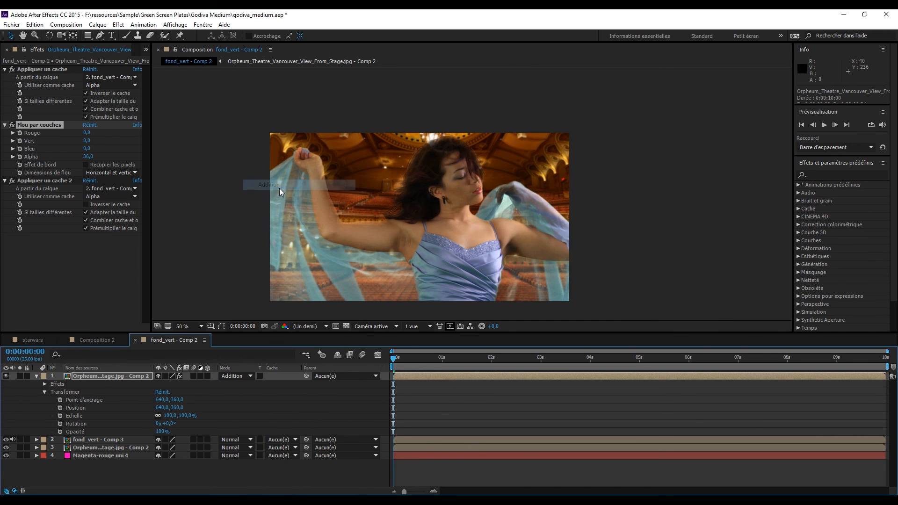
{"action": "left_click", "coordinate": [231, 376]}
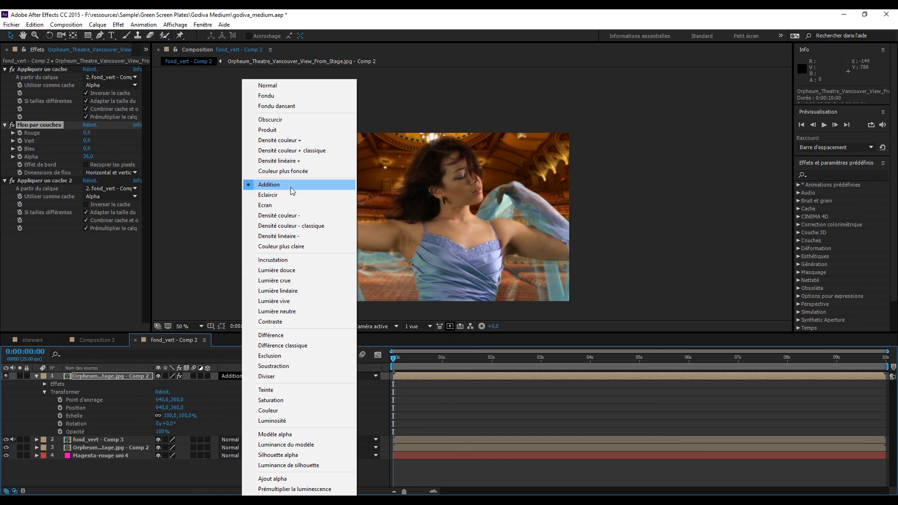
{"action": "left_click", "coordinate": [287, 205]}
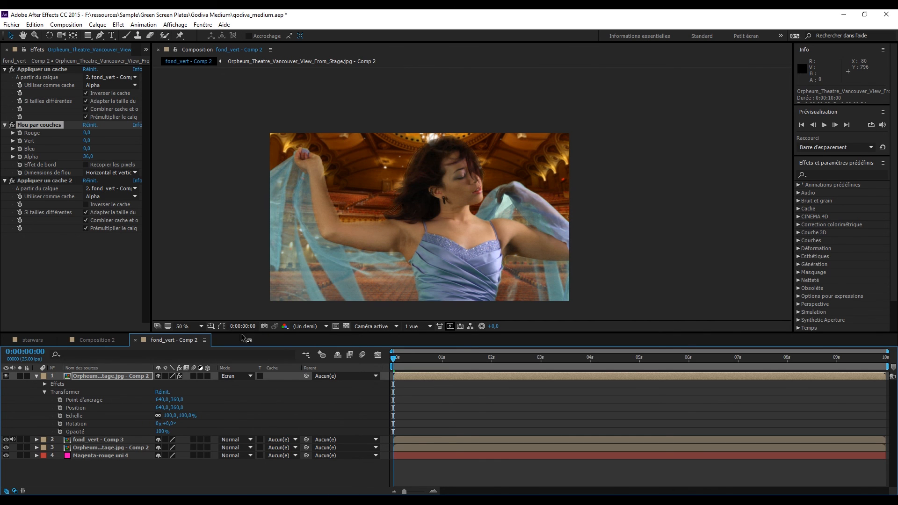
{"action": "left_click", "coordinate": [196, 432]}
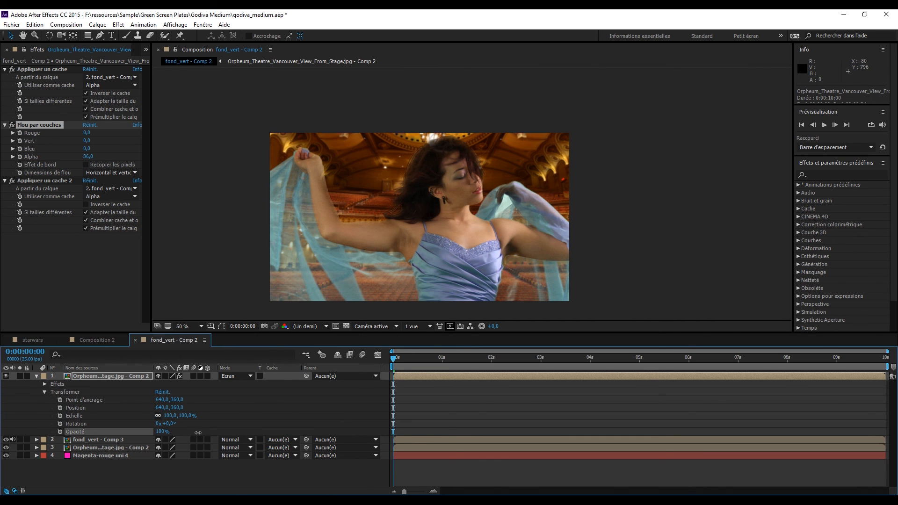
{"action": "left_click_drag", "start_coordinate": [214, 432], "coordinate": [158, 439]}
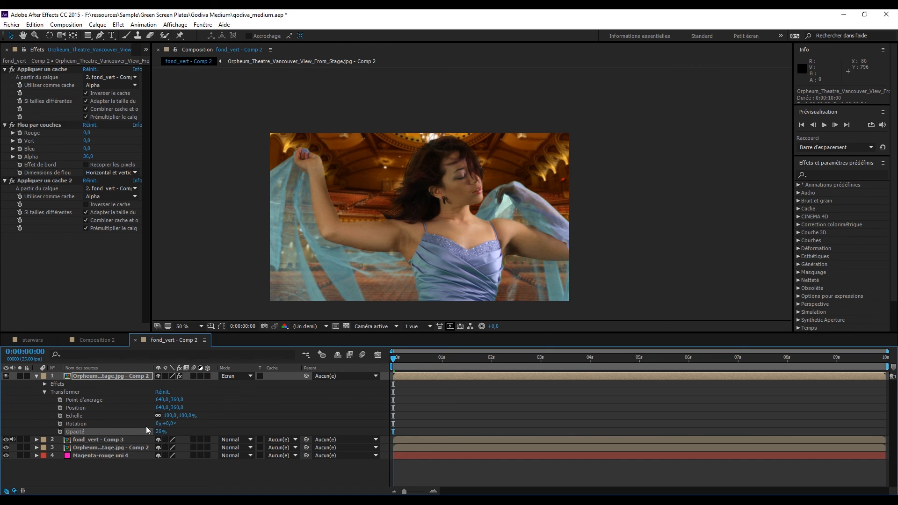
{"action": "left_click", "coordinate": [36, 376]}
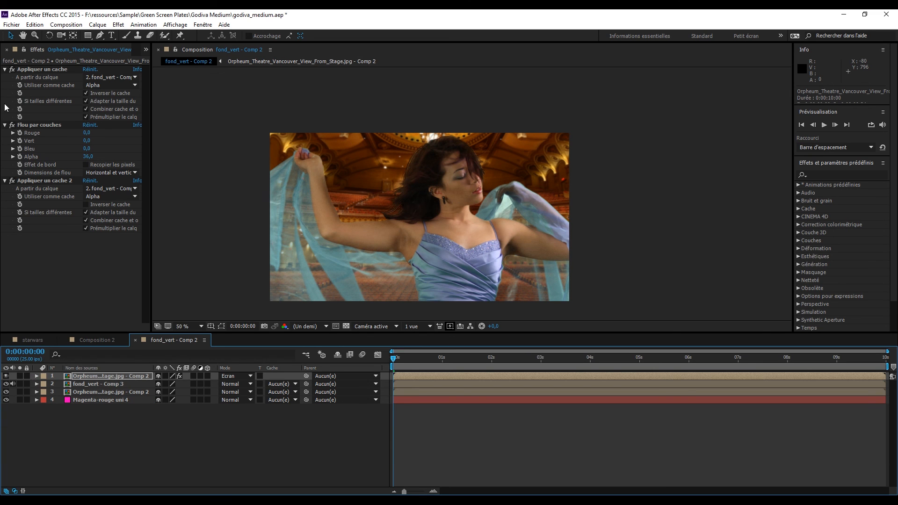
- Apply the CC Toner colour correction to the fond_vert - Comp 3 layer and inspect the woman up close
{"action": "left_click", "coordinate": [97, 384]}
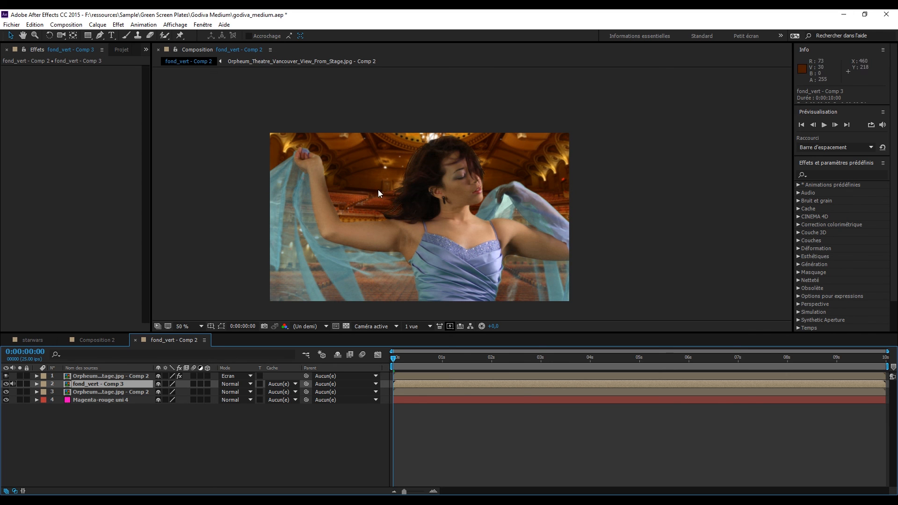
{"action": "right_click", "coordinate": [40, 127]}
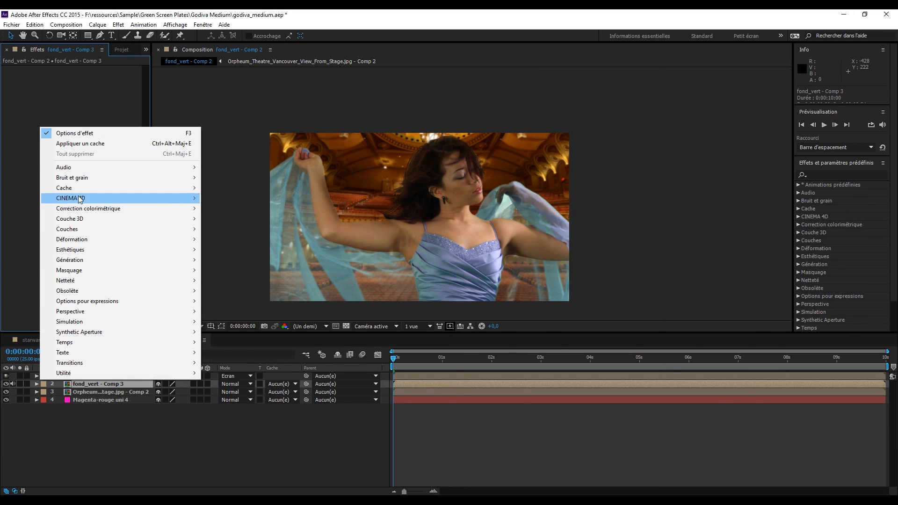
{"action": "mouse_move", "coordinate": [81, 207]}
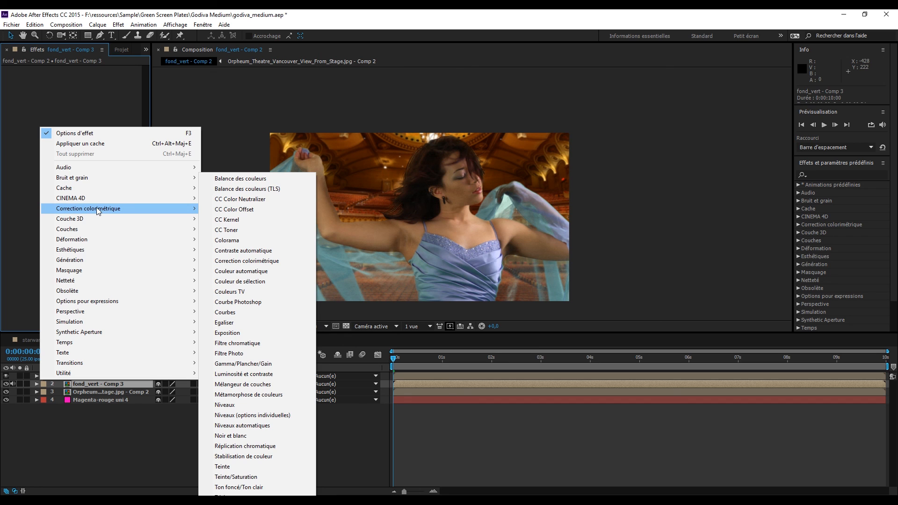
{"action": "left_click", "coordinate": [258, 229]}
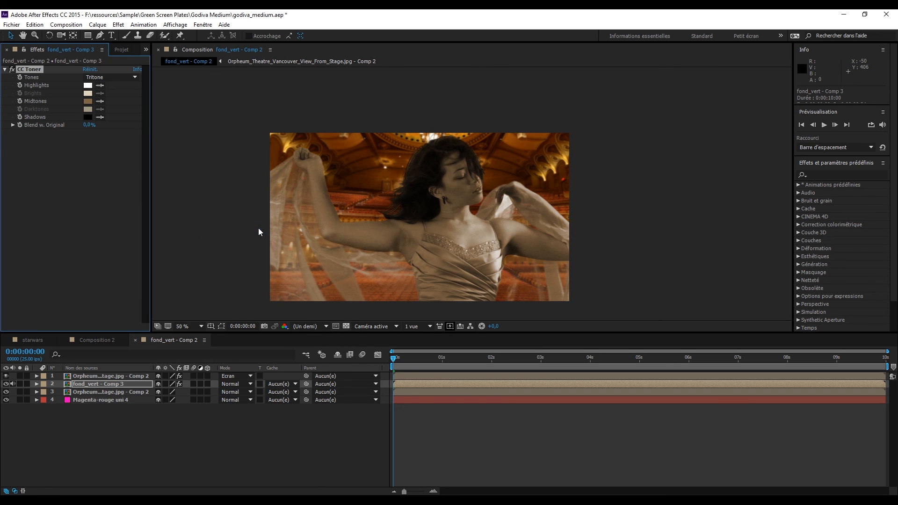
{"action": "scroll", "coordinate": [453, 221], "scroll_direction": "up", "scroll_amount": 2}
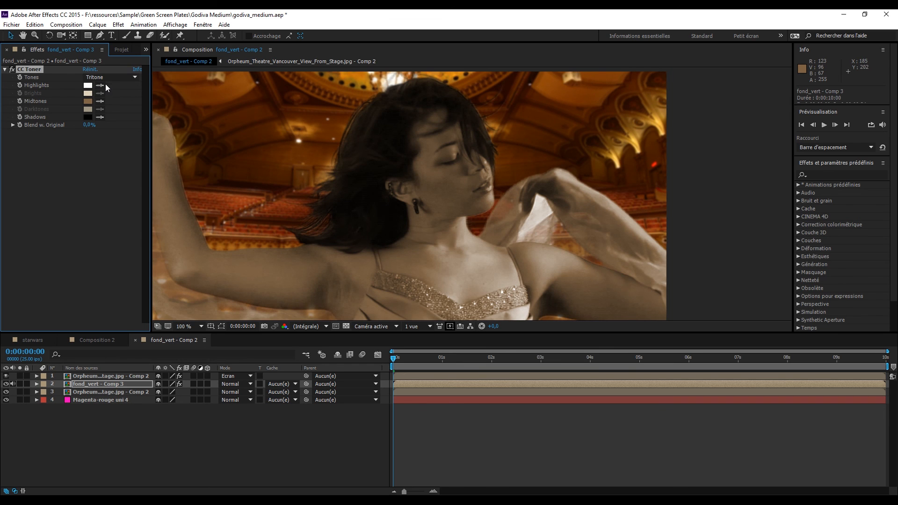
{"action": "scroll", "coordinate": [338, 285], "scroll_direction": "down", "scroll_amount": 2}
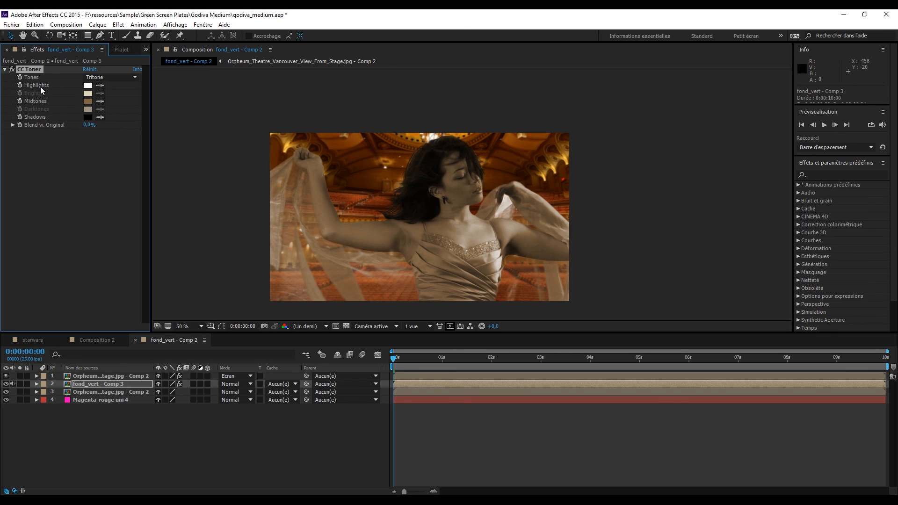
- Try the Duotone option for the CC Toner tones on fond_vert - Comp 3, and return to Tritone
{"action": "left_click", "coordinate": [110, 77]}
{"action": "left_click", "coordinate": [111, 85]}
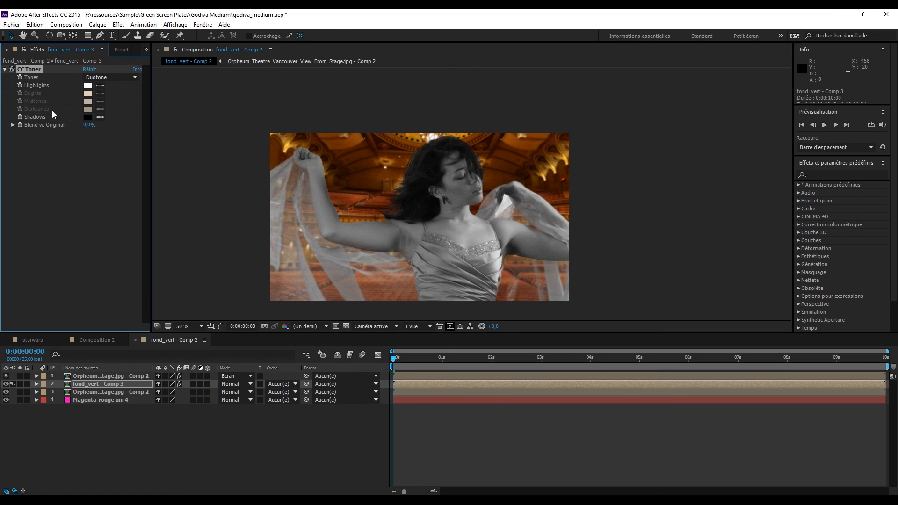
{"action": "left_click", "coordinate": [112, 79]}
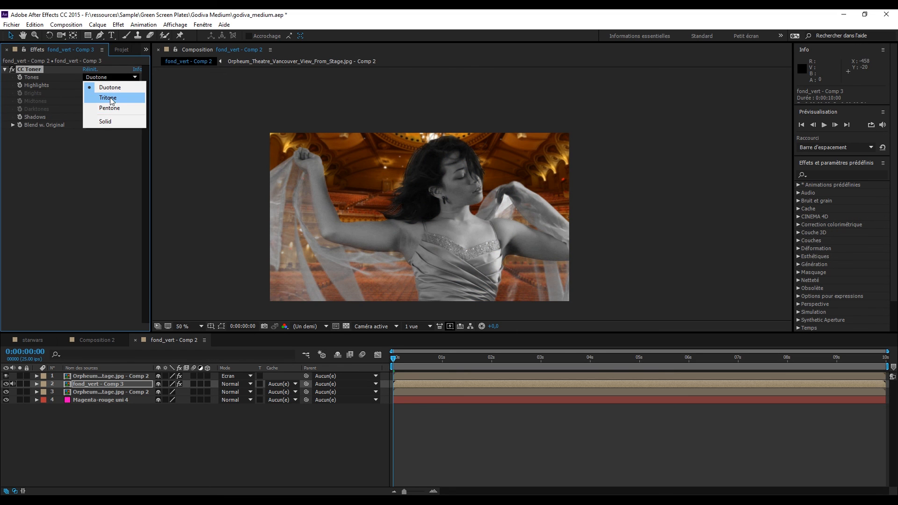
{"action": "left_click", "coordinate": [111, 98]}
{"action": "left_click", "coordinate": [106, 77]}
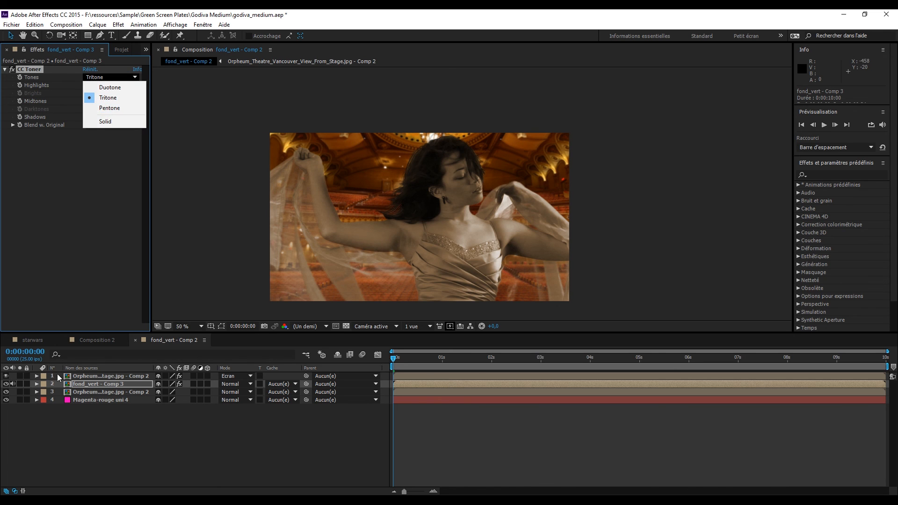
{"action": "left_click", "coordinate": [101, 225]}
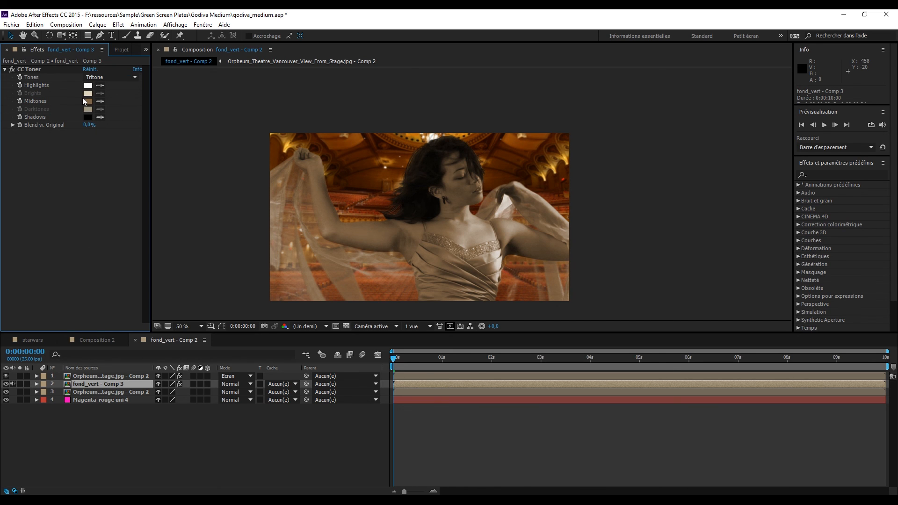
- Sample the CC Toner Highlights colour on fond_vert - Comp 3 from the bright ceiling light just above the woman's hair
{"action": "scroll", "coordinate": [323, 139], "scroll_direction": "up", "scroll_amount": 2}
{"action": "scroll", "coordinate": [322, 153], "scroll_direction": "down", "scroll_amount": 1}
{"action": "left_click_drag", "start_coordinate": [343, 141], "coordinate": [347, 172]}
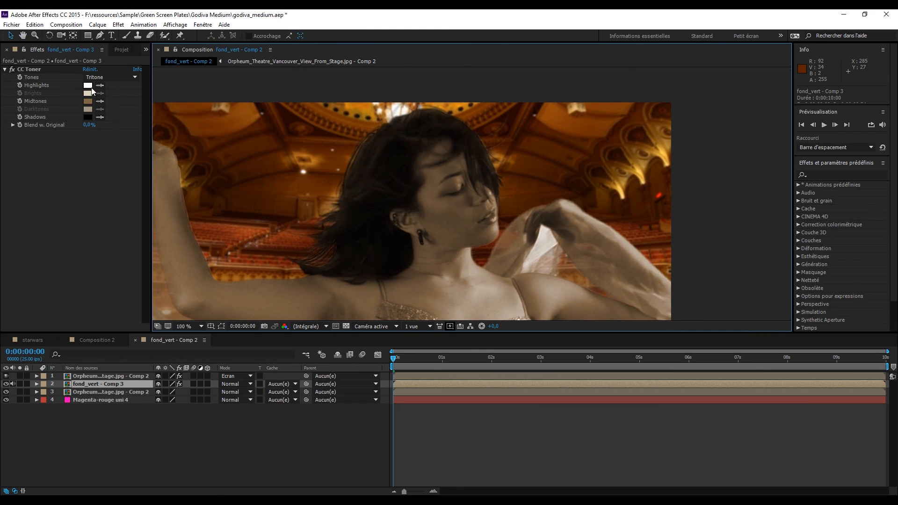
{"action": "left_click", "coordinate": [122, 84]}
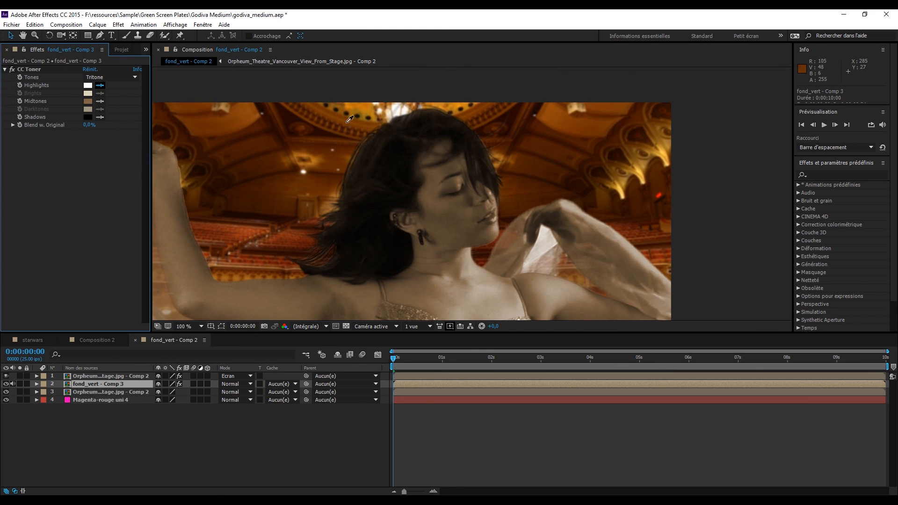
{"action": "left_click", "coordinate": [399, 110]}
- Sample the CC Toner Midtones colour from the theatre wall beside her hair, first a dark brown spot, finally a brighter orange one
{"action": "left_click", "coordinate": [100, 101]}
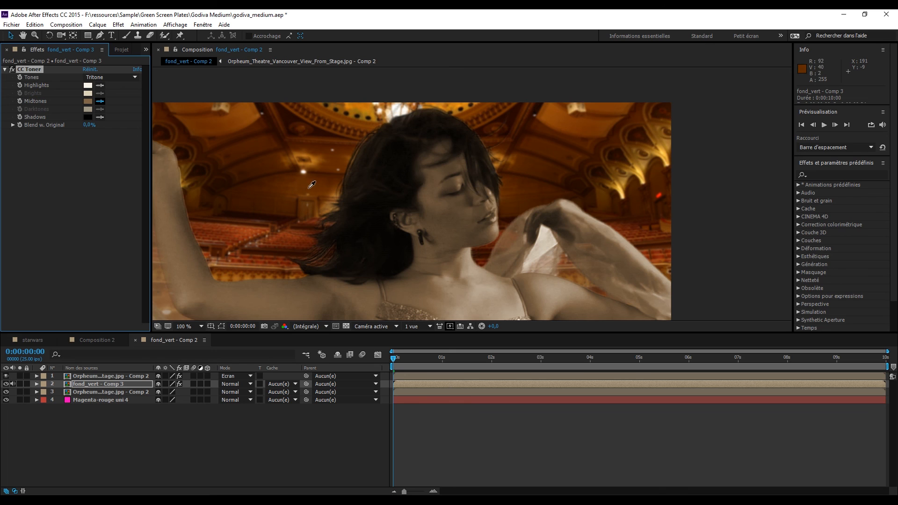
{"action": "left_click", "coordinate": [312, 187]}
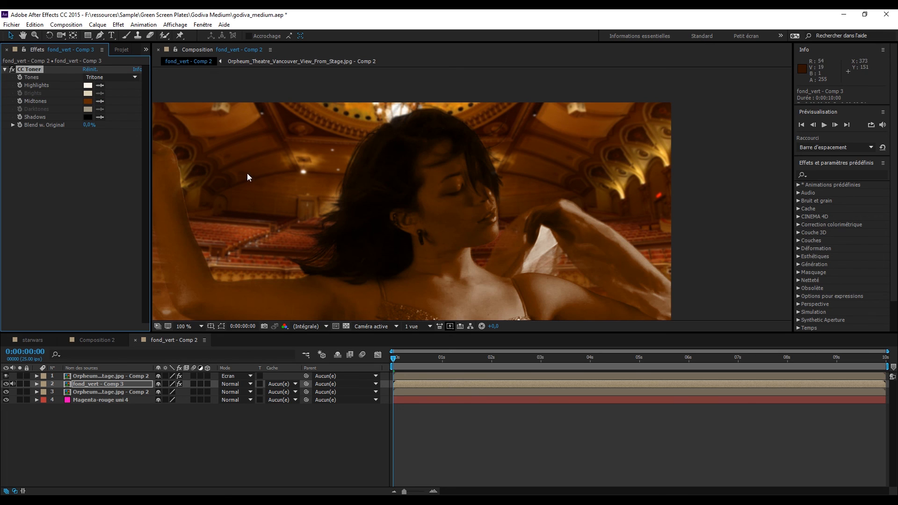
{"action": "left_click", "coordinate": [99, 101]}
{"action": "left_click", "coordinate": [313, 162]}
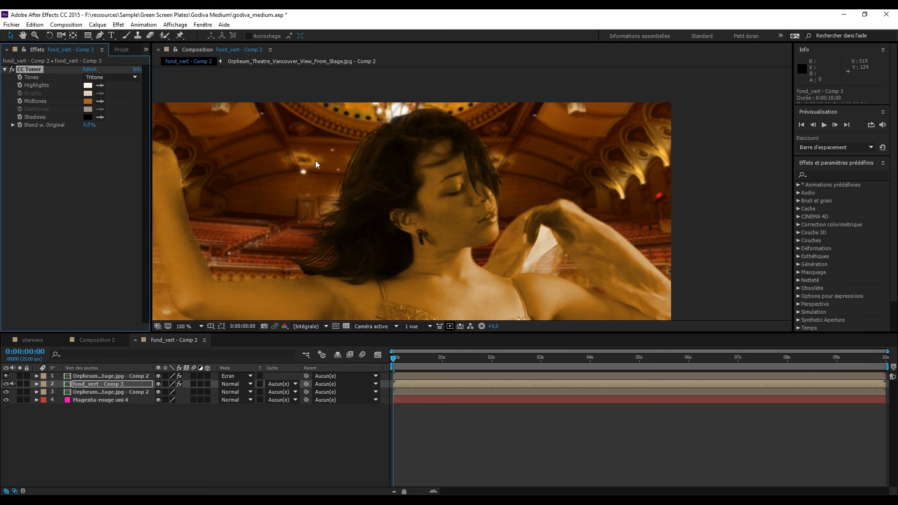
- Sample the CC Toner Shadows colour from the dark theatre area between the woman's face and her raised hand
{"action": "left_click", "coordinate": [100, 117]}
{"action": "left_click", "coordinate": [510, 219]}
{"action": "key", "text": "comma"}
{"action": "key", "text": "comma"}
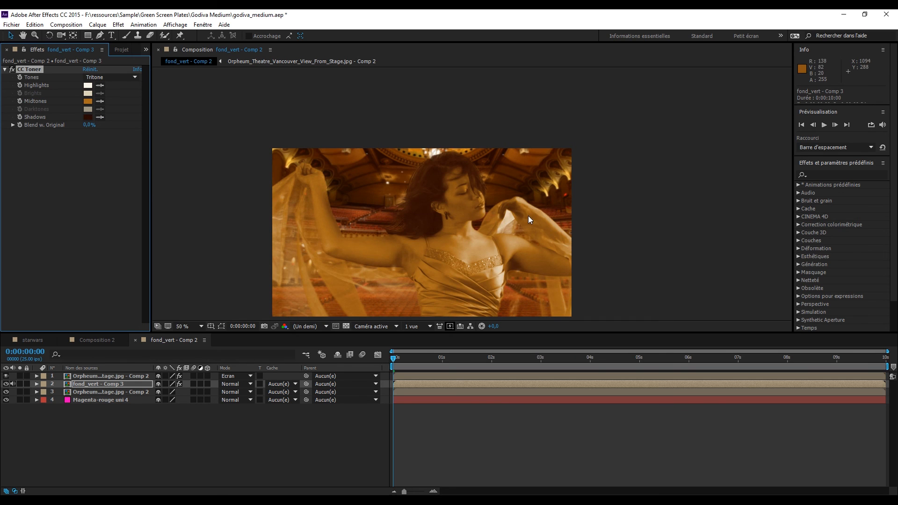
- Raise CC Toner's Blend w. Original on fond_vert - Comp 3, trying values up to 71%, and inspect the woman
{"action": "left_click_drag", "start_coordinate": [85, 129], "coordinate": [111, 128]}
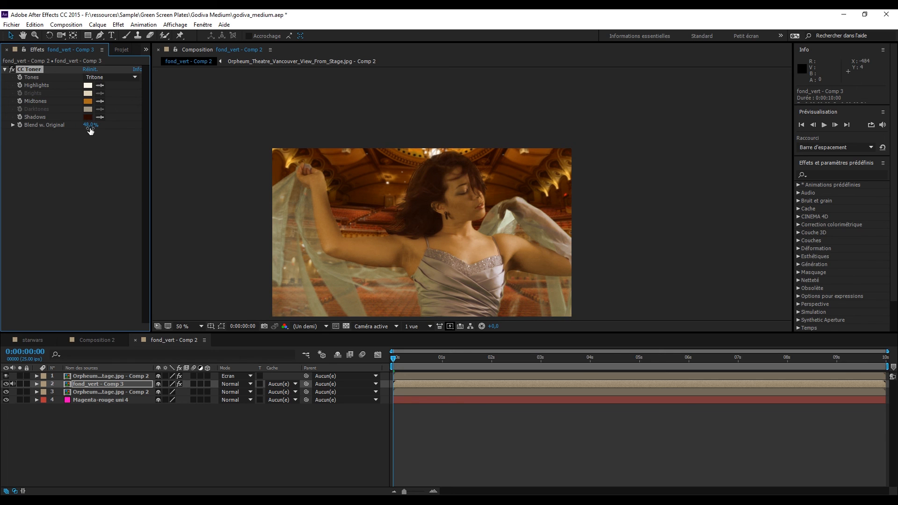
{"action": "mouse_move", "coordinate": [89, 128]}
{"action": "left_mouse_down"}
{"action": "mouse_move", "coordinate": [117, 130]}
{"action": "mouse_move", "coordinate": [106, 128]}
{"action": "left_mouse_up"}
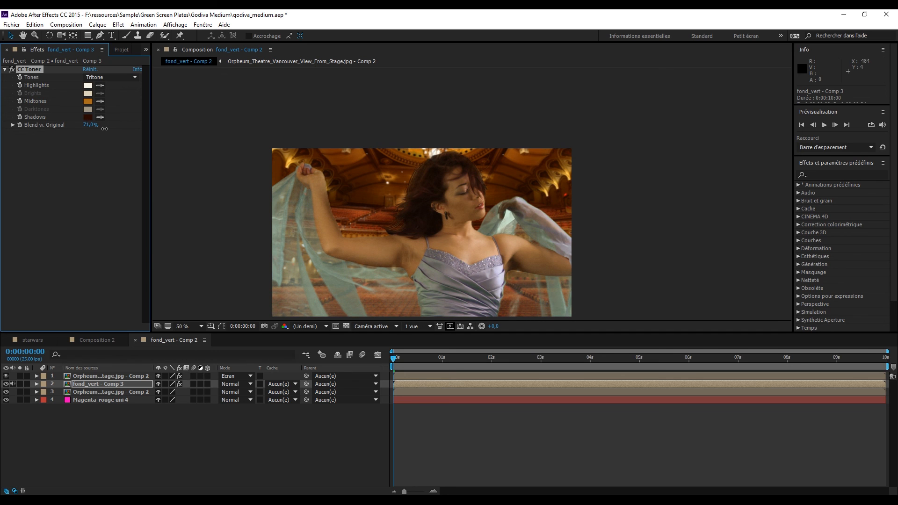
{"action": "scroll", "coordinate": [386, 233], "scroll_direction": "up", "scroll_amount": 2}
{"action": "scroll", "coordinate": [386, 235], "scroll_direction": "down", "scroll_amount": 2}
- Create an adjustment layer above the top theatre copy and apply the CC Toner effect to it
{"action": "left_click", "coordinate": [104, 393]}
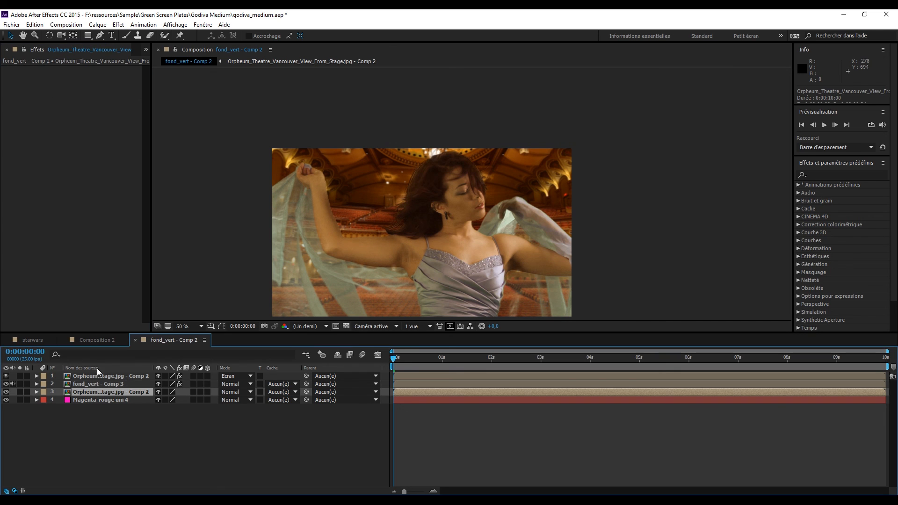
{"action": "left_click", "coordinate": [128, 377]}
{"action": "right_click", "coordinate": [130, 422]}
{"action": "mouse_move", "coordinate": [196, 339]}
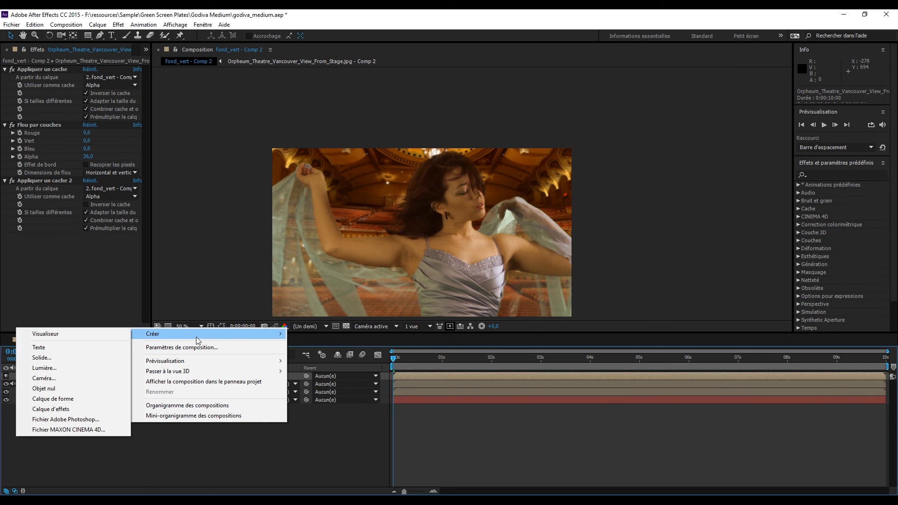
{"action": "left_click", "coordinate": [76, 410]}
{"action": "right_click", "coordinate": [74, 119]}
{"action": "mouse_move", "coordinate": [136, 204]}
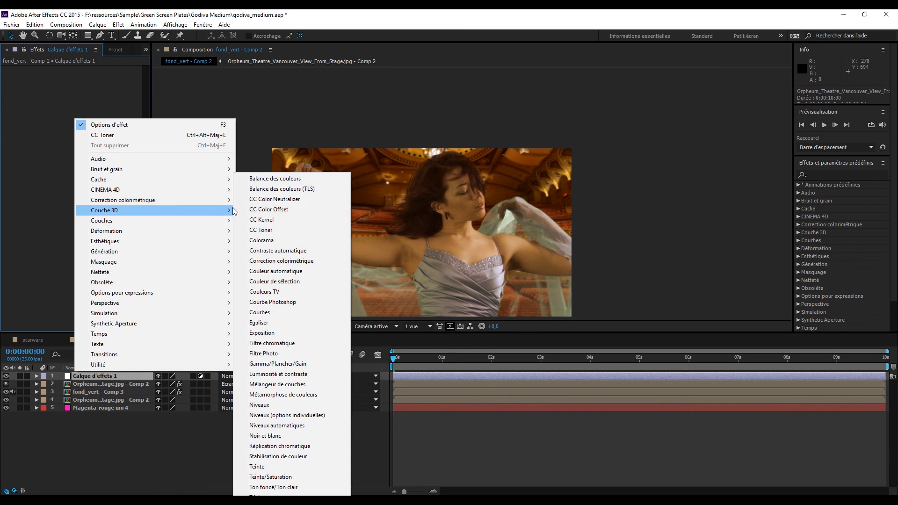
{"action": "left_click", "coordinate": [262, 230]}
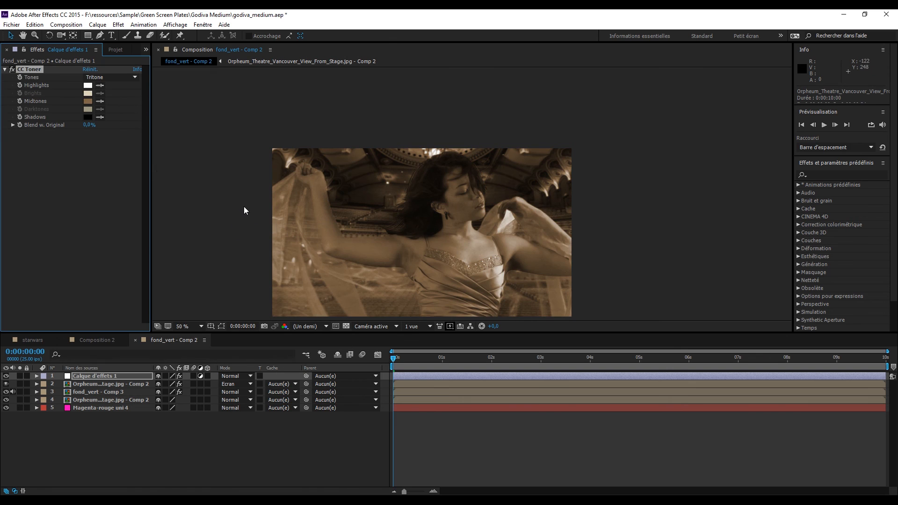
- Set the adjustment layer's CC Toner Midtones to the muted blue 466480
{"action": "left_click", "coordinate": [90, 101]}
{"action": "left_click_drag", "start_coordinate": [147, 107], "coordinate": [144, 82]}
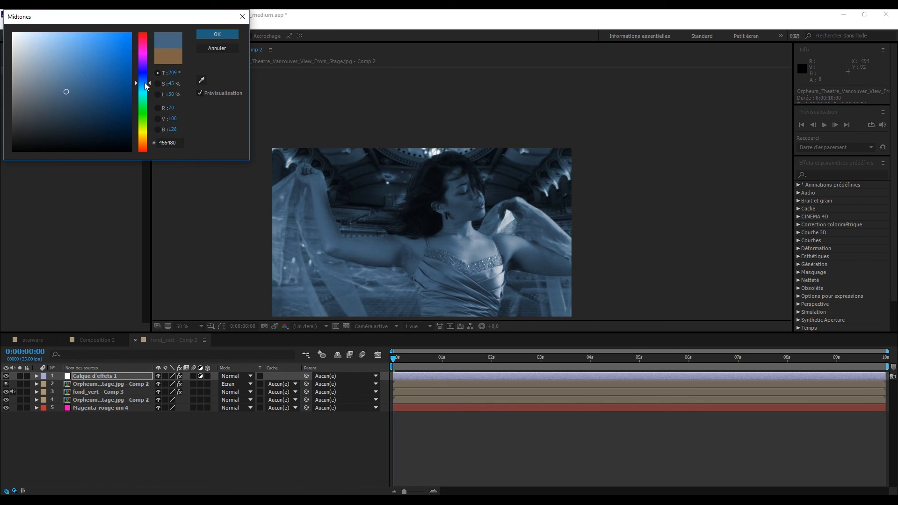
{"action": "left_click", "coordinate": [218, 34]}
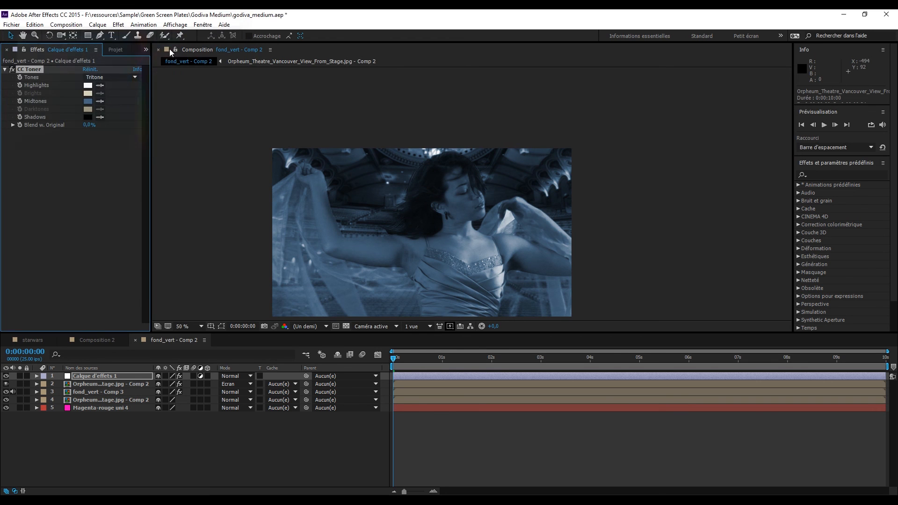
- Set the adjustment layer's CC Toner Shadows to a very dark blue close to 001825 and Blend w. Original to 60%
{"action": "left_click", "coordinate": [88, 117]}
{"action": "left_click", "coordinate": [131, 134]}
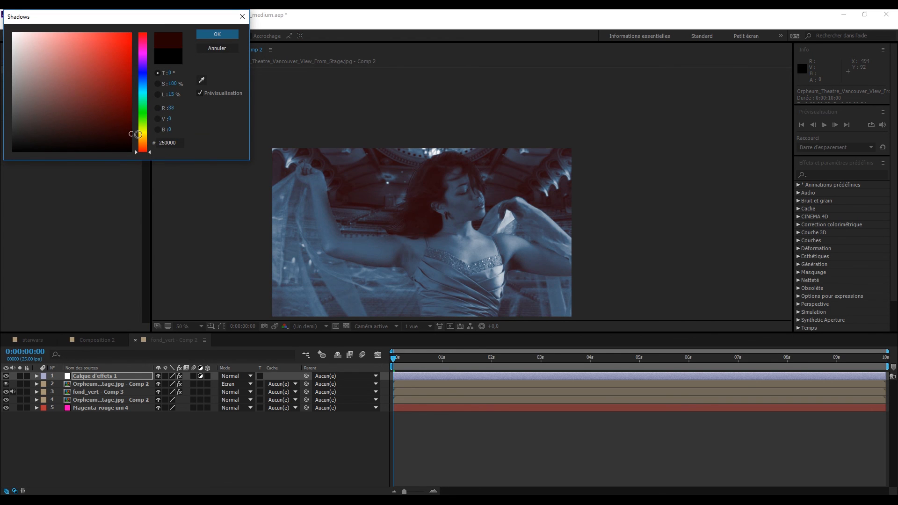
{"action": "left_click", "coordinate": [142, 85]}
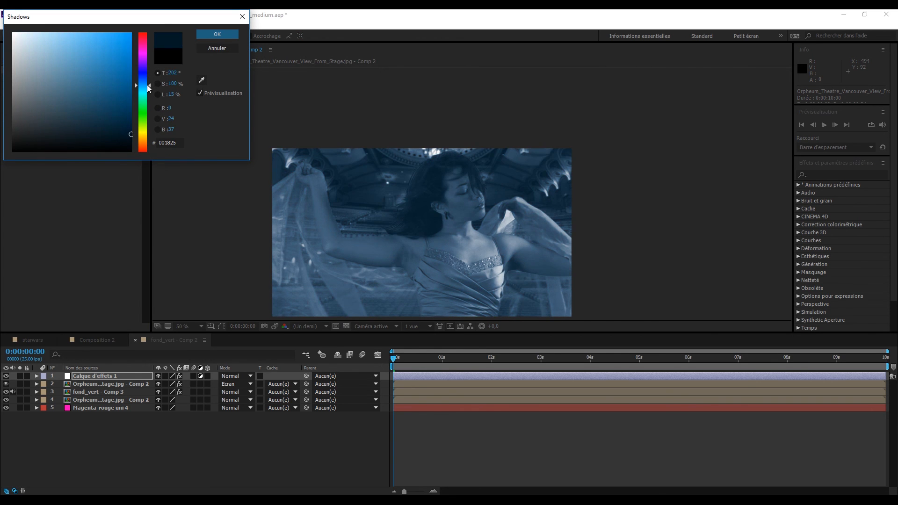
{"action": "left_click", "coordinate": [129, 135]}
{"action": "left_click", "coordinate": [217, 34]}
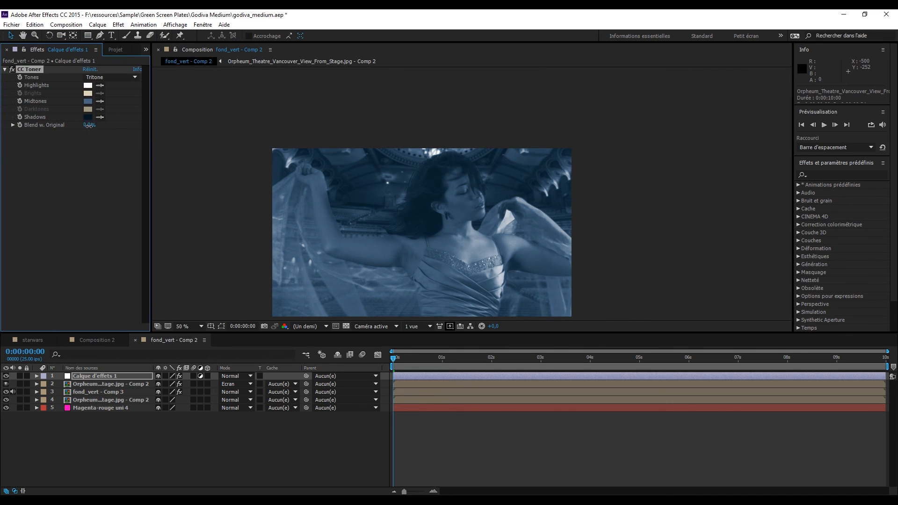
{"action": "left_click_drag", "start_coordinate": [88, 125], "coordinate": [115, 127]}
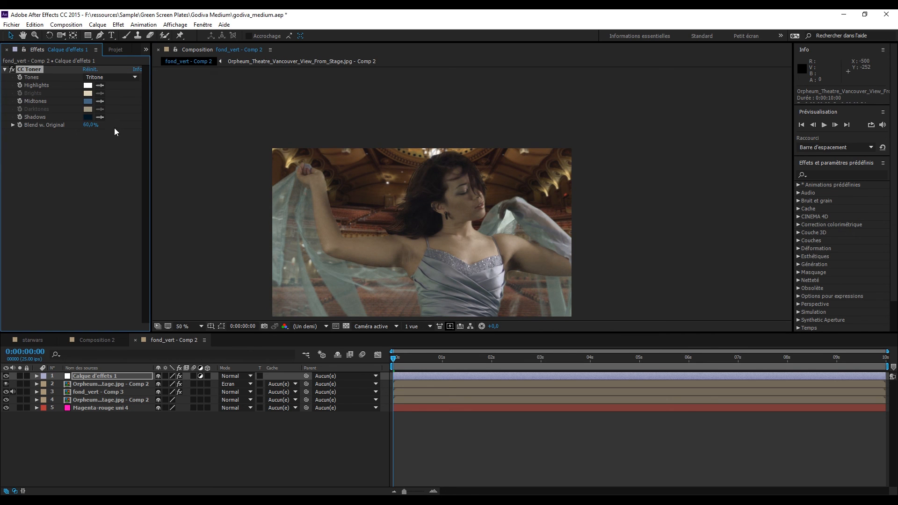
- Apply Luminosité et contraste to the adjustment layer and set its contrast to 36
{"action": "right_click", "coordinate": [84, 178]}
{"action": "mouse_move", "coordinate": [130, 257]}
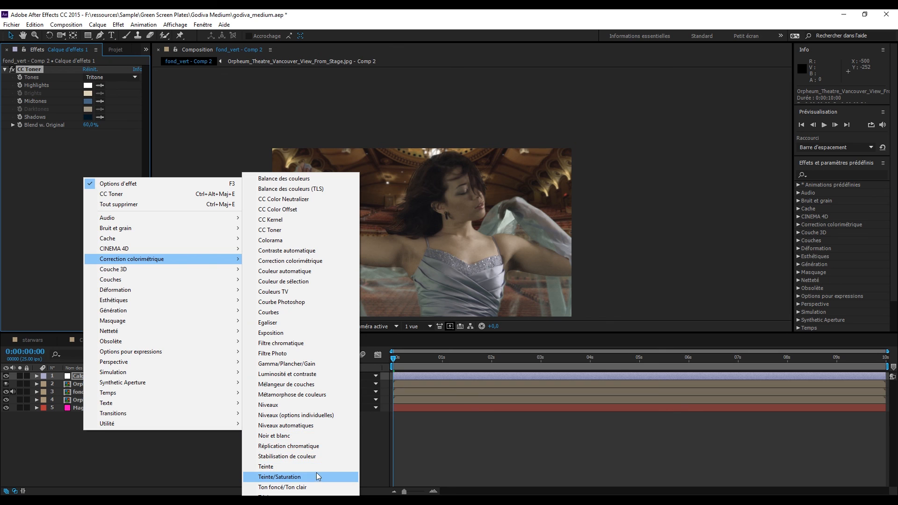
{"action": "left_click", "coordinate": [310, 374]}
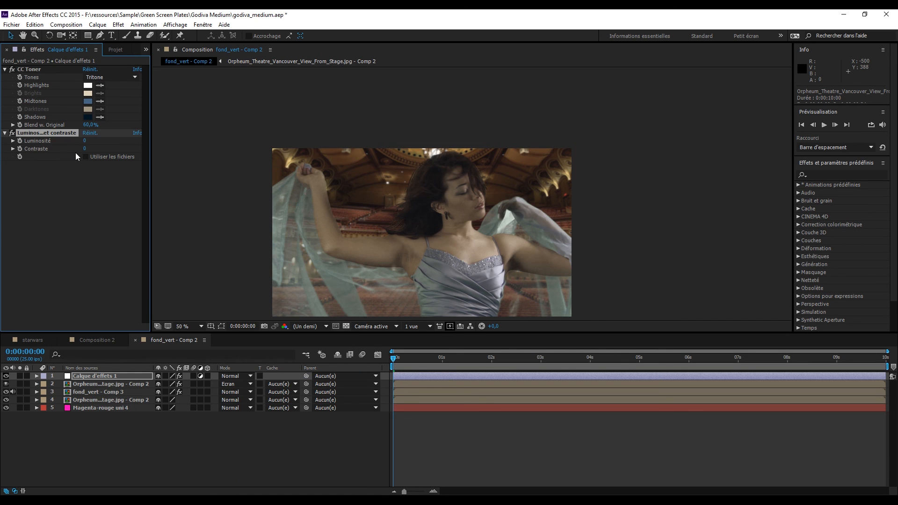
{"action": "left_click_drag", "start_coordinate": [85, 148], "coordinate": [94, 149]}
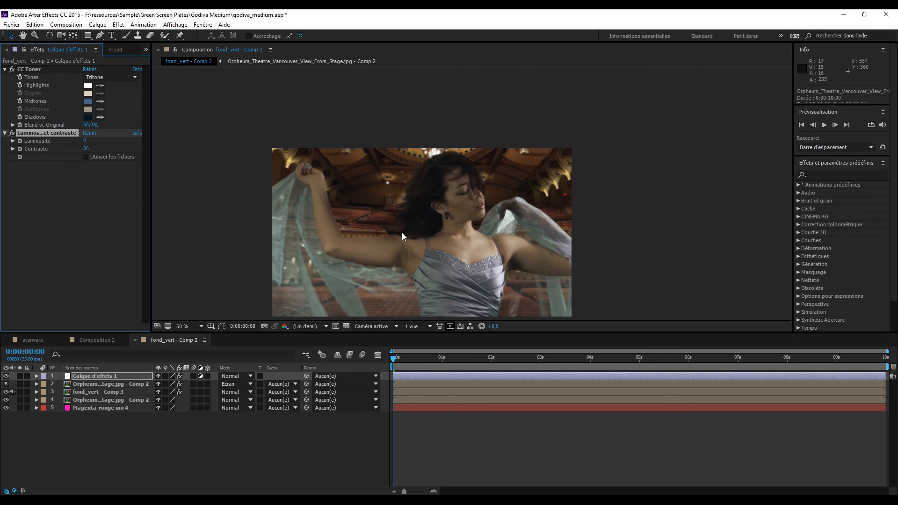
{"action": "left_click_drag", "start_coordinate": [399, 234], "coordinate": [425, 196]}
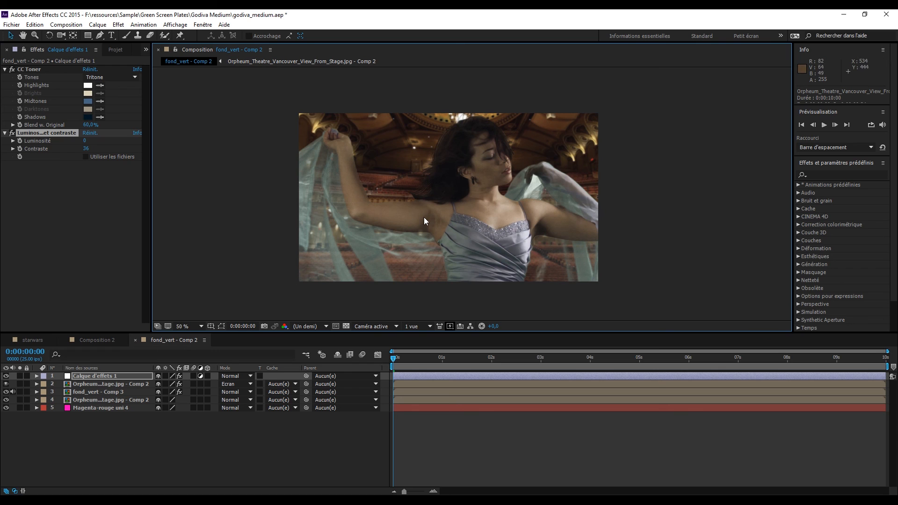